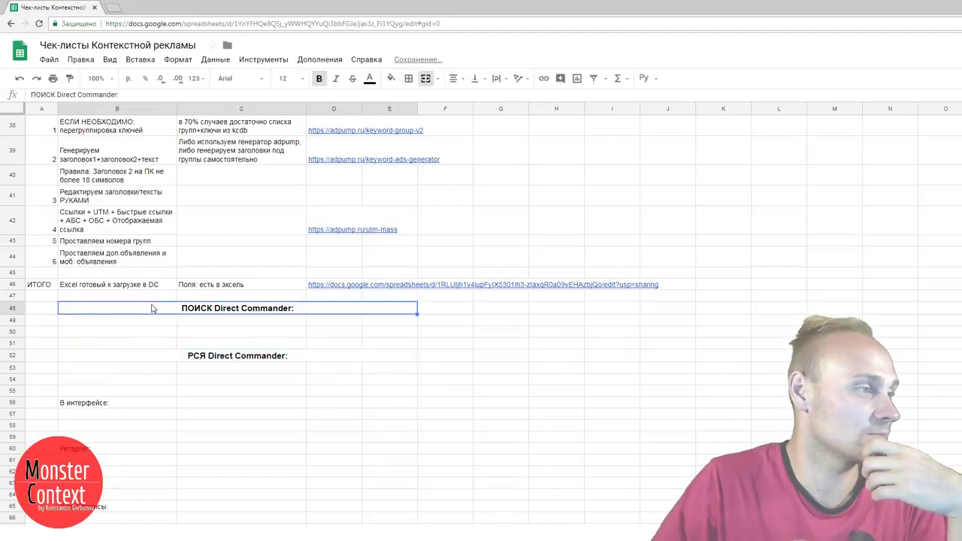
# Step: Bring up the Start menu's program list, then dismiss it
pyautogui.press('super')
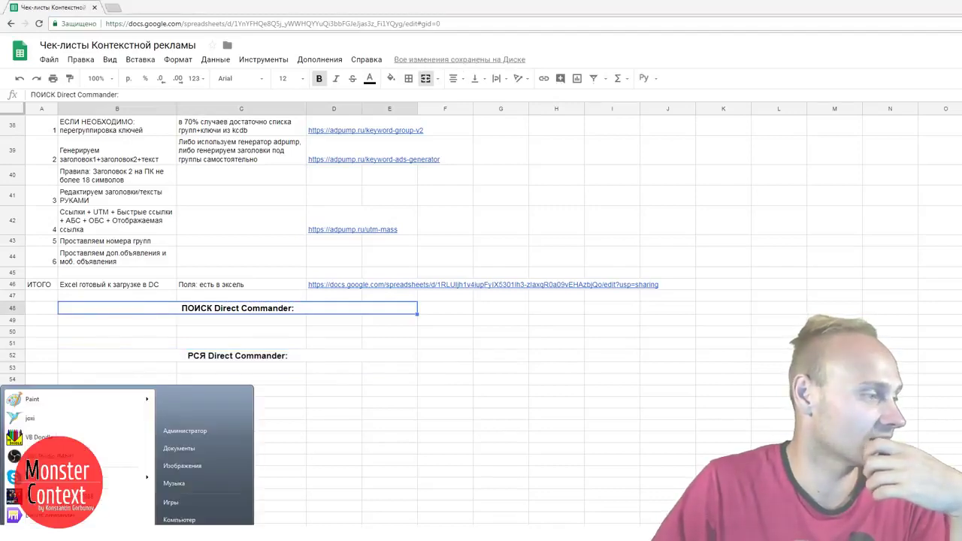
pyautogui.press('Escape')
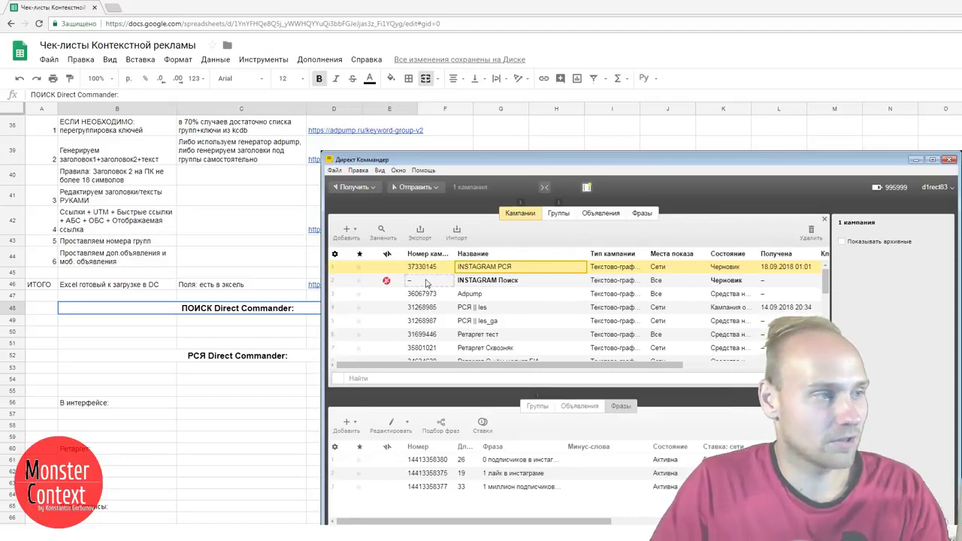
# Step: Select the draft INSTAGRAM Поиск campaign, move the window, and check its actions menu without choosing one
pyautogui.click(386, 280)
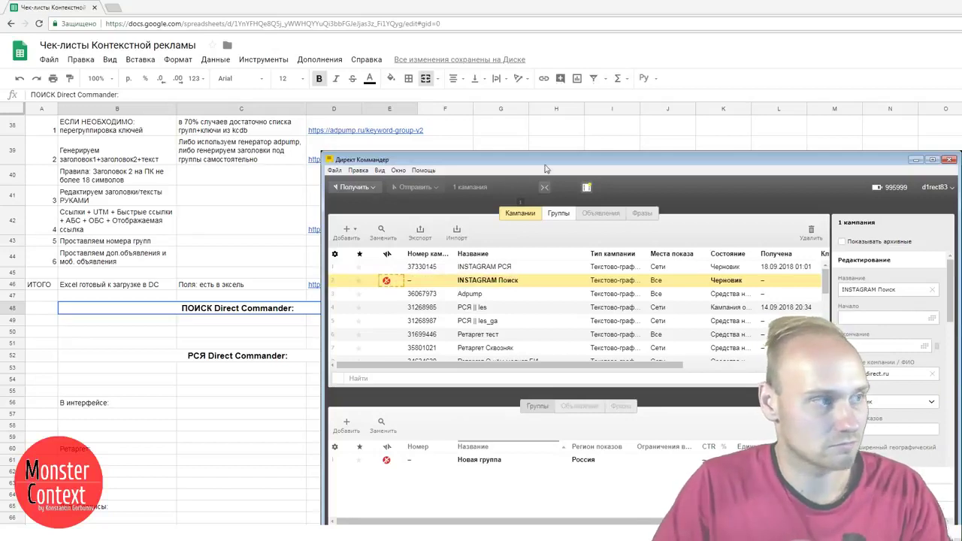
pyautogui.moveTo(546, 168); pyautogui.dragTo(370, 90)
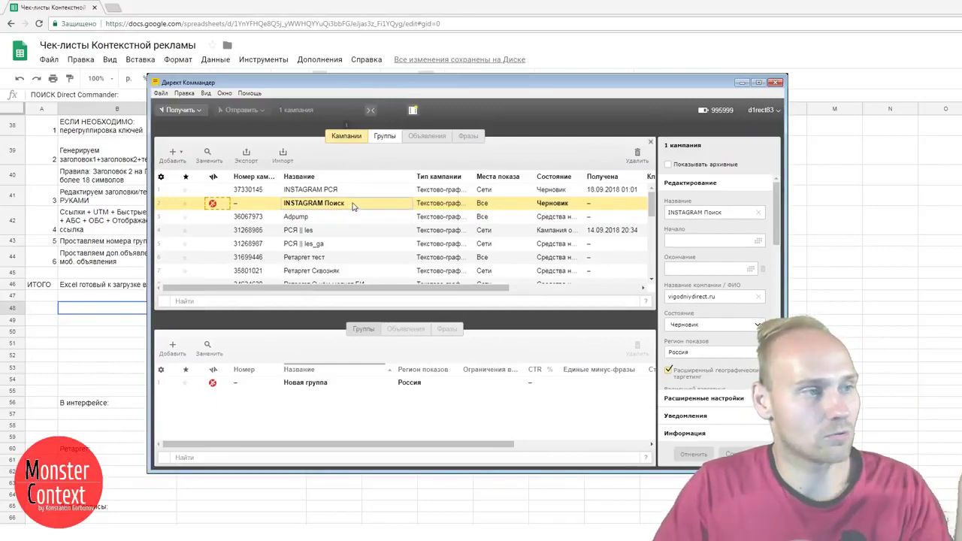
pyautogui.rightClick(210, 208)
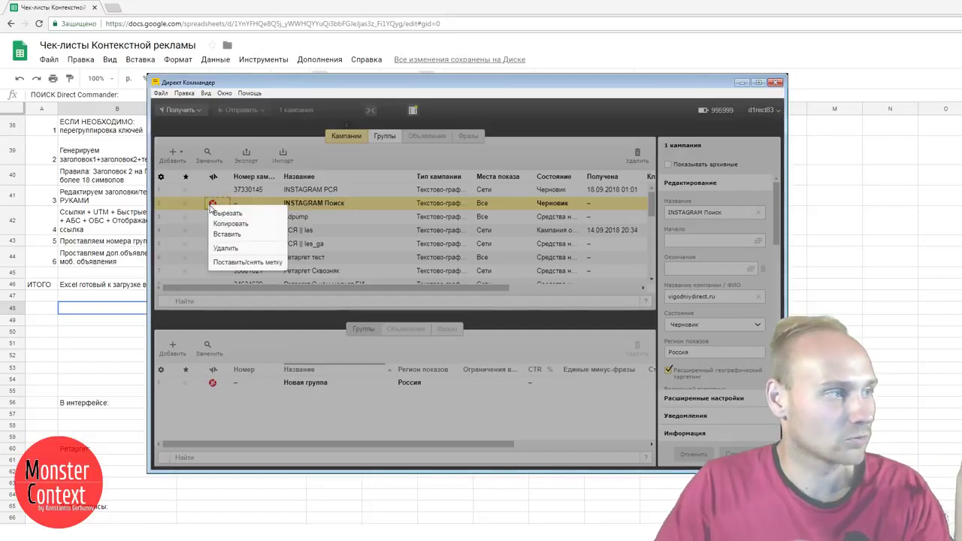
pyautogui.click(316, 207)
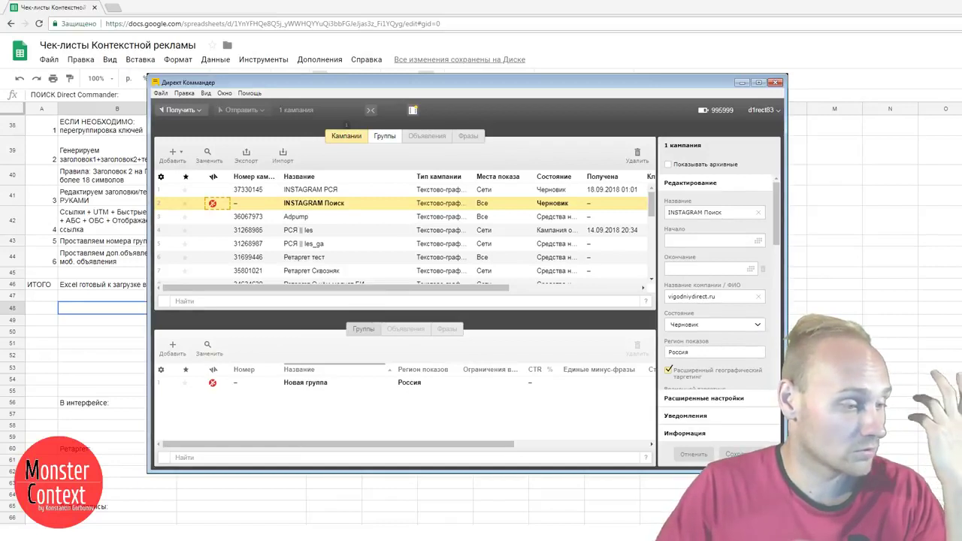
# Step: Minimize Direct Commander to get back to the Google Sheets checklist
pyautogui.press('super')
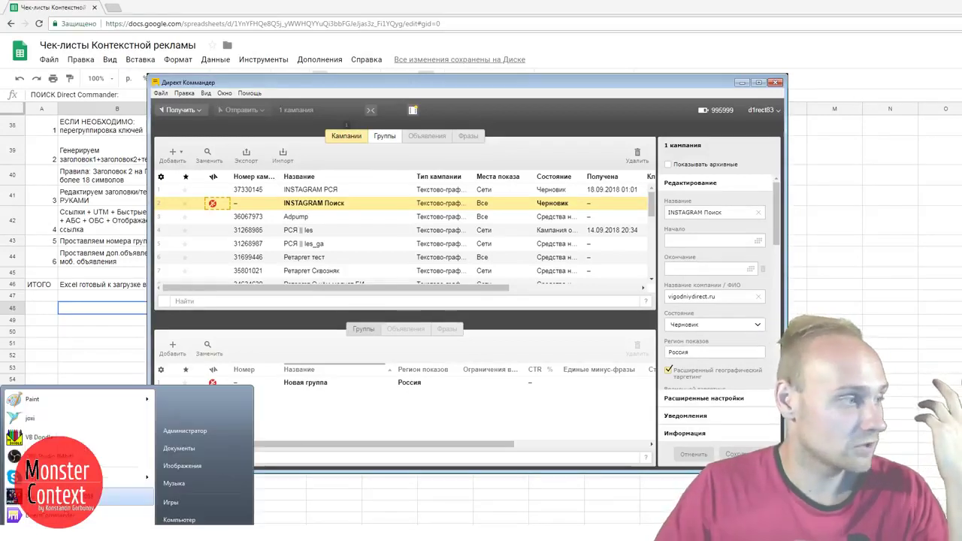
pyautogui.press('Escape')
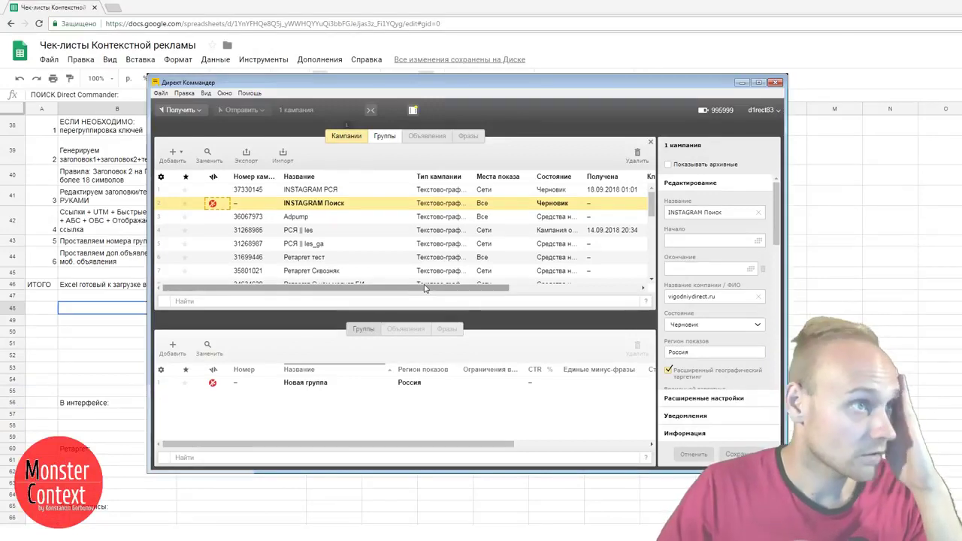
pyautogui.click(643, 3)
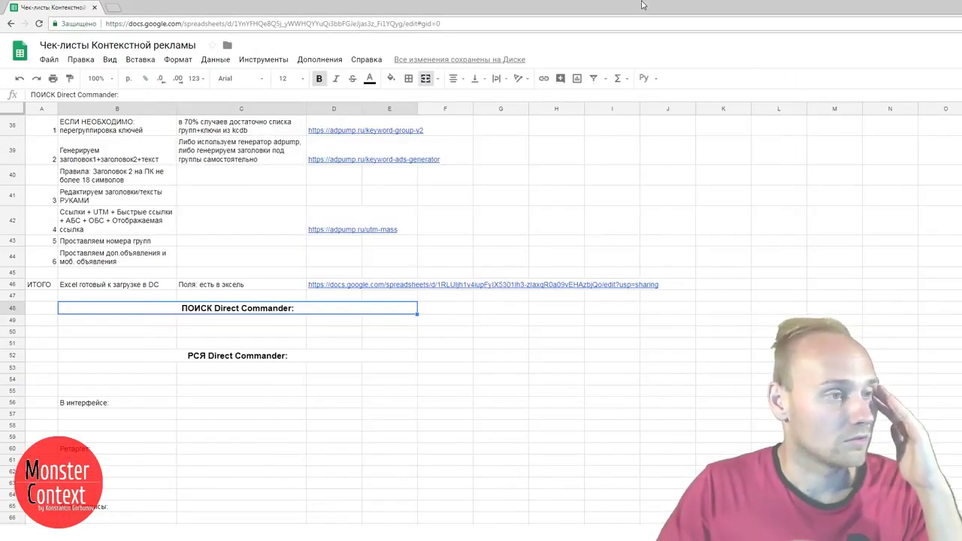
# Step: Restore and re-maximize the browser window showing the checklist
pyautogui.doubleClick(601, 4)
pyautogui.doubleClick(594, 50)
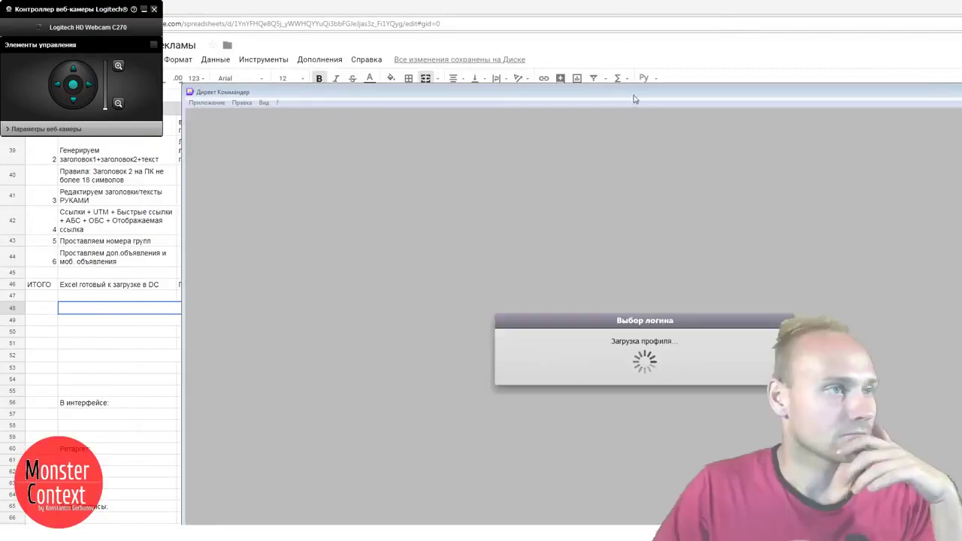
# Step: Close the webcam window and the file-import prompt, browse the Commander menus, then minimize this window
pyautogui.click(154, 9)
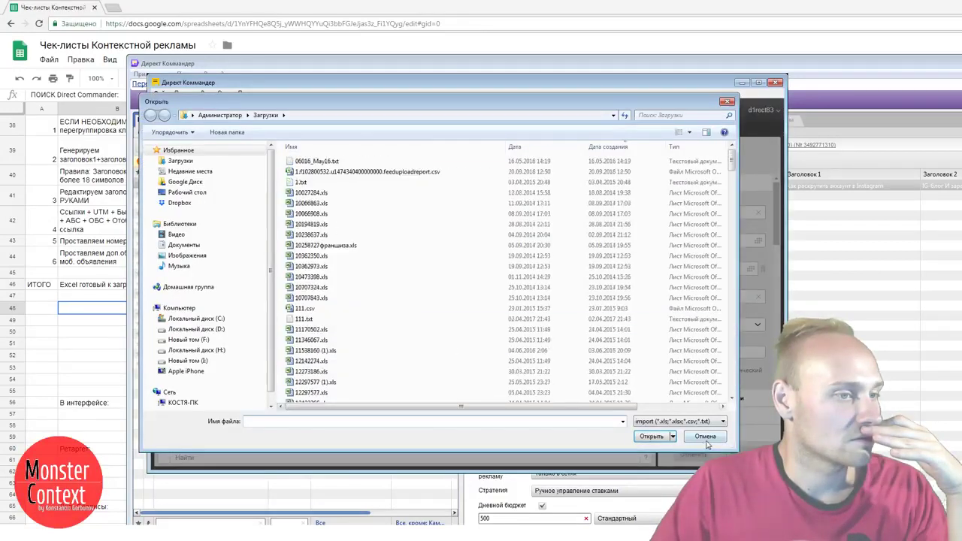
pyautogui.click(705, 437)
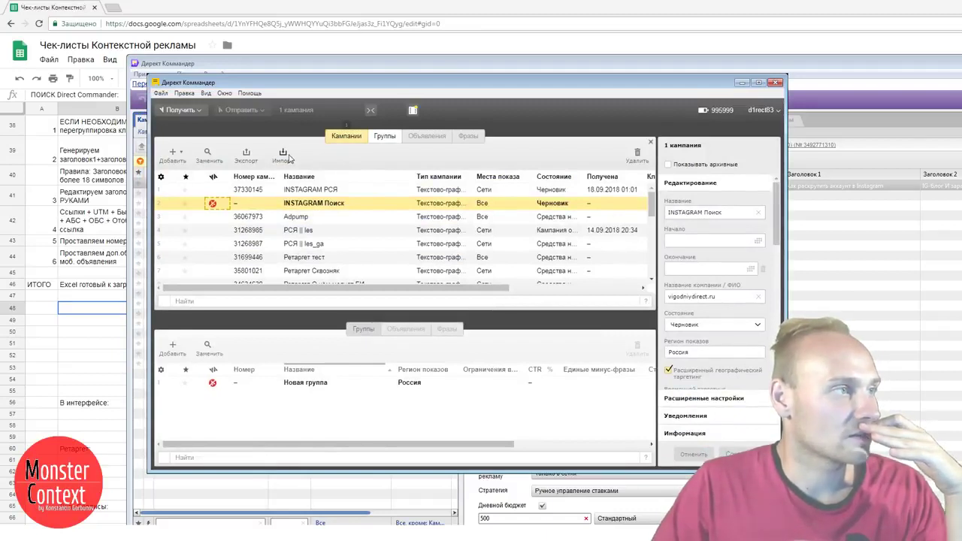
pyautogui.click(160, 93)
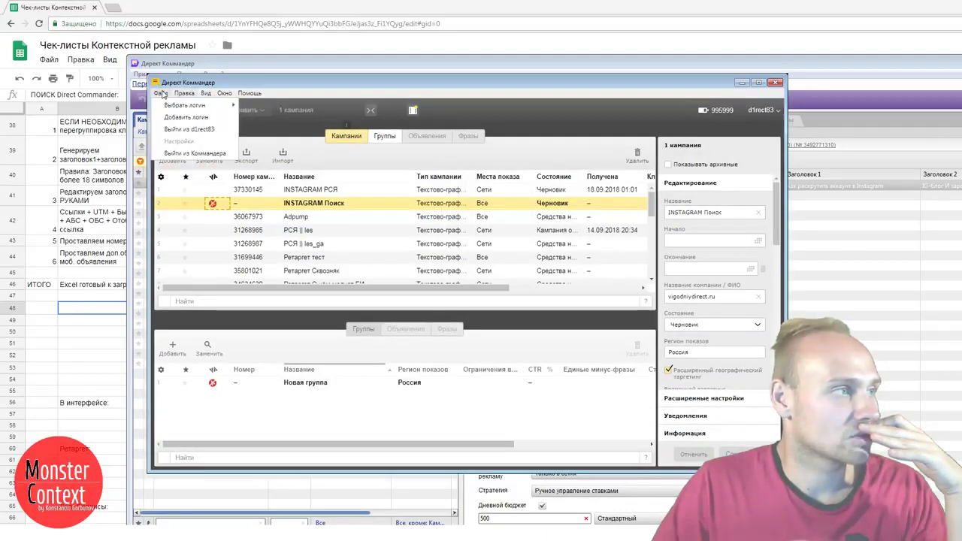
pyautogui.moveTo(186, 94)
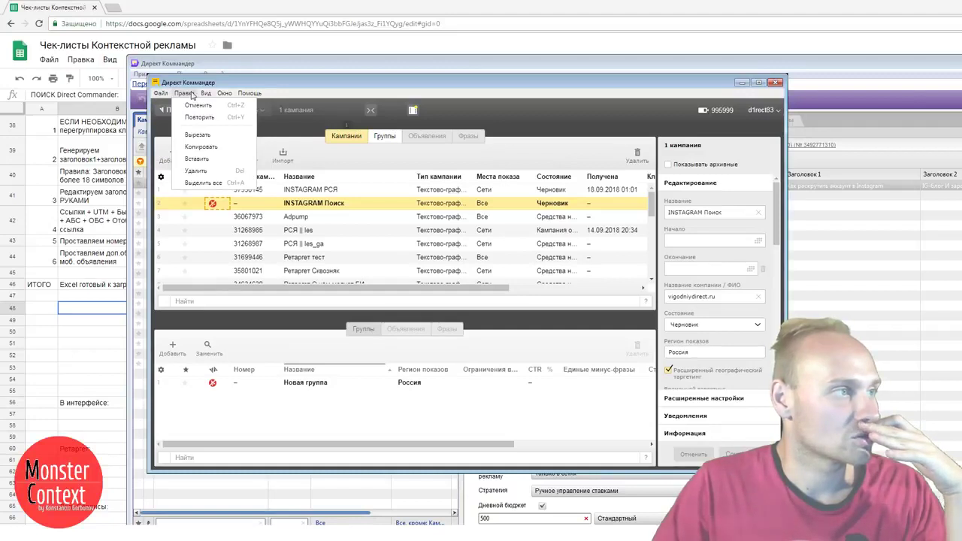
pyautogui.moveTo(244, 94)
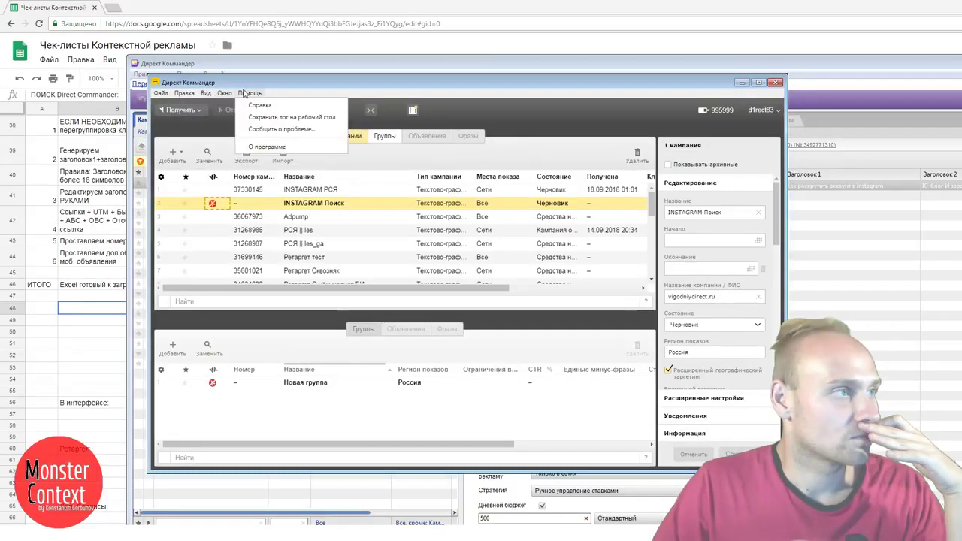
pyautogui.click(359, 167)
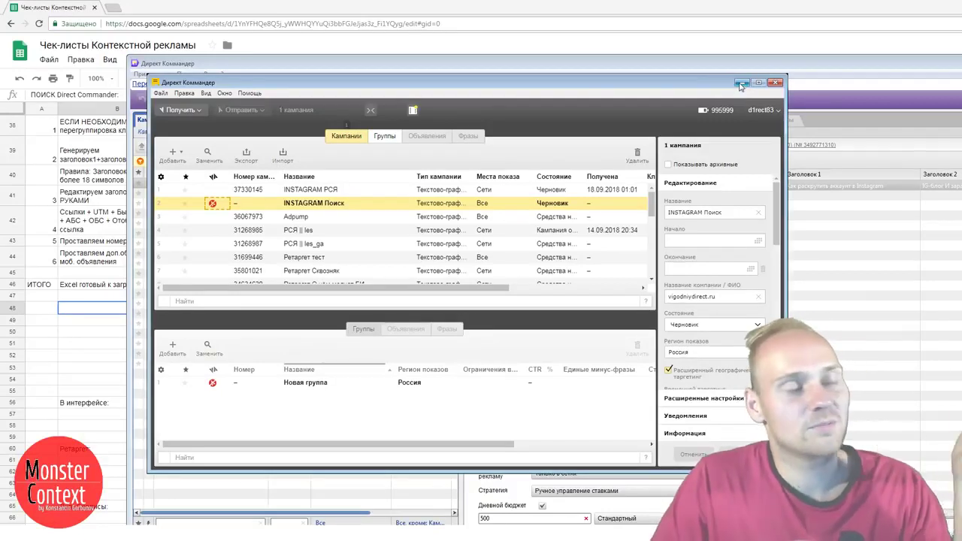
pyautogui.moveTo(719, 88); pyautogui.dragTo(786, 73)
pyautogui.click(788, 75)
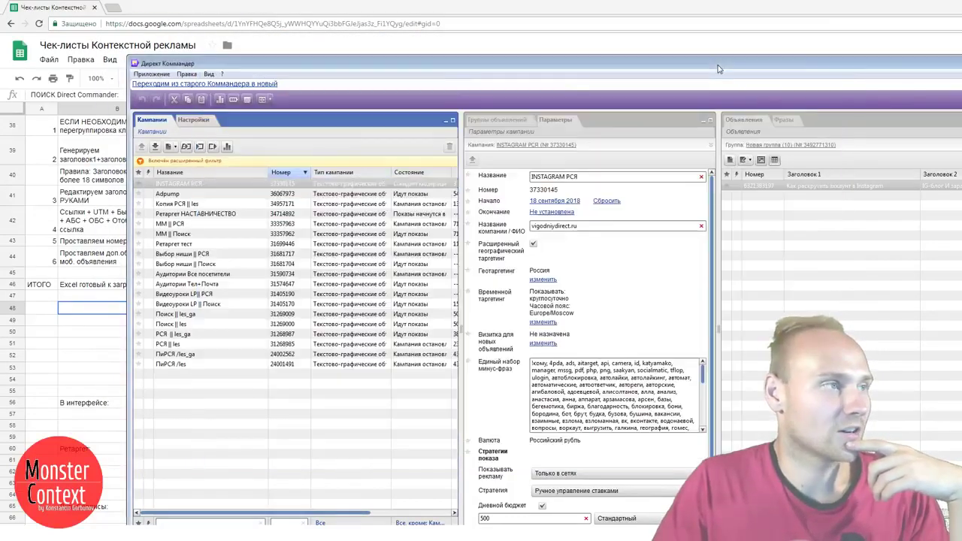
# Step: Capture the campaign toolbar with Joxi, draw an arrow at Импорт кампаний из буфера обмена, and save
pyautogui.moveTo(719, 68); pyautogui.dragTo(669, 52)
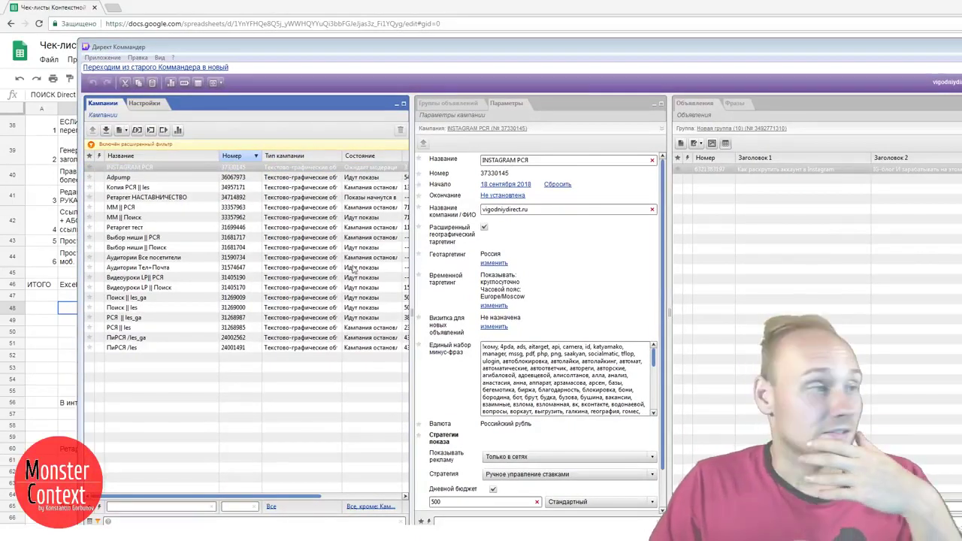
pyautogui.click(149, 130)
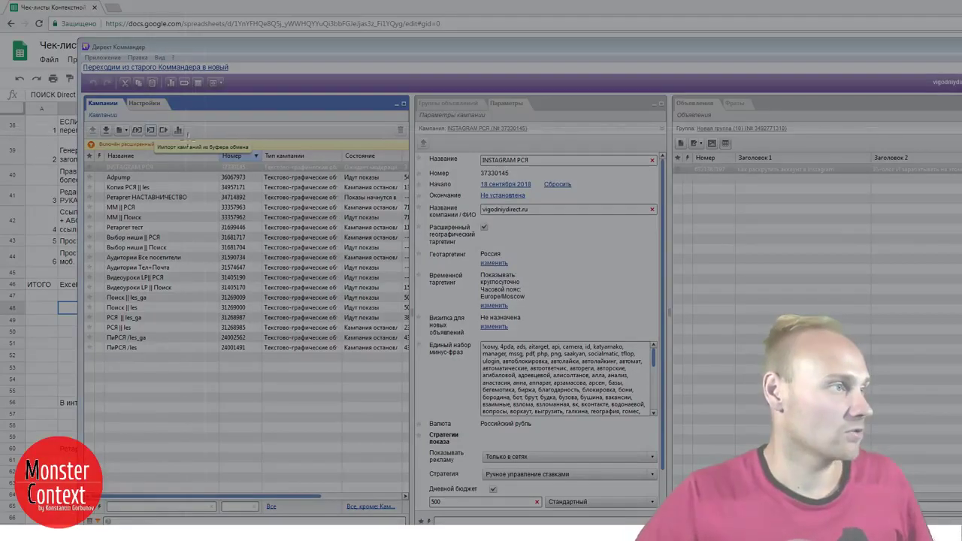
pyautogui.moveTo(135, 106); pyautogui.dragTo(287, 182)
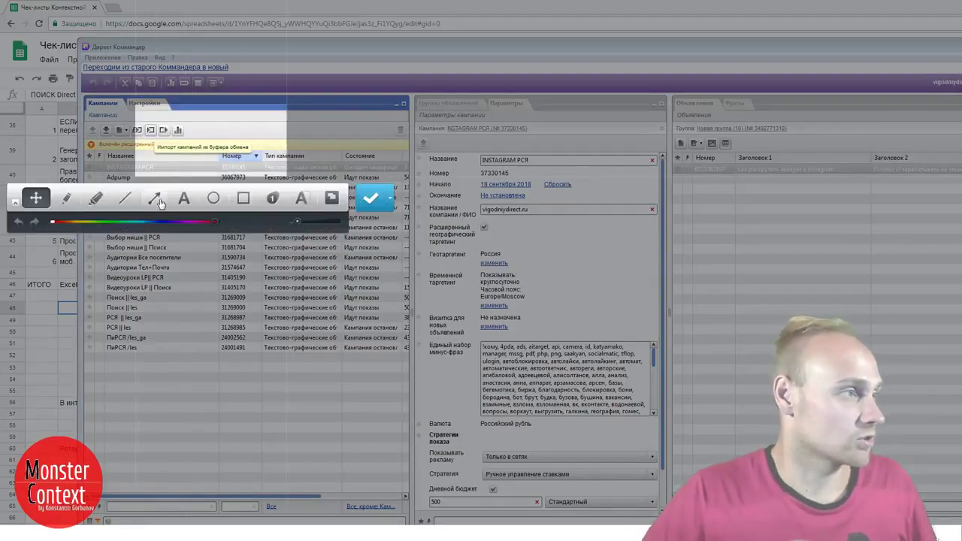
pyautogui.click(155, 199)
pyautogui.moveTo(194, 156); pyautogui.dragTo(160, 136)
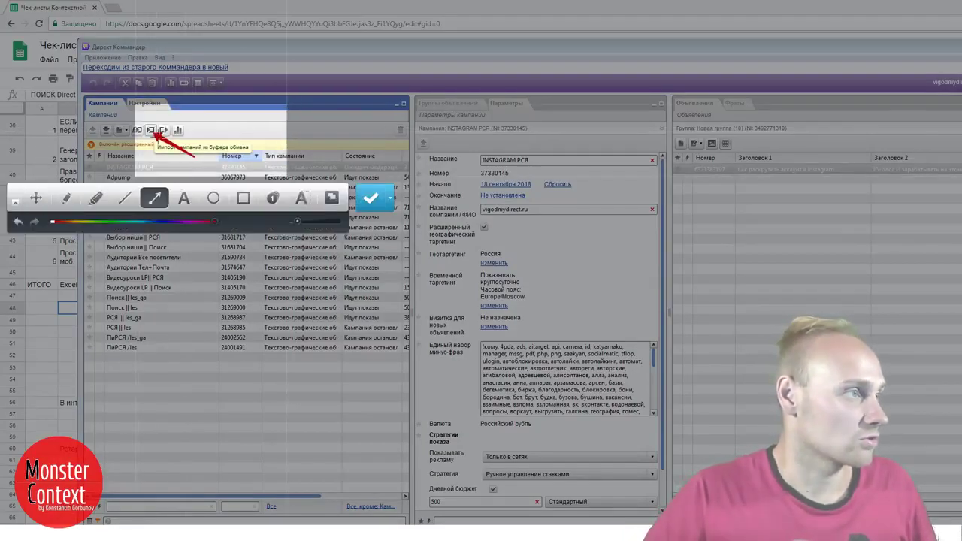
pyautogui.click(391, 201)
pyautogui.click(323, 265)
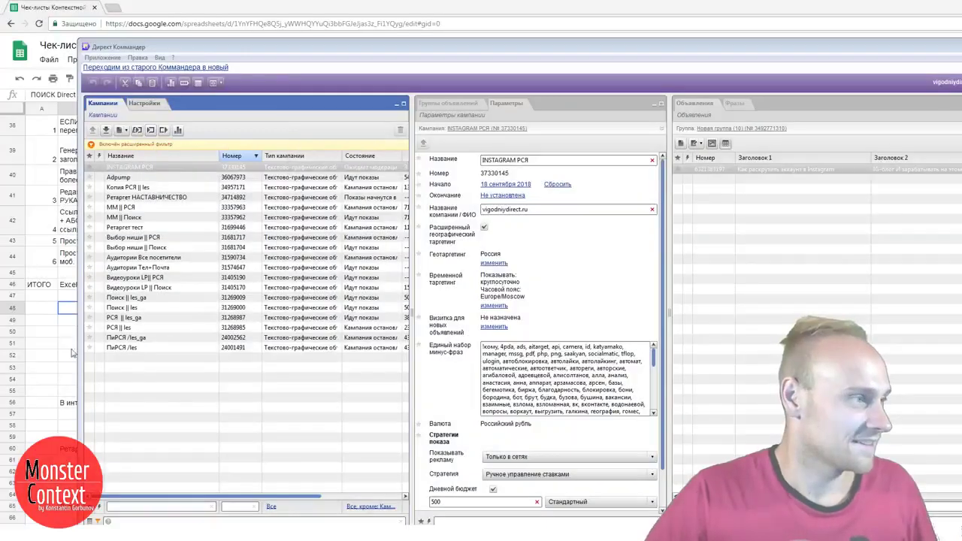
# Step: Return to the checklist and select cell E49 below the ПОИСК Direct Commander heading
pyautogui.click(76, 318)
pyautogui.click(385, 312)
pyautogui.click(383, 325)
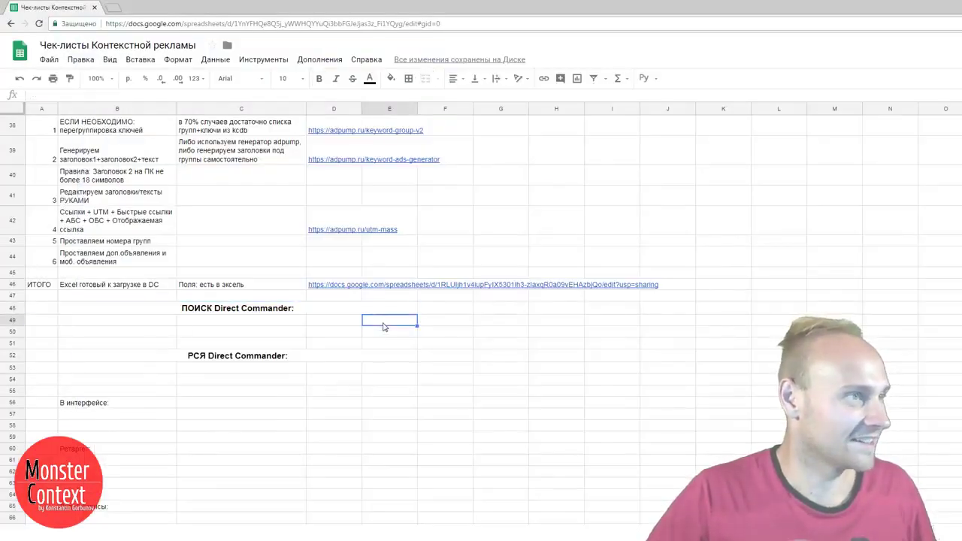
# Step: Freeze the title and header rows 1–2, then scroll back down to cell D49
pyautogui.scroll(10, 376, 346)
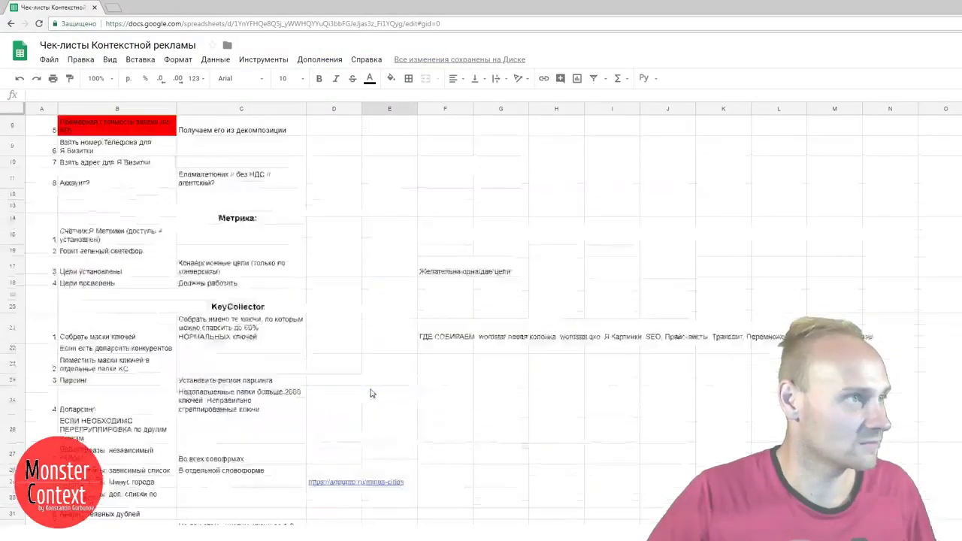
pyautogui.scroll(3, 372, 391)
pyautogui.moveTo(14, 122); pyautogui.dragTo(14, 145)
pyautogui.scroll(-6, 375, 358)
pyautogui.scroll(-6, 375, 358)
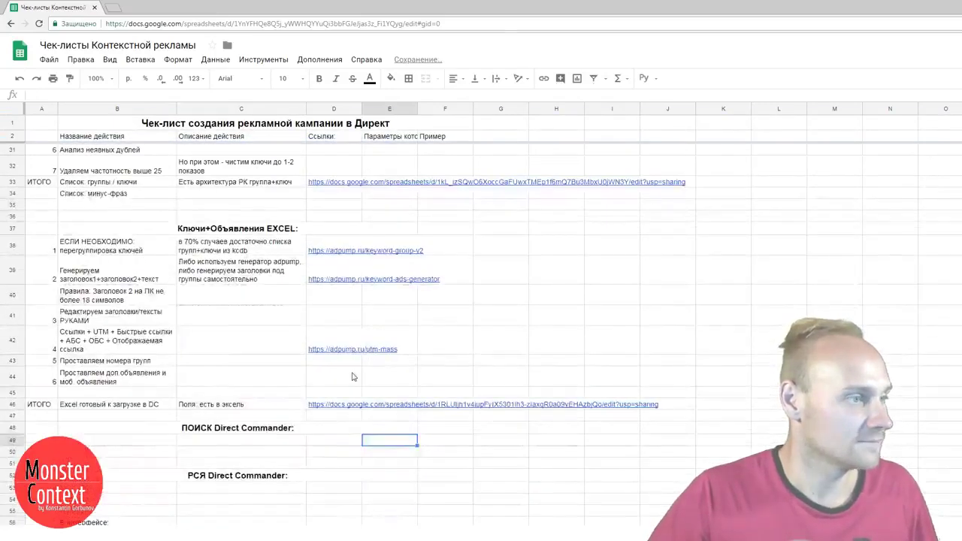
pyautogui.click(333, 361)
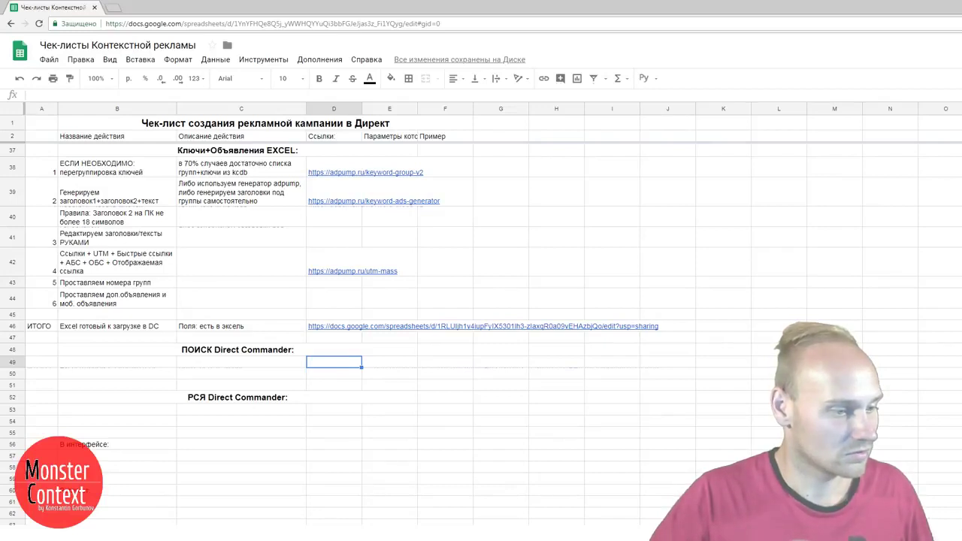
pyautogui.hotkey('alt', 'Tab')
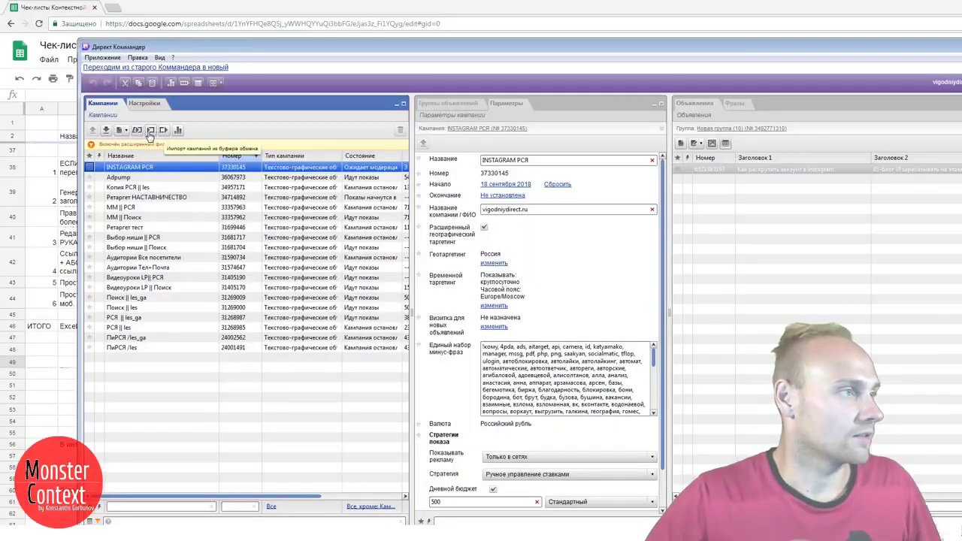
# Step: Screenshot the Commander campaign toolbar with Joxi and save it to get its joxi.ru link
pyautogui.hotkey('ctrl', 'shift', '4')
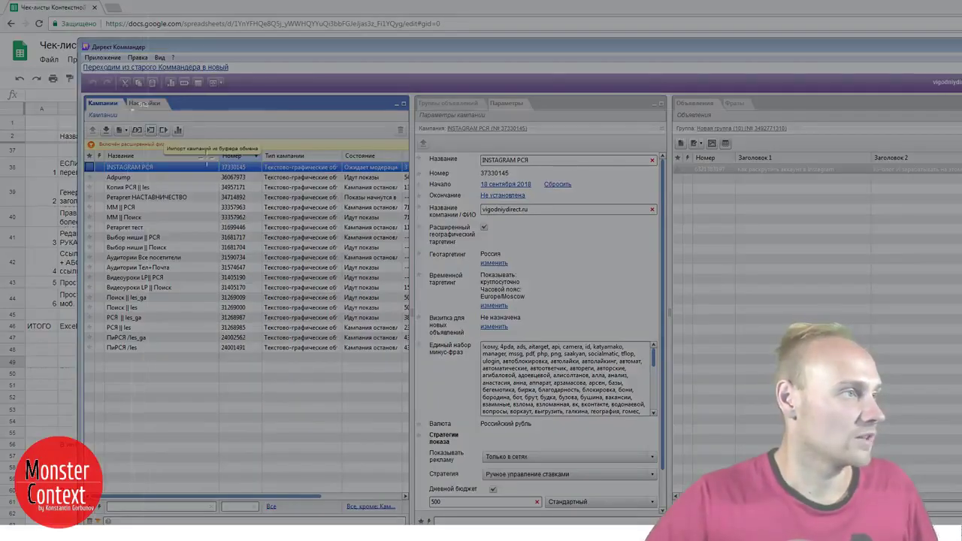
pyautogui.moveTo(131, 111); pyautogui.dragTo(269, 140)
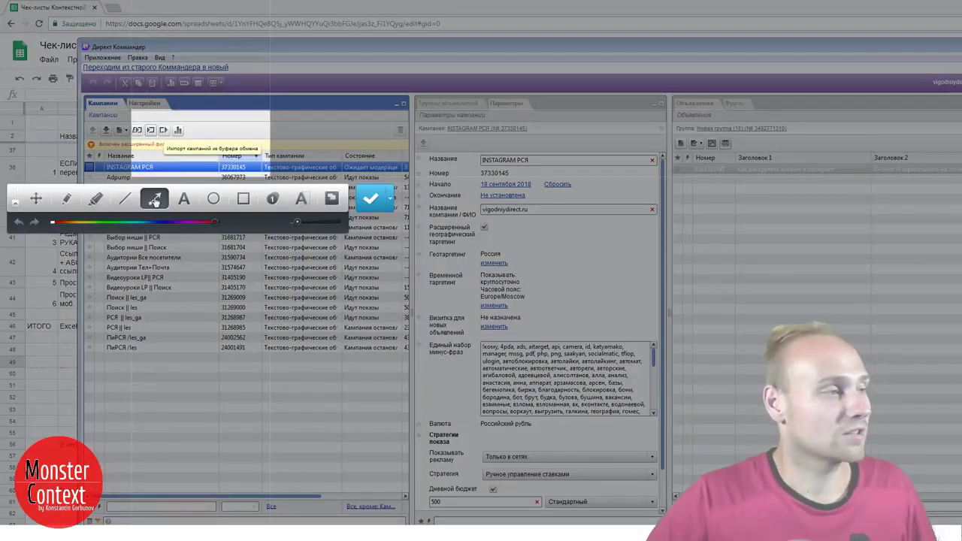
pyautogui.click(390, 197)
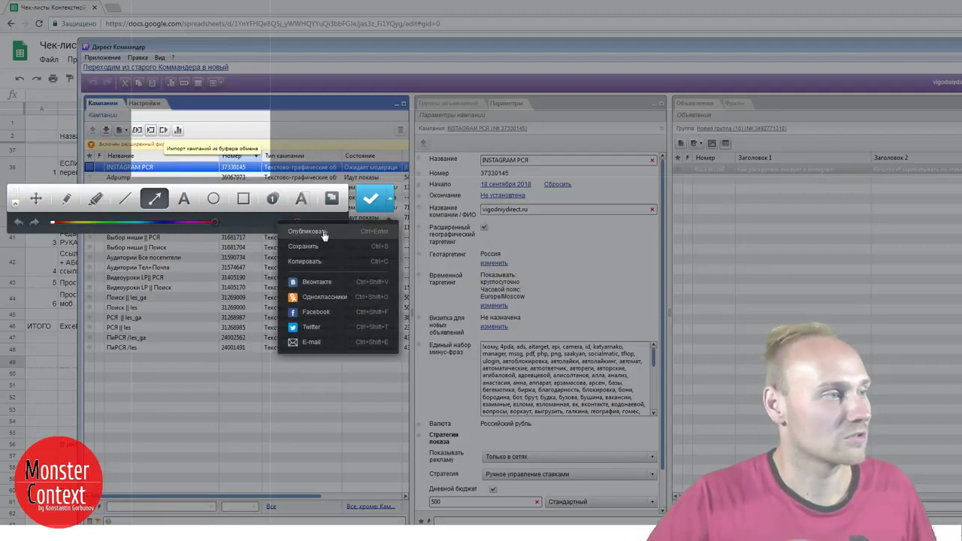
pyautogui.click(323, 232)
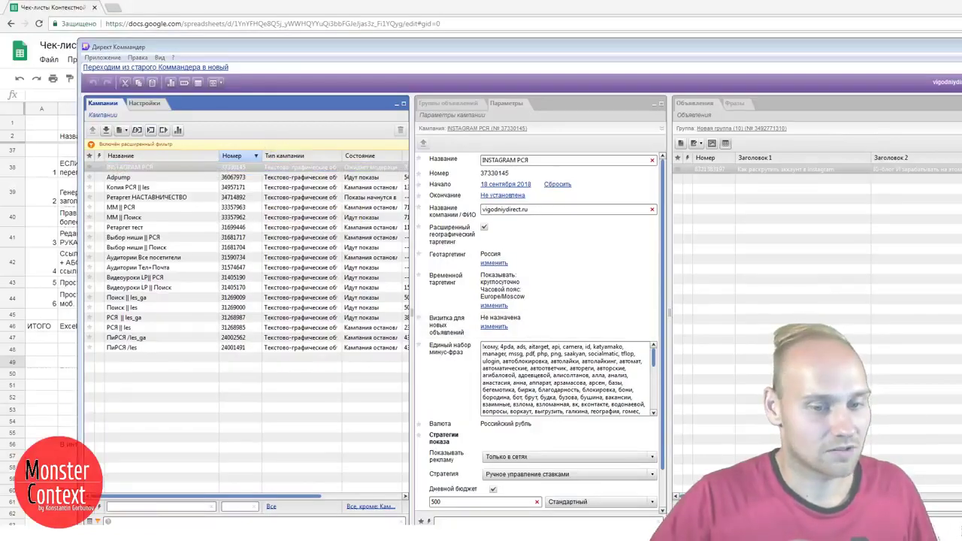
pyautogui.hotkey('alt', 'Tab')
# Step: Paste the joxi link into D49 and enter 'Импорт кампаний из буфера обмера' in B49
pyautogui.click(322, 363)
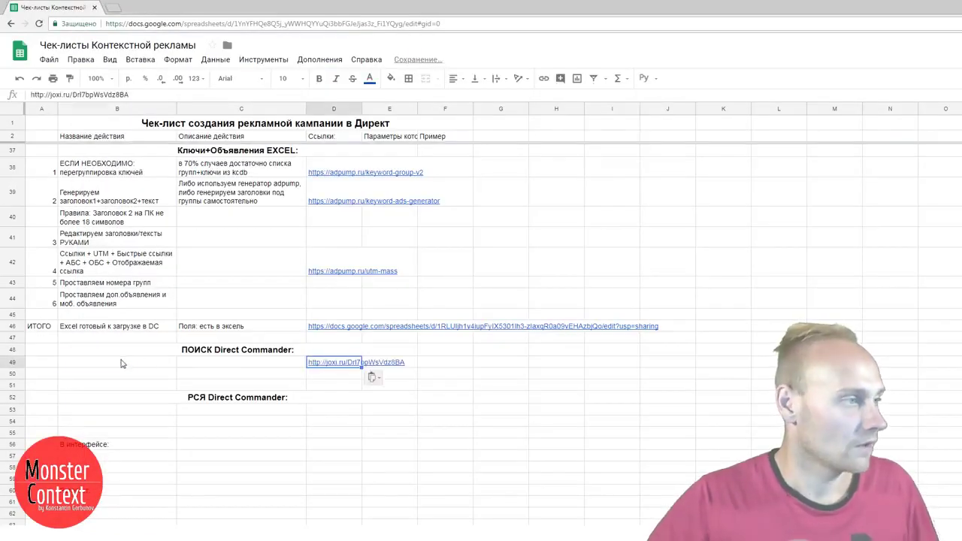
pyautogui.click(123, 363)
pyautogui.write('П')
pyautogui.press('BackSpace')
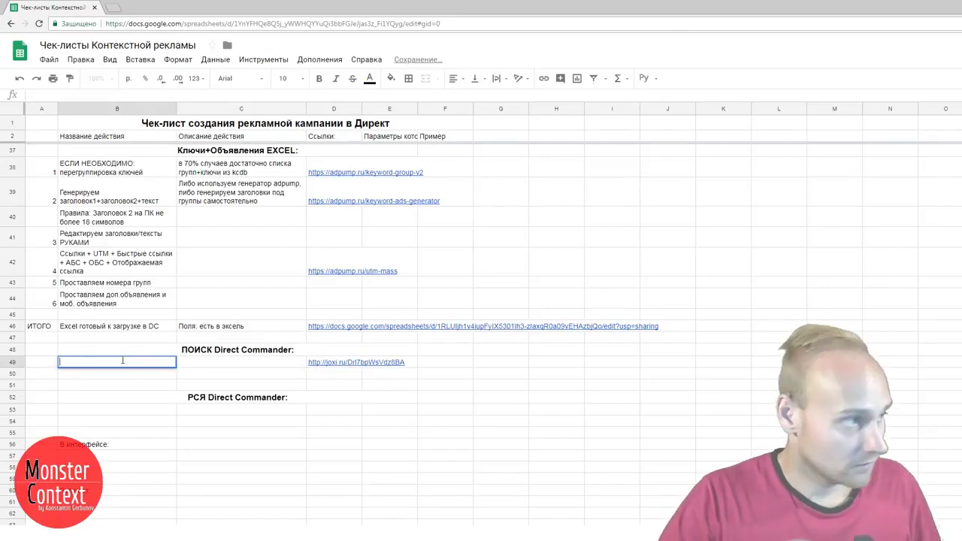
pyautogui.write('Импорт кампаний из')
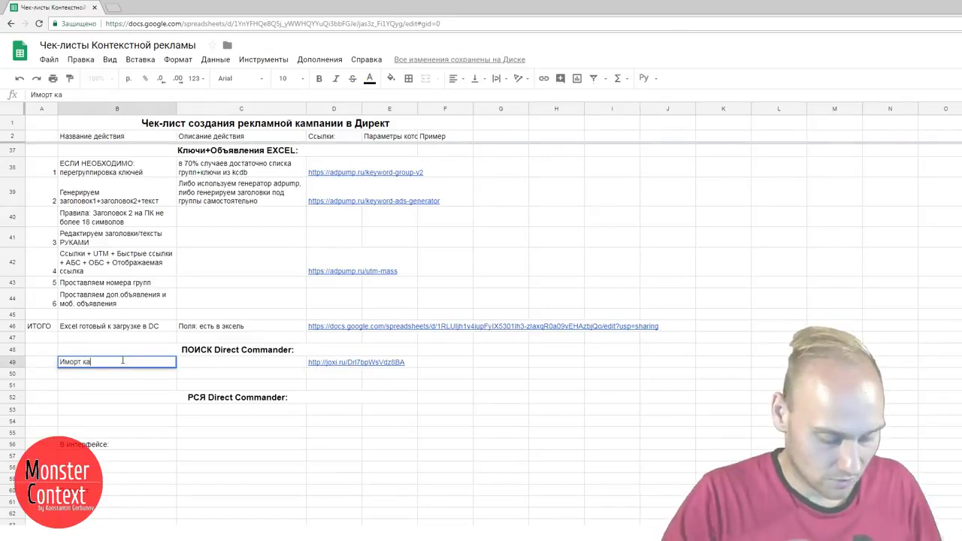
pyautogui.write(' буфера обмера')
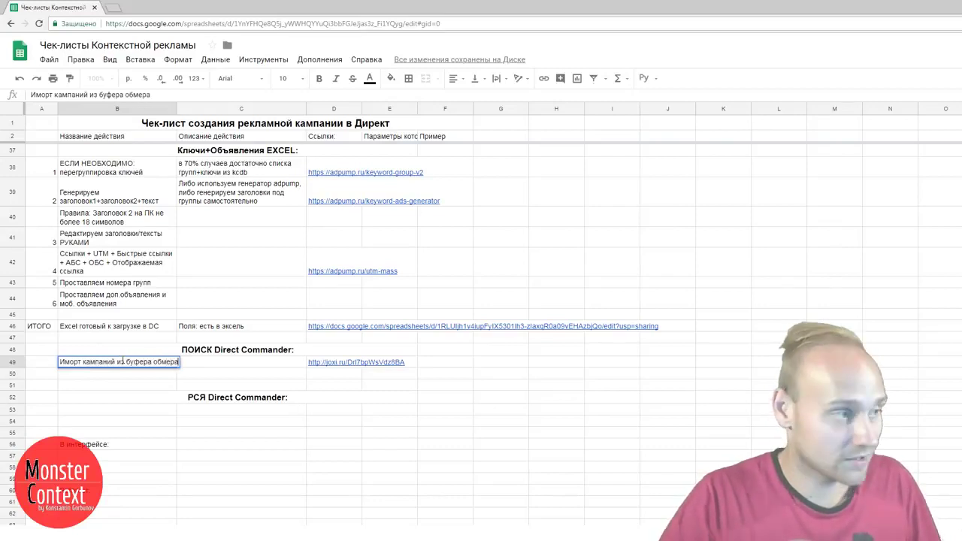
pyautogui.press('Return')
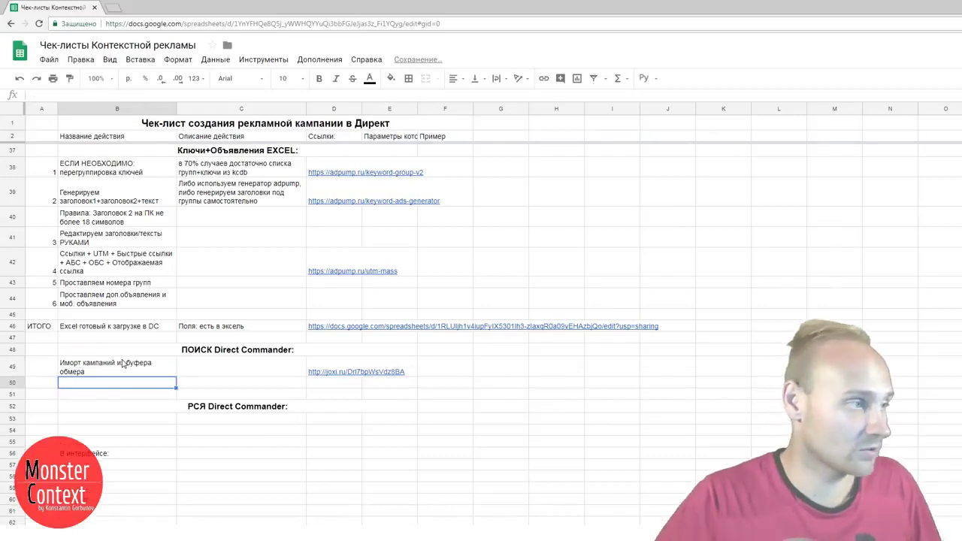
# Step: Reopen B49's text for editing and confirm it unchanged
pyautogui.click(122, 363)
pyautogui.doubleClick(87, 368)
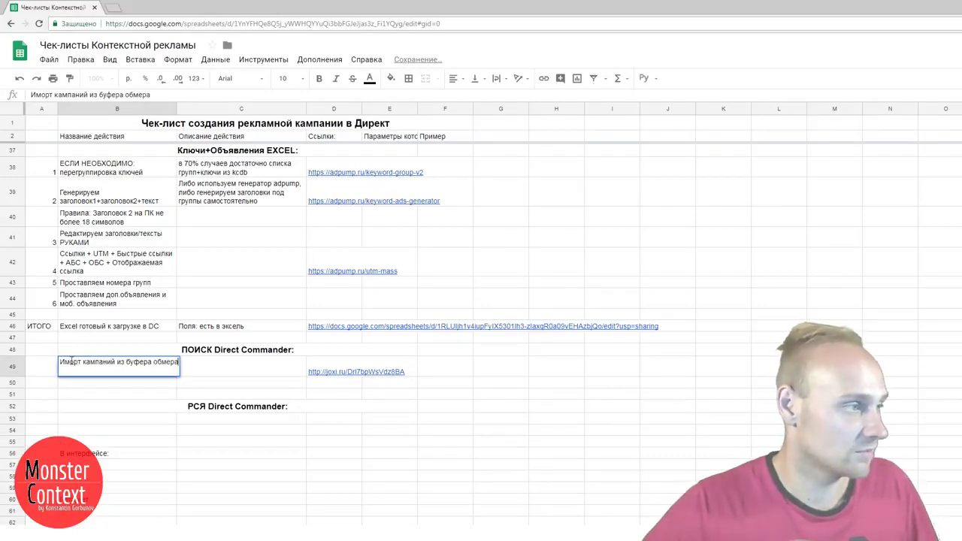
pyautogui.press('Return')
pyautogui.click(70, 364)
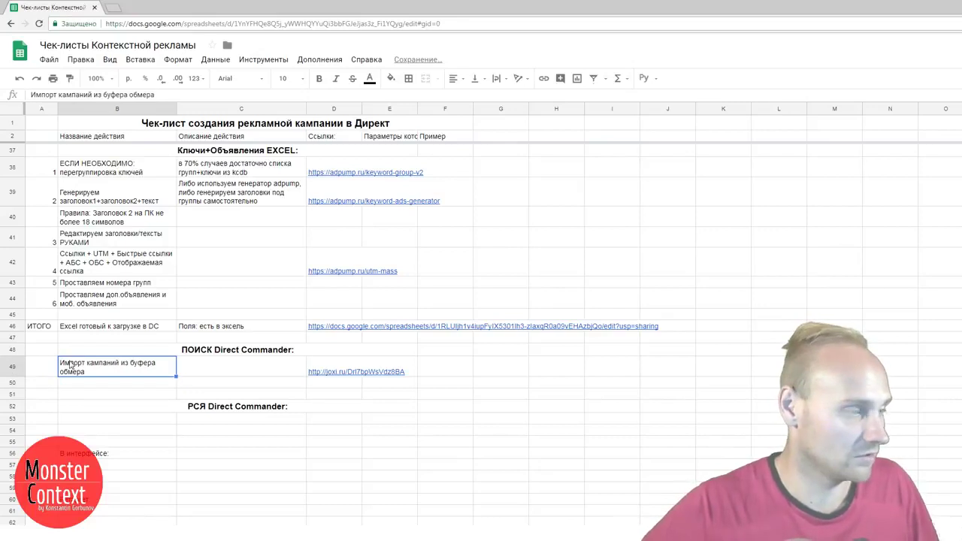
pyautogui.hotkey('alt', 'Tab')
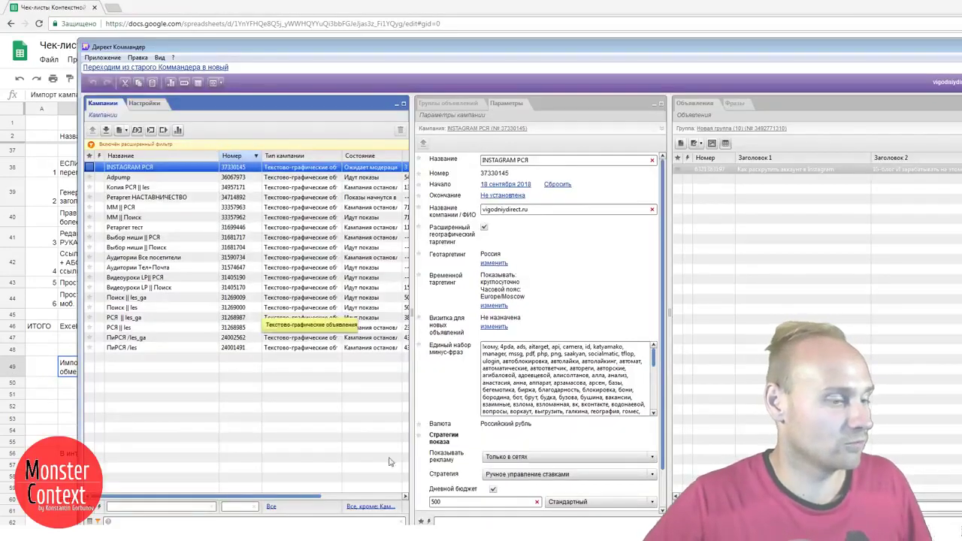
# Step: In the new Commander, open and cancel the file import, then view the ad types list
pyautogui.hotkey('alt', 'Tab')
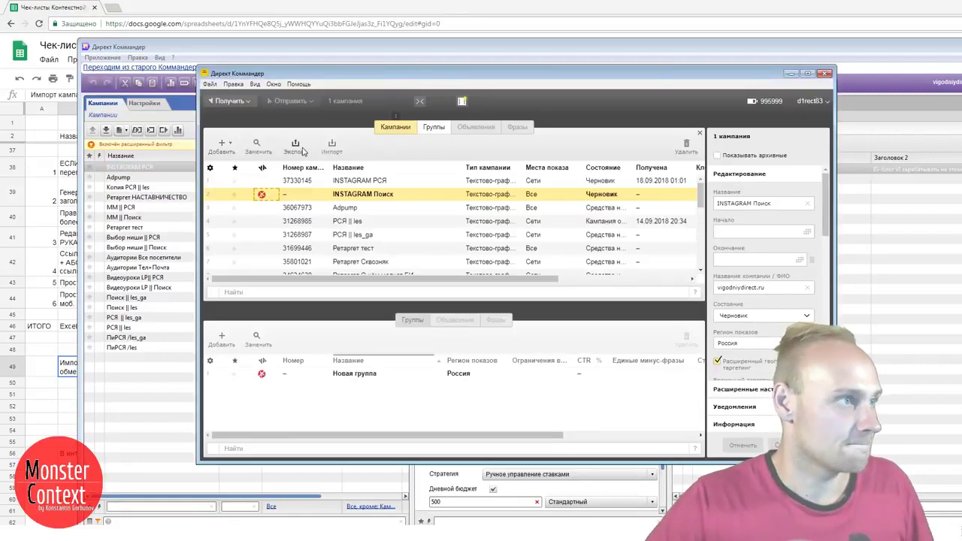
pyautogui.click(331, 144)
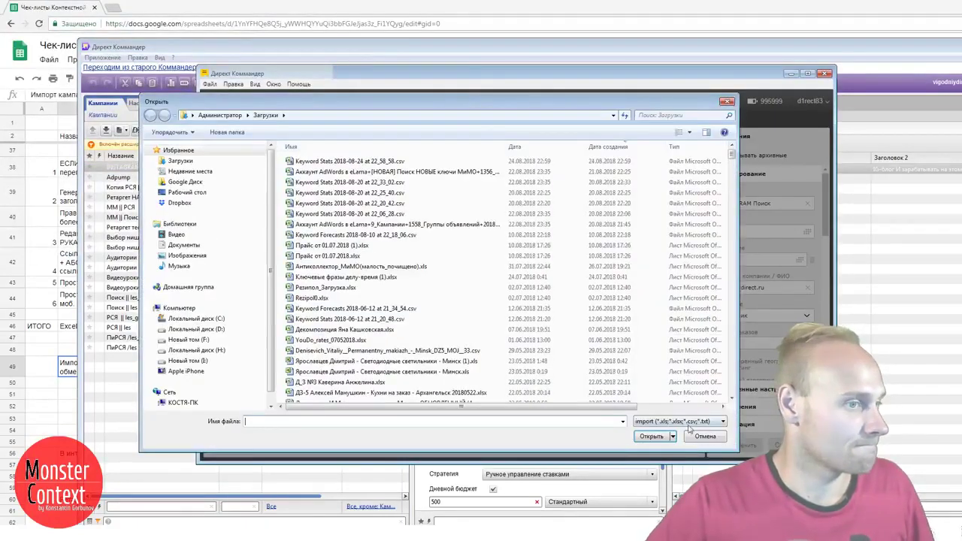
pyautogui.press('Escape')
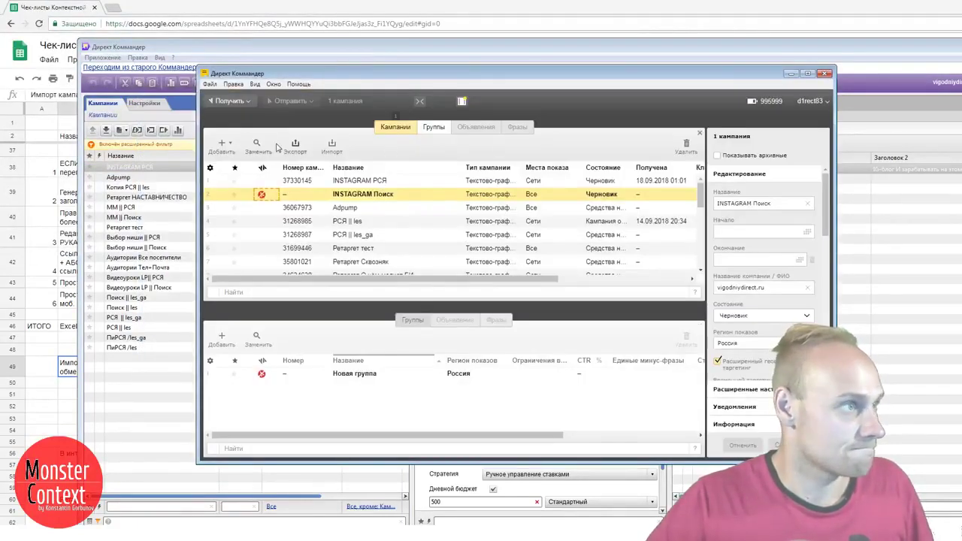
pyautogui.click(224, 145)
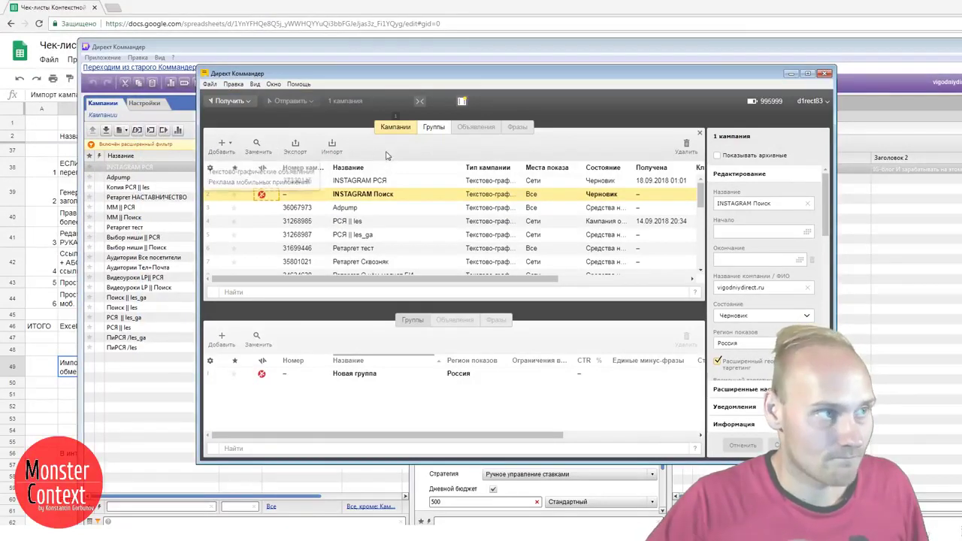
# Step: In the old Commander, show INSTAGRAM РСЯ's ad groups and select all 38
pyautogui.click(883, 47)
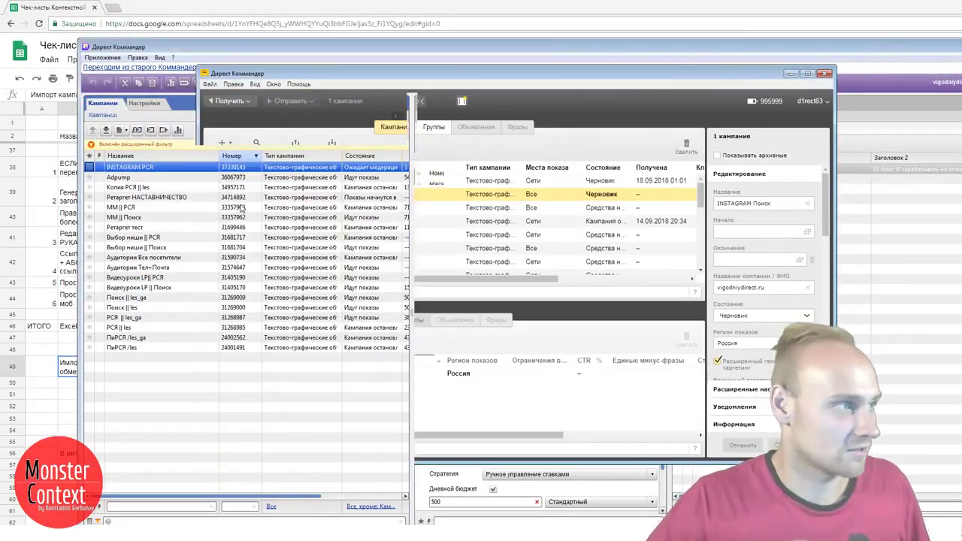
pyautogui.click(605, 45)
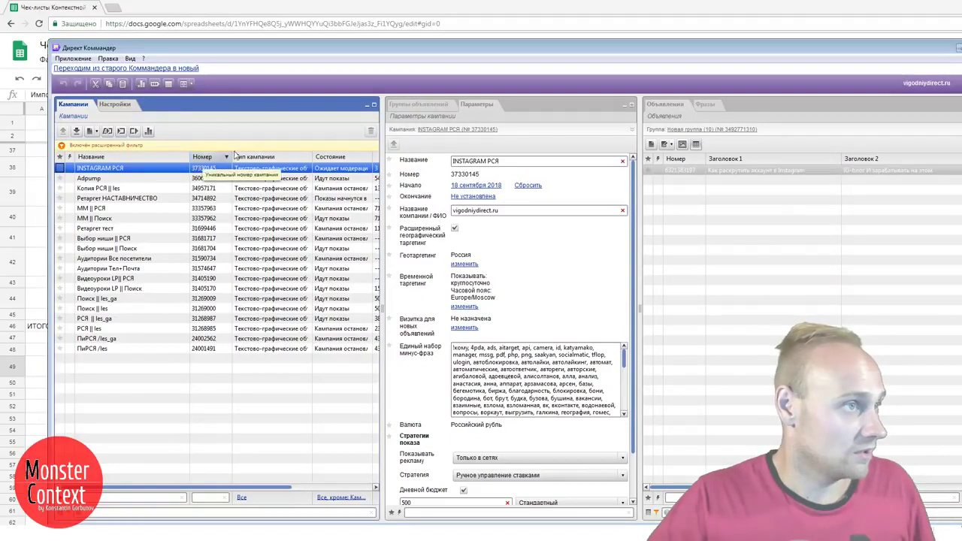
pyautogui.click(433, 105)
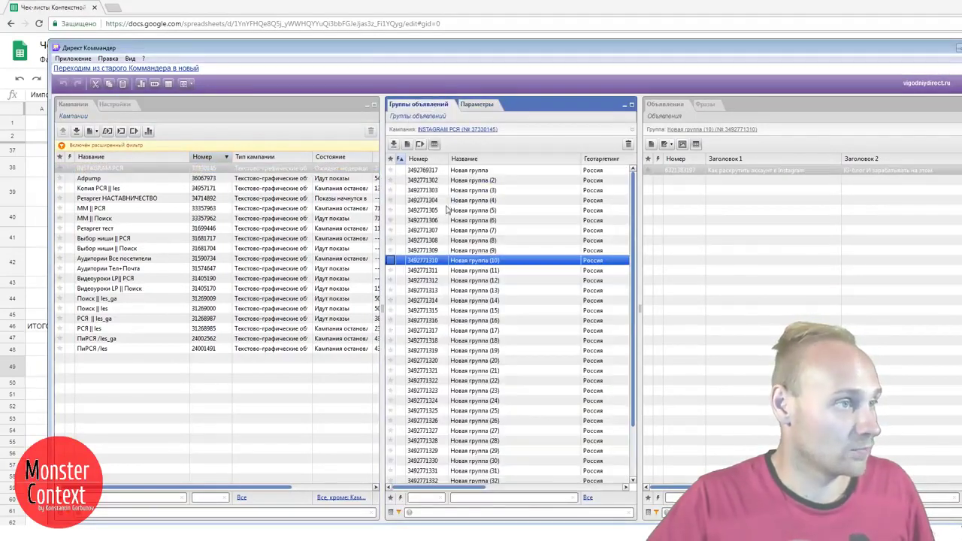
pyautogui.hotkey('ctrl', 'a')
pyautogui.hotkey('alt', 'Tab')
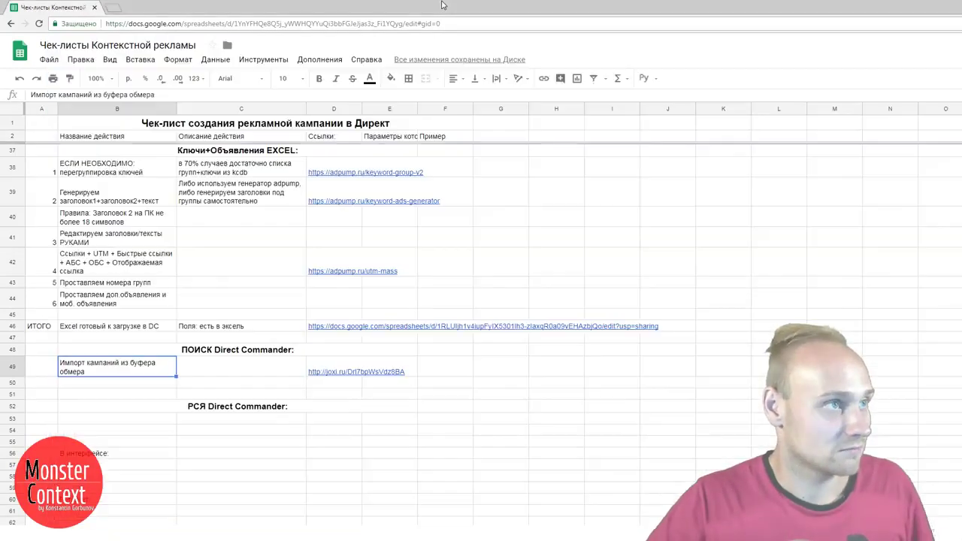
# Step: Enter 'Убираем (-) ошибки из РК' in B50
pyautogui.click(118, 383)
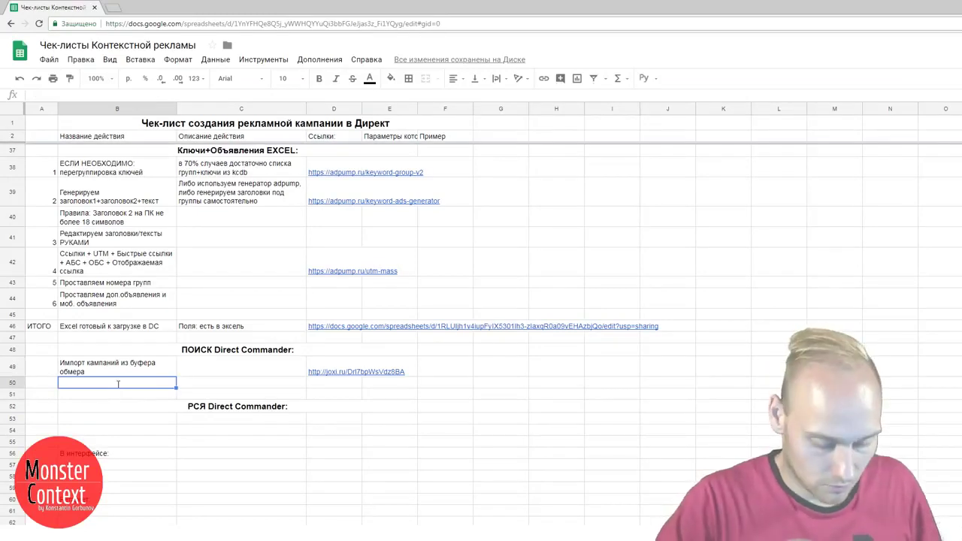
pyautogui.write('Убир')
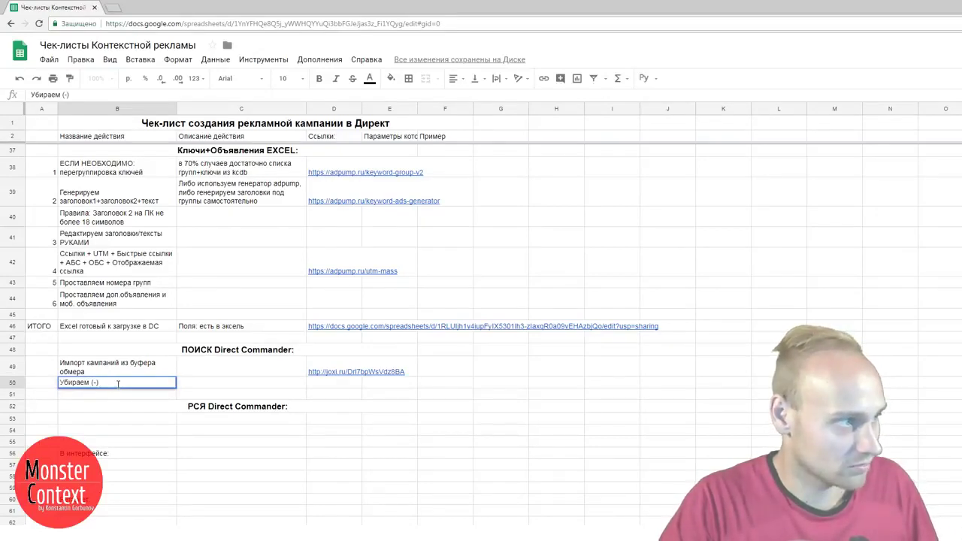
pyautogui.write('аем (-)')
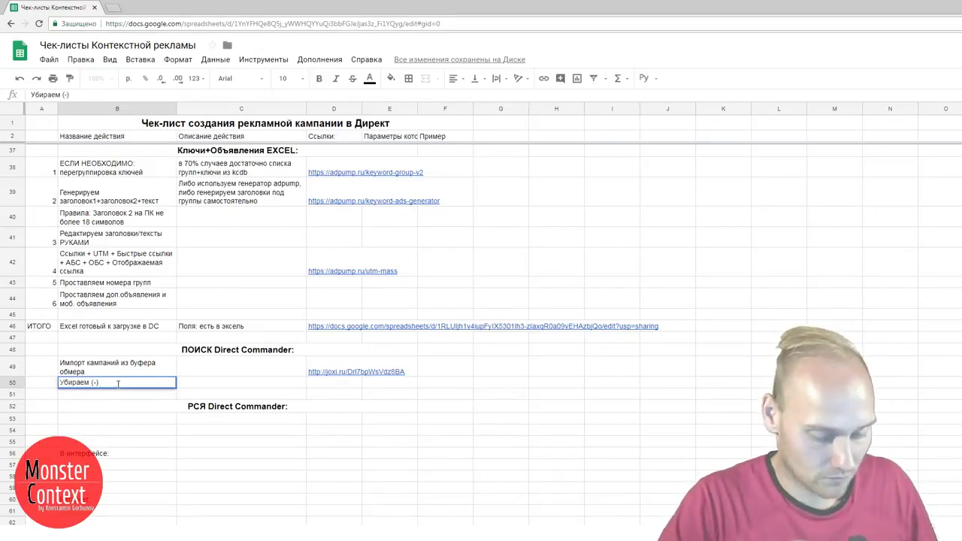
pyautogui.write(' ошибки из ')
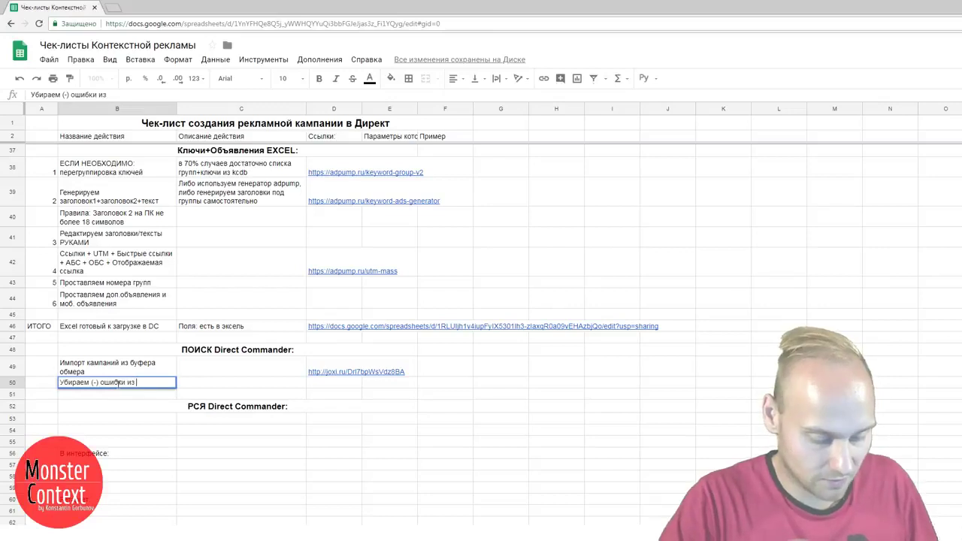
pyautogui.write('РК')
pyautogui.press('Return')
pyautogui.click(119, 383)
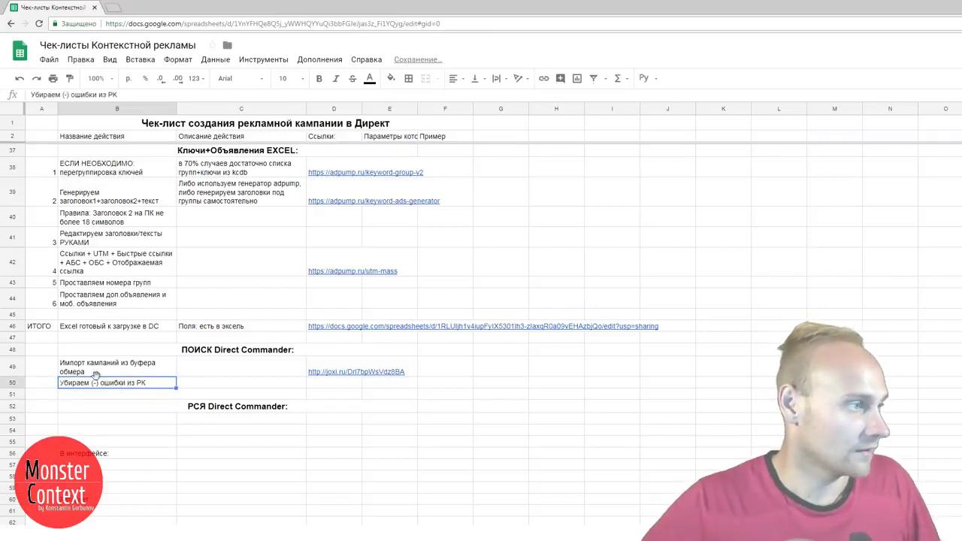
# Step: Number the steps: 1 in A49 and 2 in A51
pyautogui.click(44, 367)
pyautogui.write('1')
pyautogui.click(44, 394)
pyautogui.write('2')
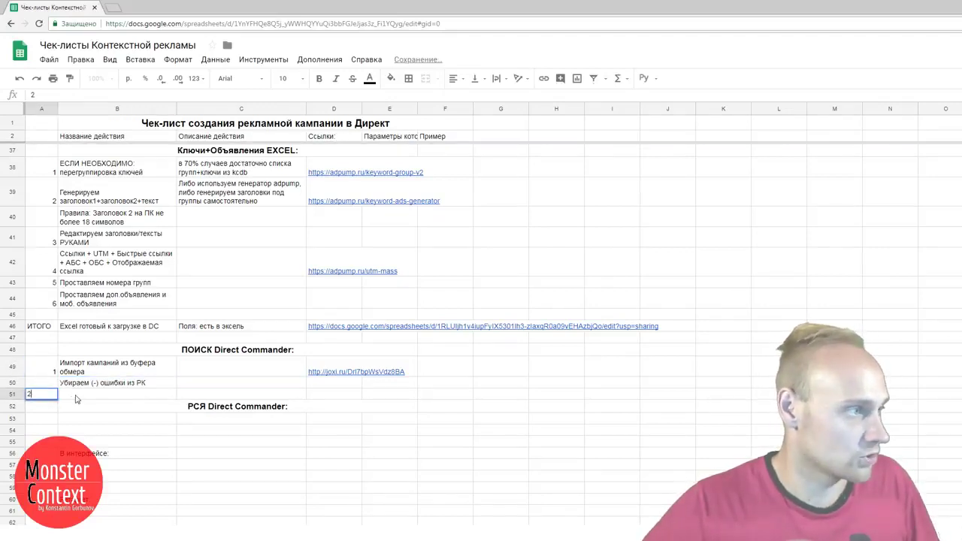
# Step: Insert a row above РСЯ Direct Commander and enter 'Проставляем любые цены на все ключи' in B51
pyautogui.rightClick(12, 406)
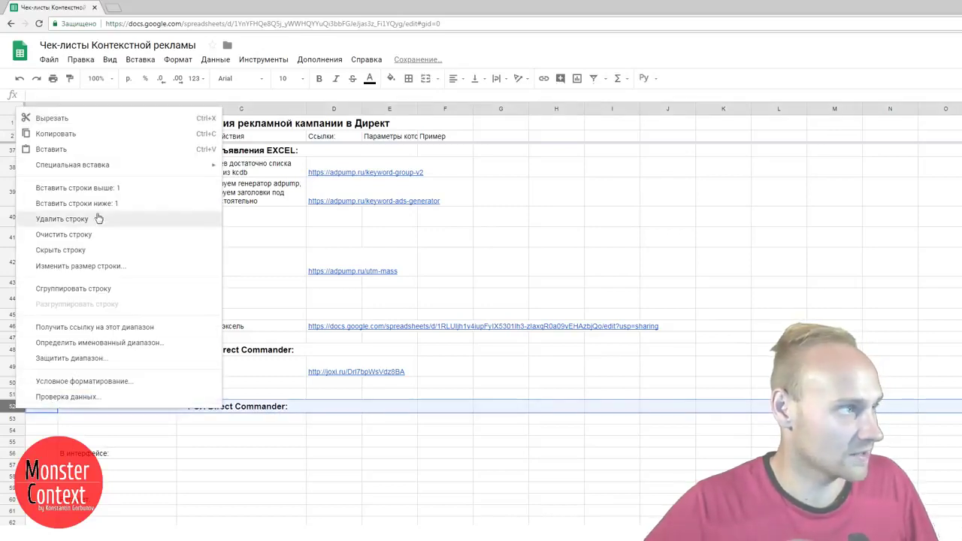
pyautogui.click(88, 188)
pyautogui.click(94, 406)
pyautogui.click(93, 395)
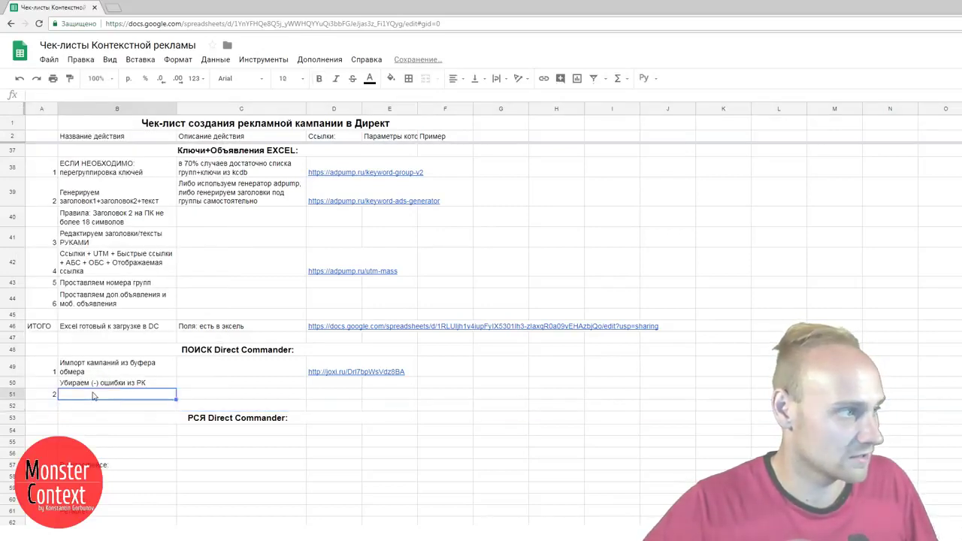
pyautogui.write('Простав')
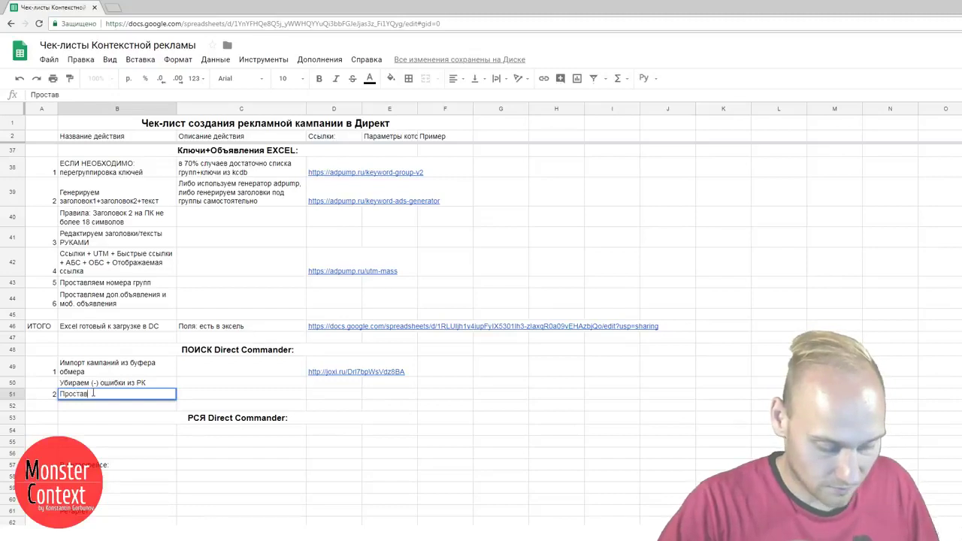
pyautogui.write('ляем любые ц')
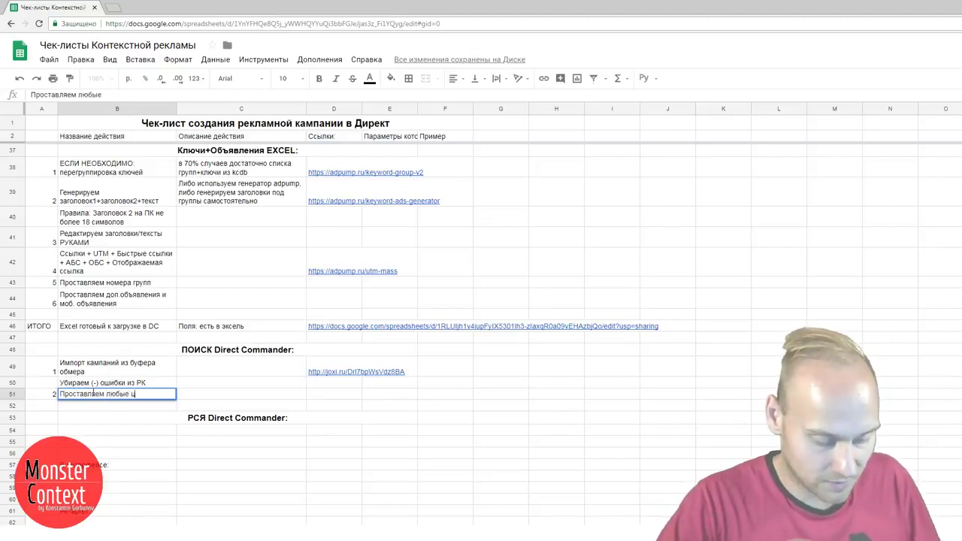
pyautogui.write('ены на в')
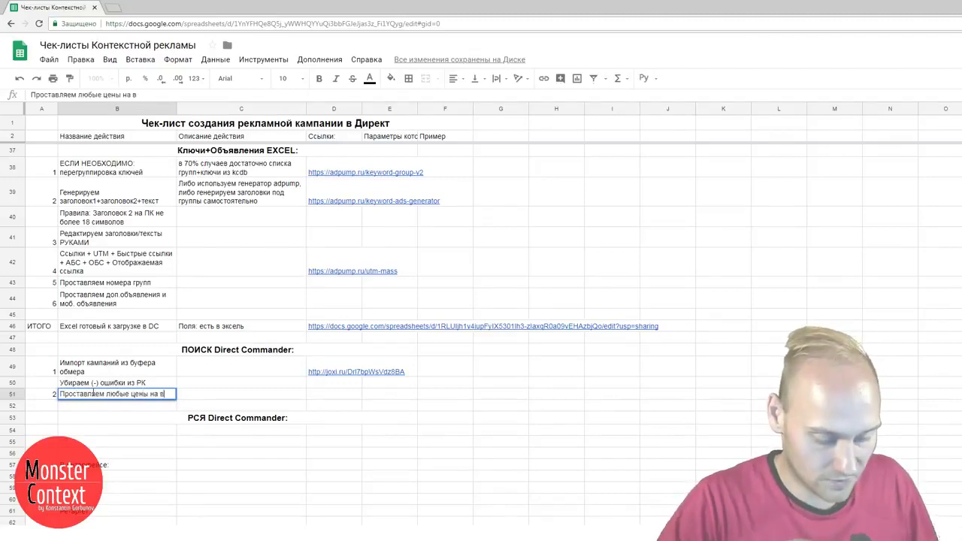
pyautogui.write('се ключи')
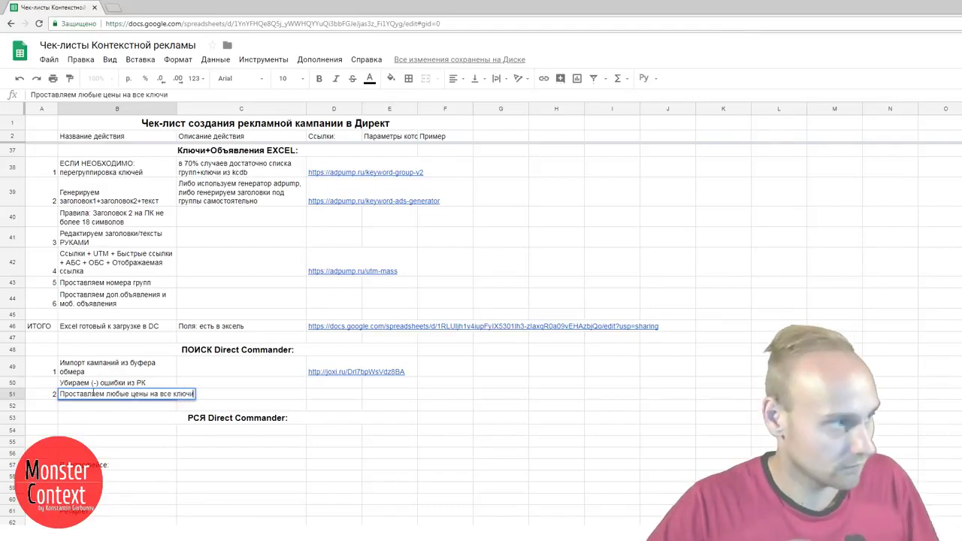
pyautogui.press('Return')
# Step: Insert row 52 numbered 3 and enter 'Возможны ошибки по длине: заголовка / БС' in B52
pyautogui.rightClick(15, 415)
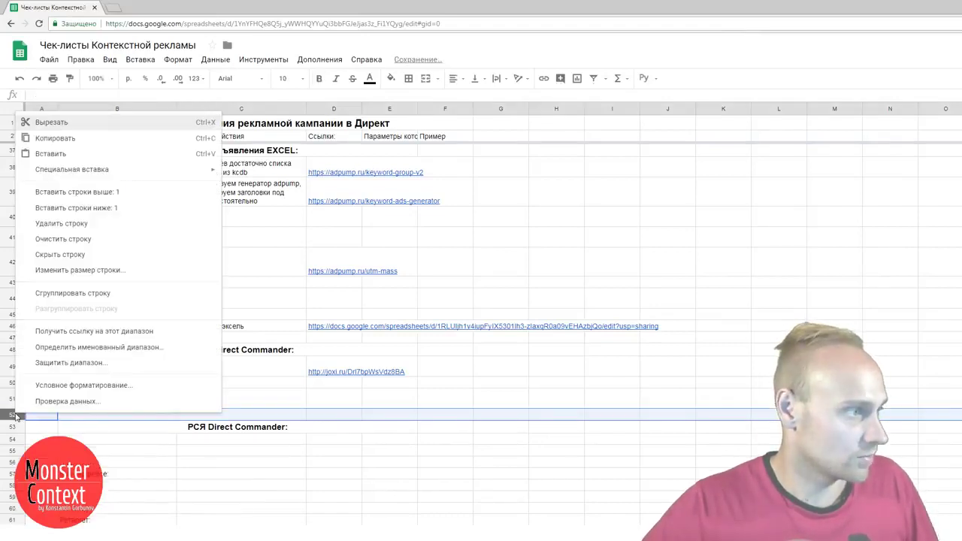
pyautogui.click(139, 191)
pyautogui.write('3')
pyautogui.click(88, 419)
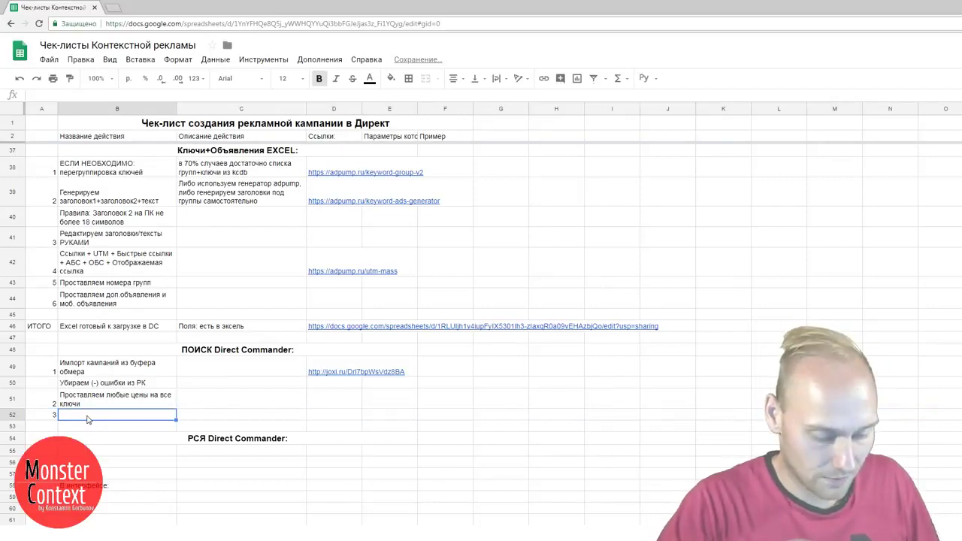
pyautogui.write('Возмоз')
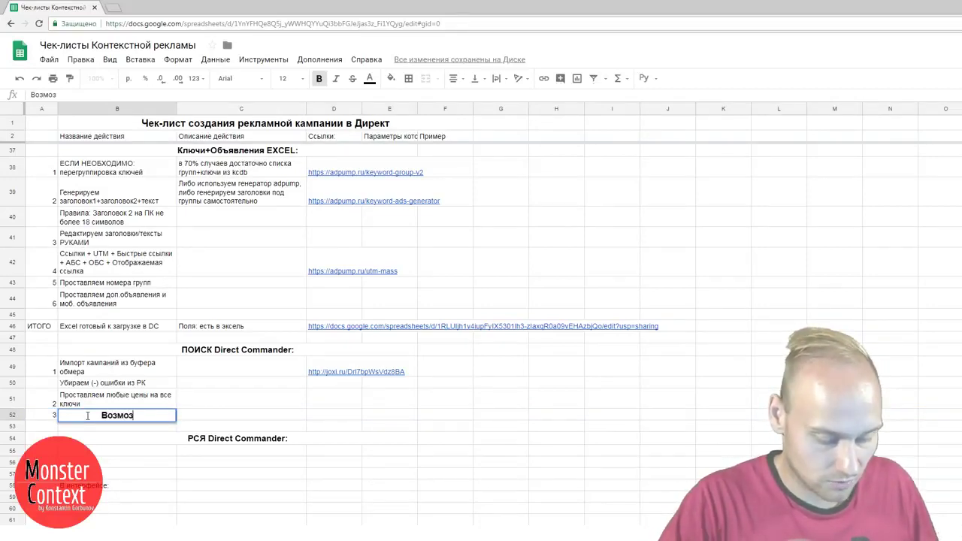
pyautogui.press('BackSpace')
pyautogui.write('жны')
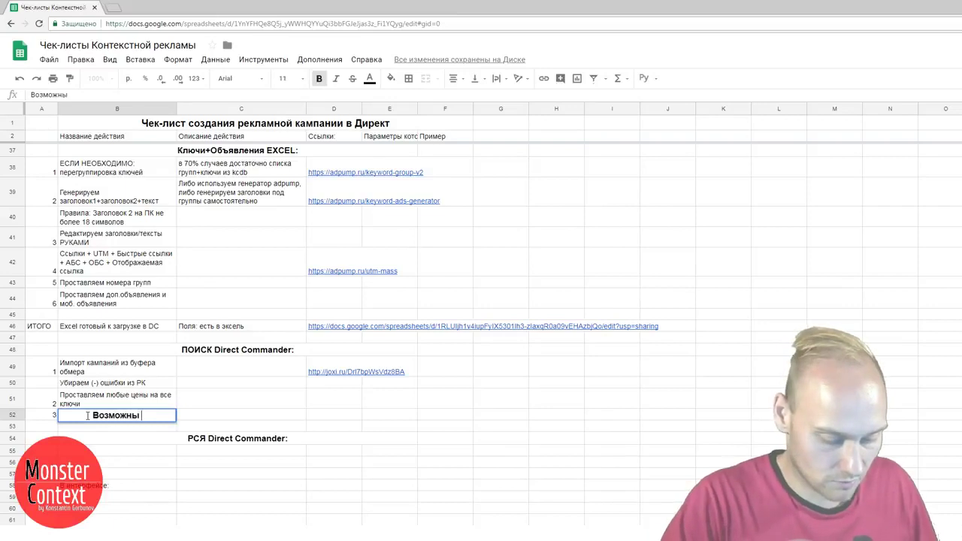
pyautogui.write(' ошибки по д')
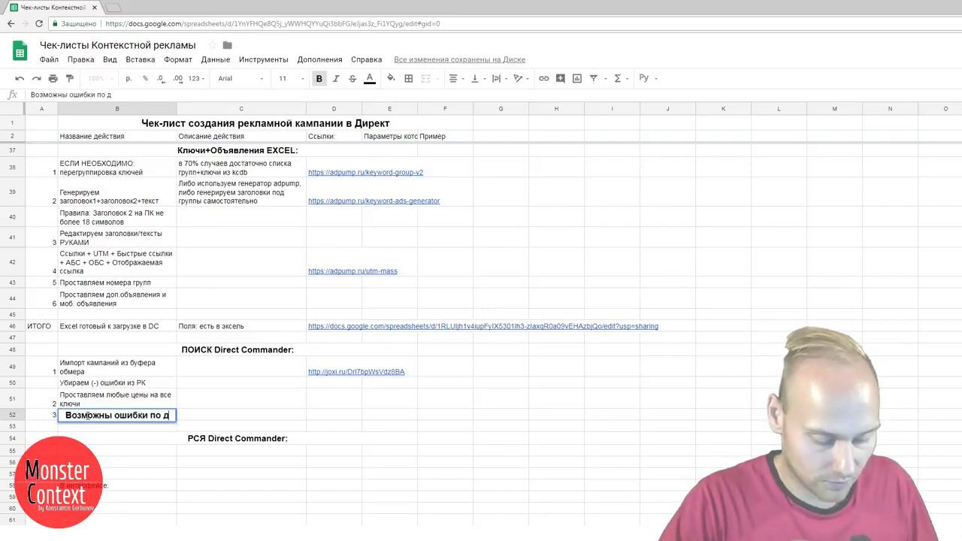
pyautogui.write('лине:')
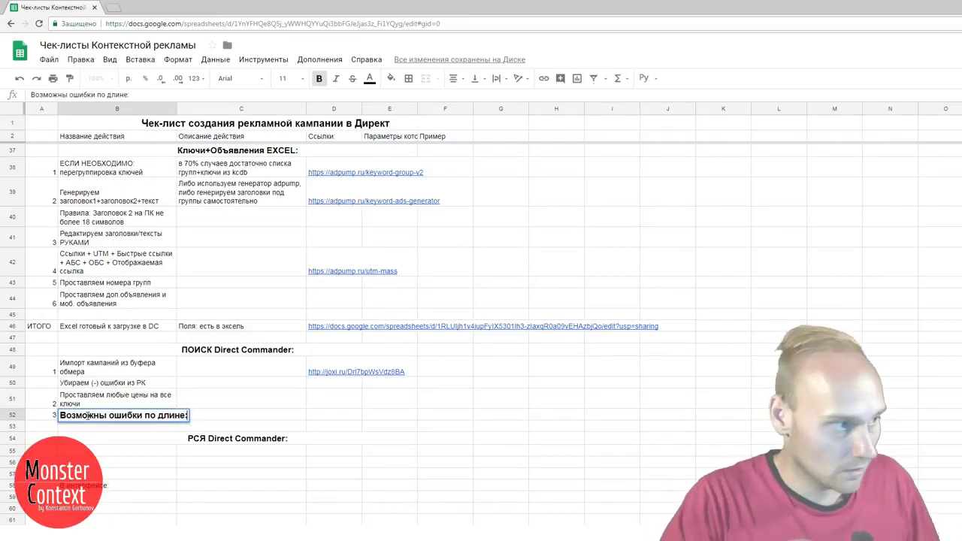
pyautogui.write(' за')
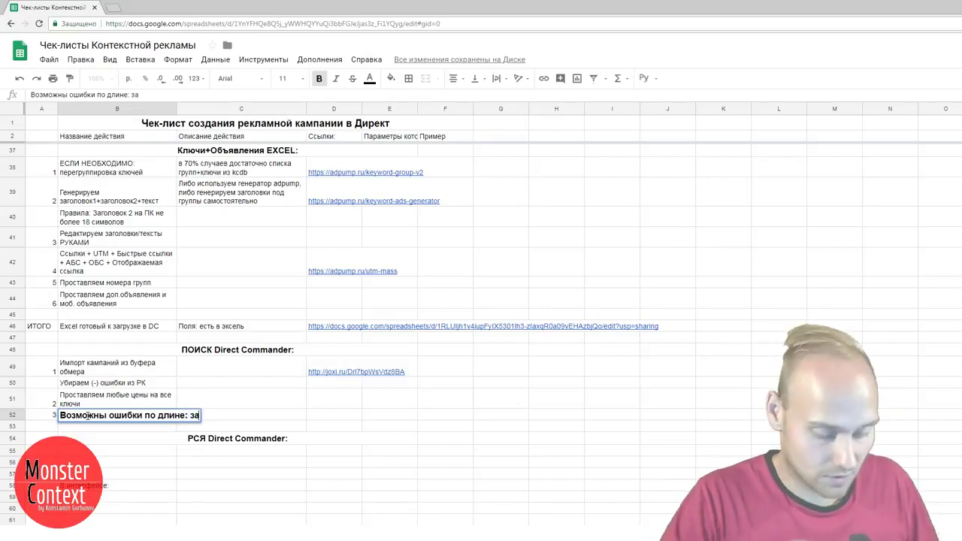
pyautogui.write('головка /')
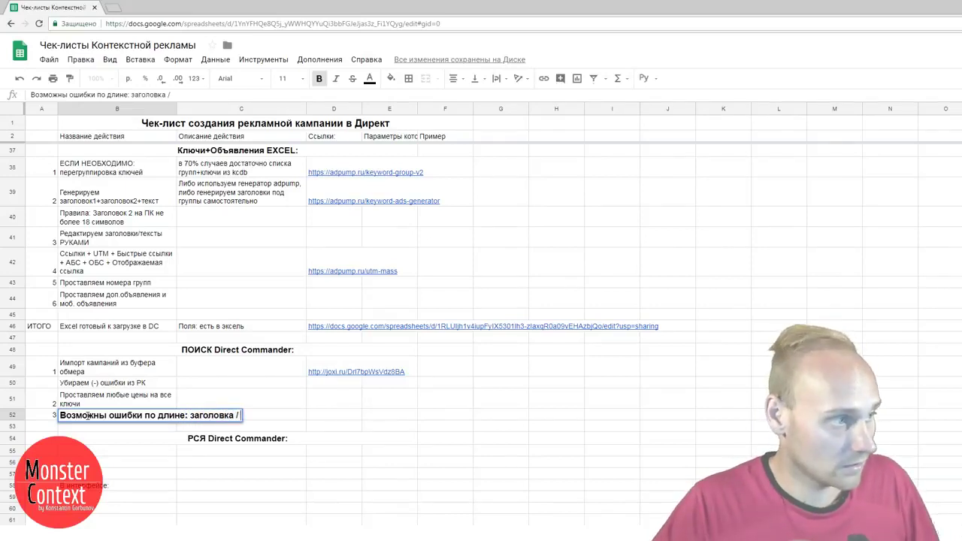
pyautogui.write(' БС /')
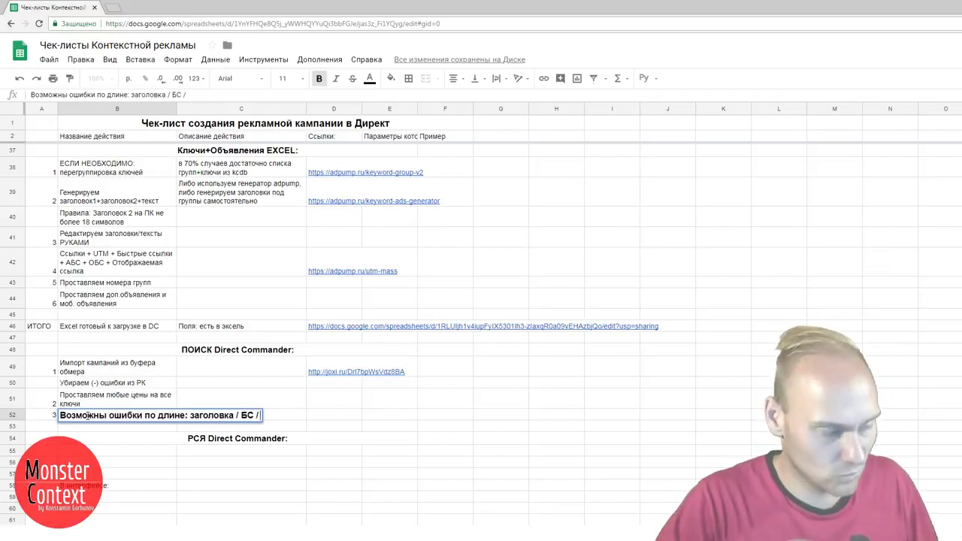
pyautogui.press('BackSpace')
pyautogui.press('BackSpace')
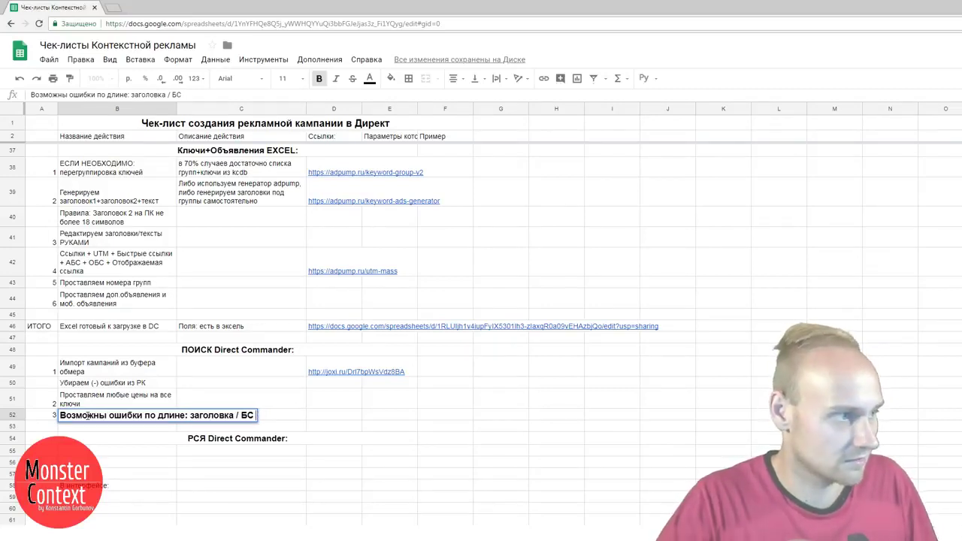
pyautogui.press('Return')
# Step: Copy B51's plain formatting onto B52 with Paint format
pyautogui.click(89, 404)
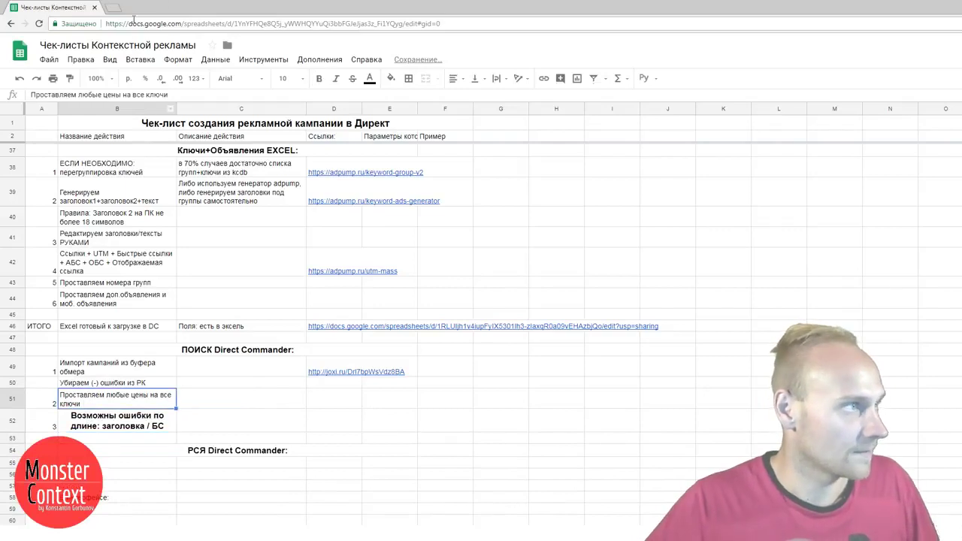
pyautogui.click(69, 78)
pyautogui.click(100, 422)
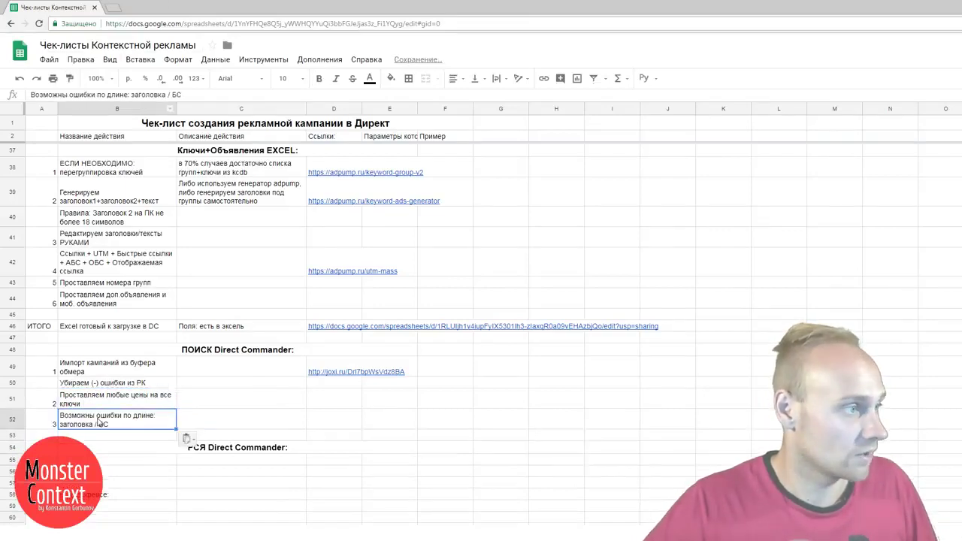
# Step: Insert row 53 and enter 'Приводим в порядок объявления' in B53
pyautogui.rightClick(13, 436)
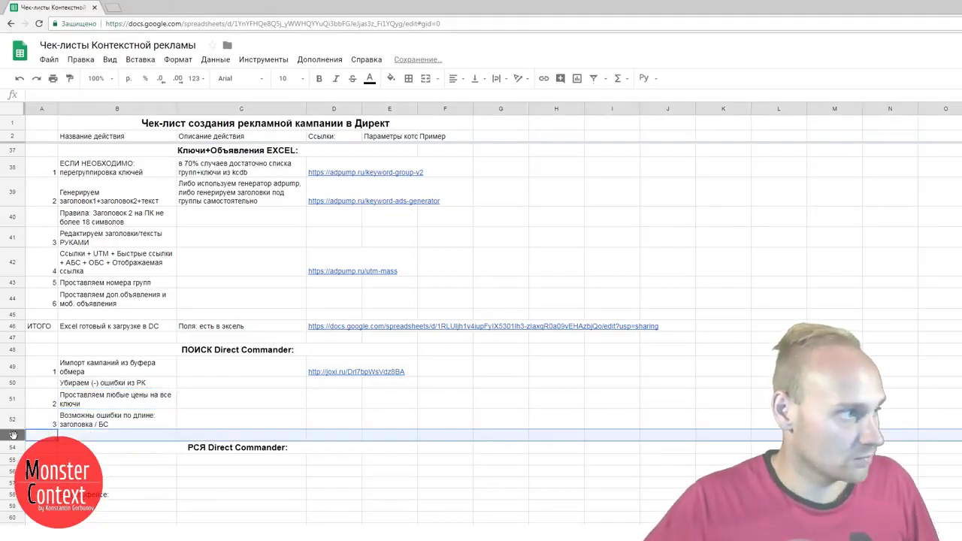
pyautogui.click(81, 215)
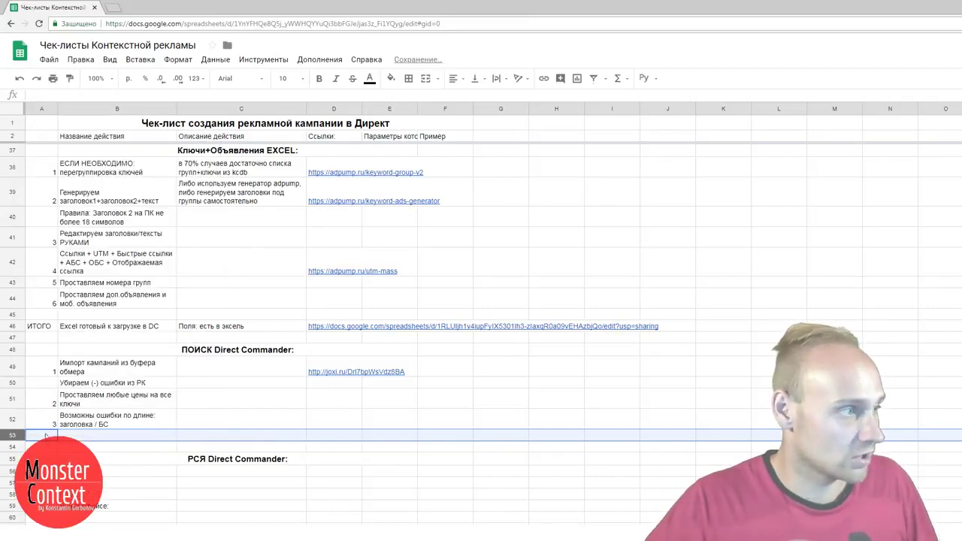
pyautogui.press('Right')
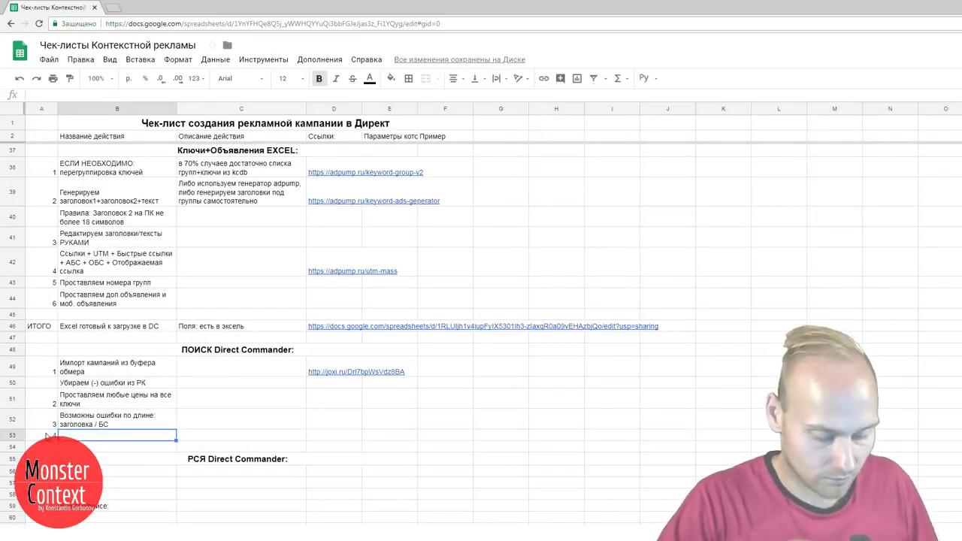
pyautogui.write('Приводим в п')
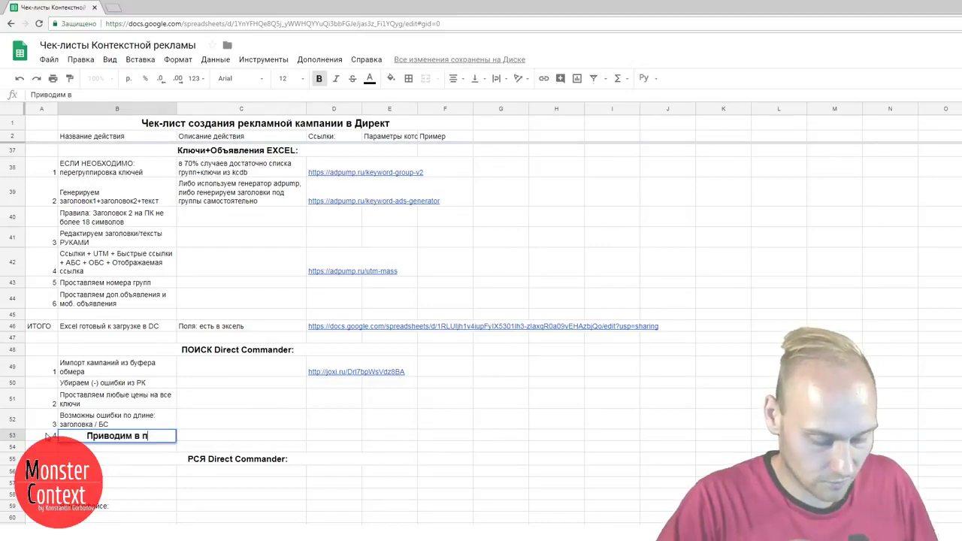
pyautogui.write('орядок о')
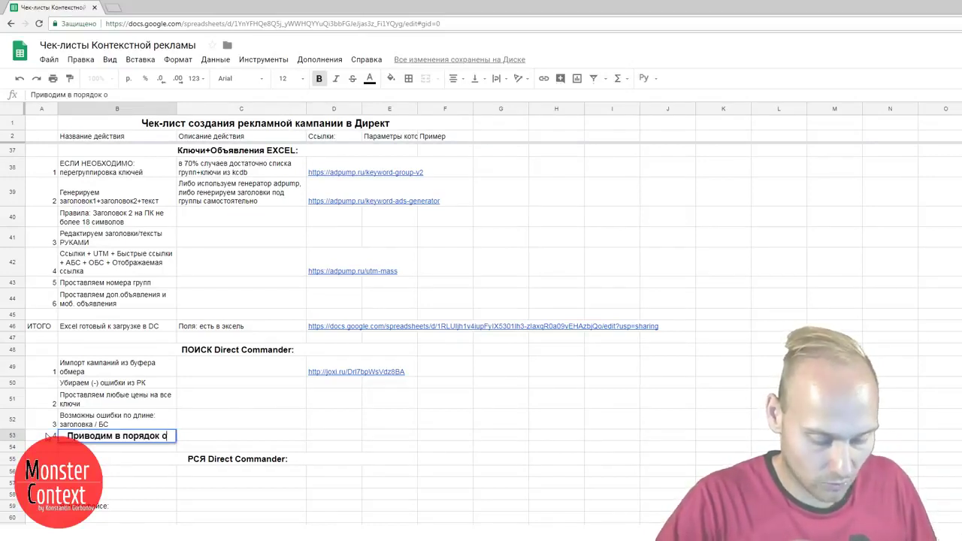
pyautogui.write('бъявления')
pyautogui.press('Return')
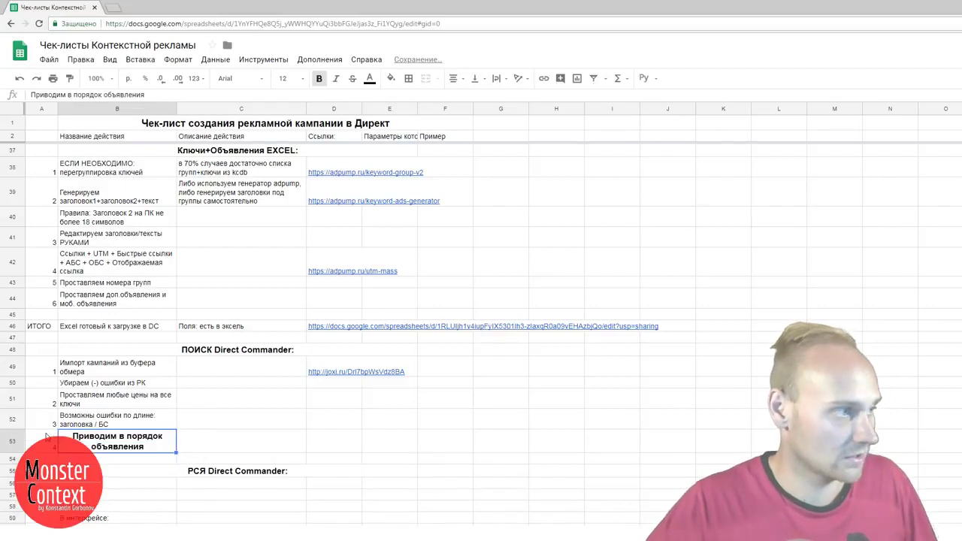
# Step: Insert row 54 and enter 'ЕСЛИ НЕОБХОДИМО - дробим группы с 200+ ключей на 2 и более' in B54
pyautogui.rightClick(14, 459)
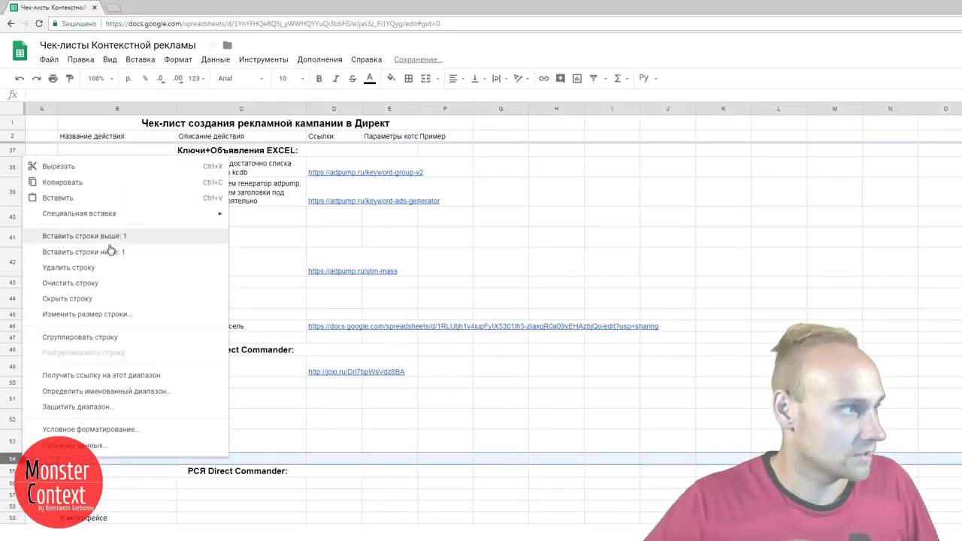
pyautogui.click(111, 252)
pyautogui.click(41, 459)
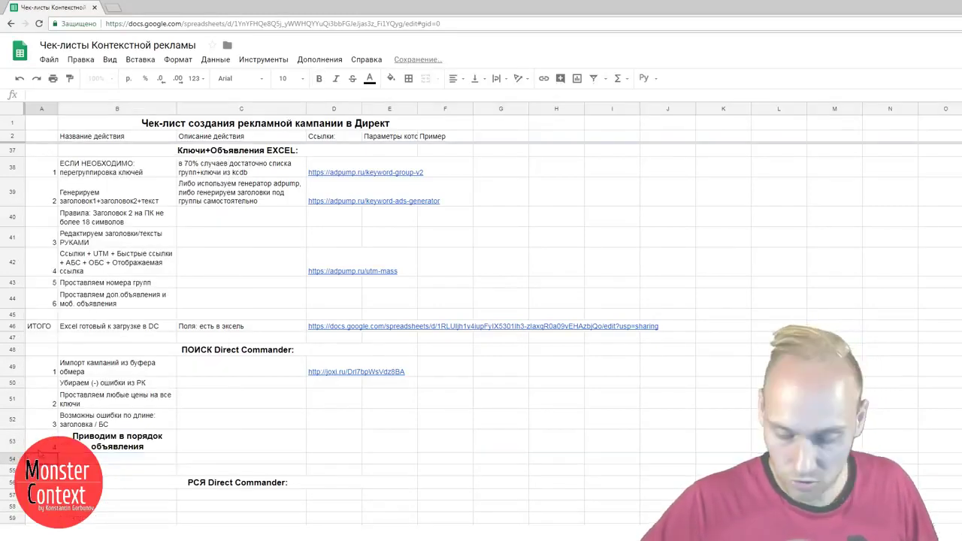
pyautogui.press('Right')
pyautogui.write('Дро')
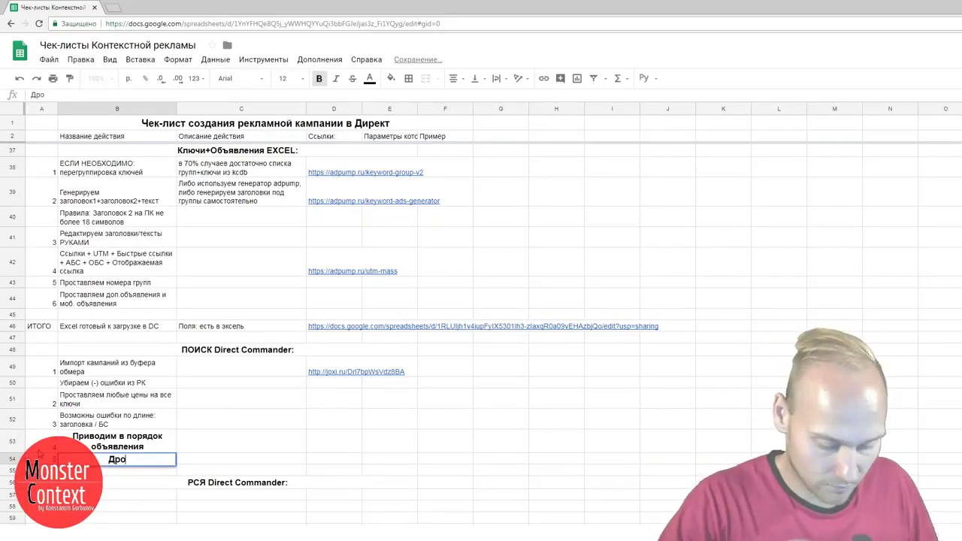
pyautogui.write('бим')
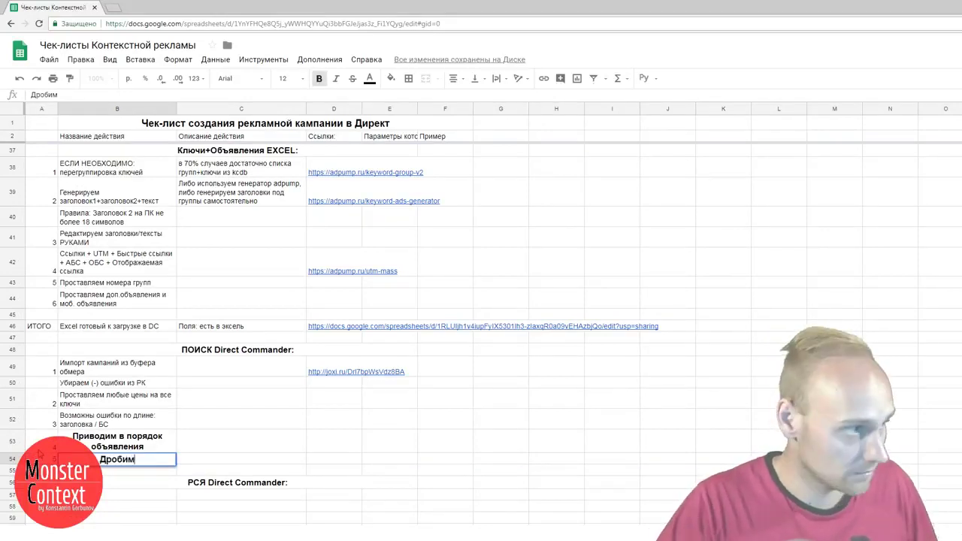
pyautogui.press('BackSpace')
pyautogui.press('BackSpace')
pyautogui.press('BackSpace')
pyautogui.press('BackSpace')
pyautogui.press('BackSpace')
pyautogui.press('BackSpace')
pyautogui.write('ЕСЛИ НЕОБ')
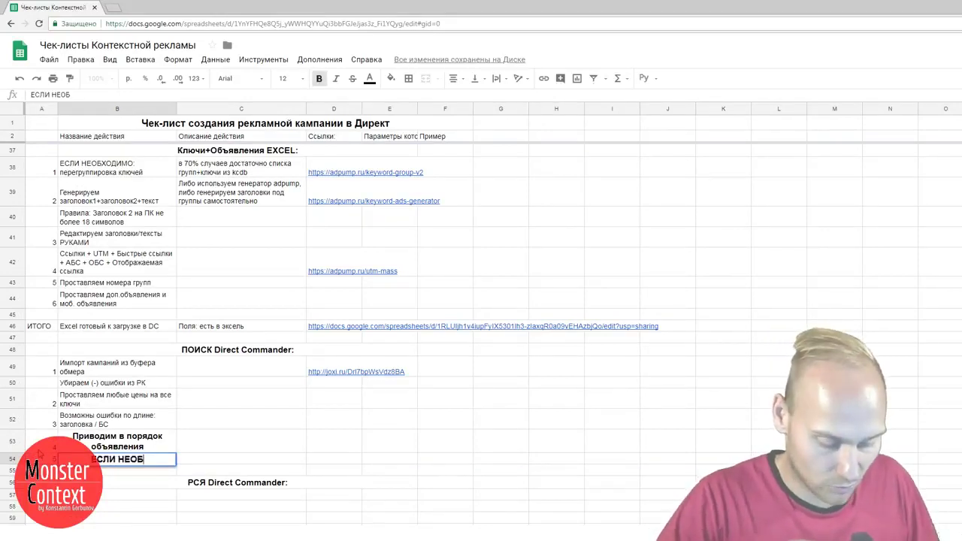
pyautogui.write('ХОДИМО - д')
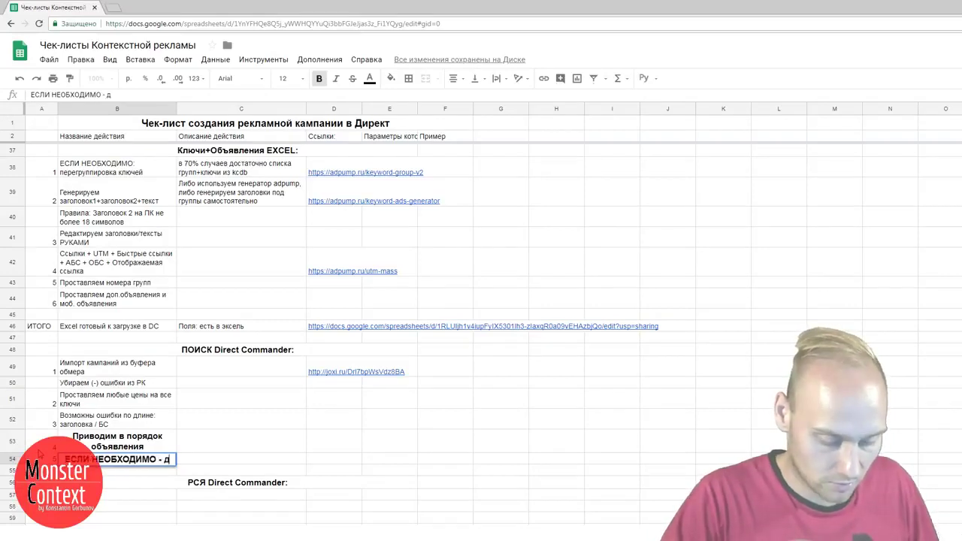
pyautogui.write('робим')
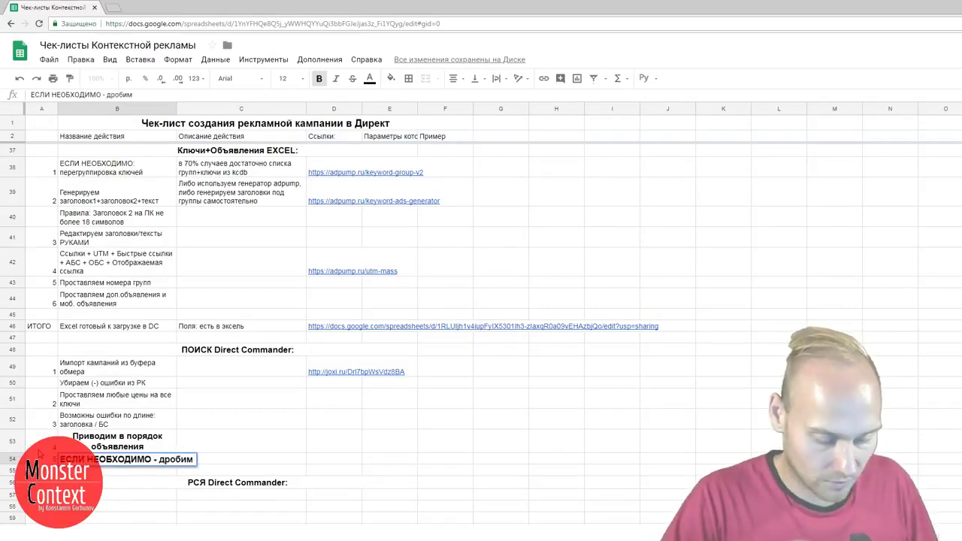
pyautogui.write(' группы с')
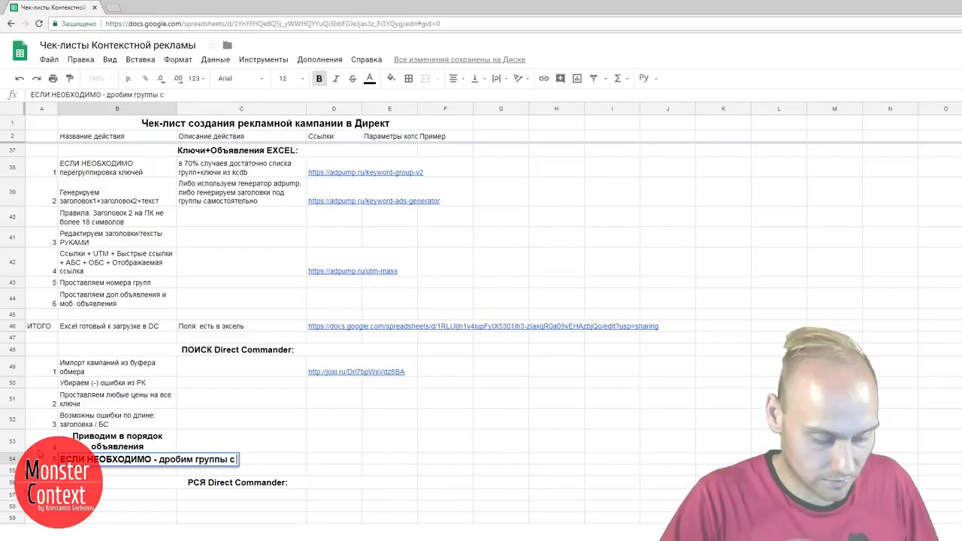
pyautogui.write(' 200+ клю')
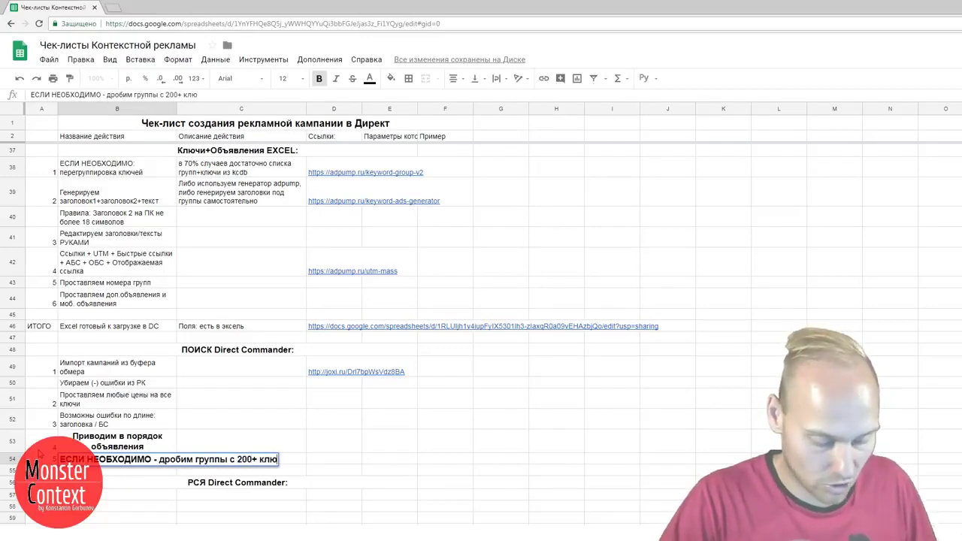
pyautogui.write('чей')
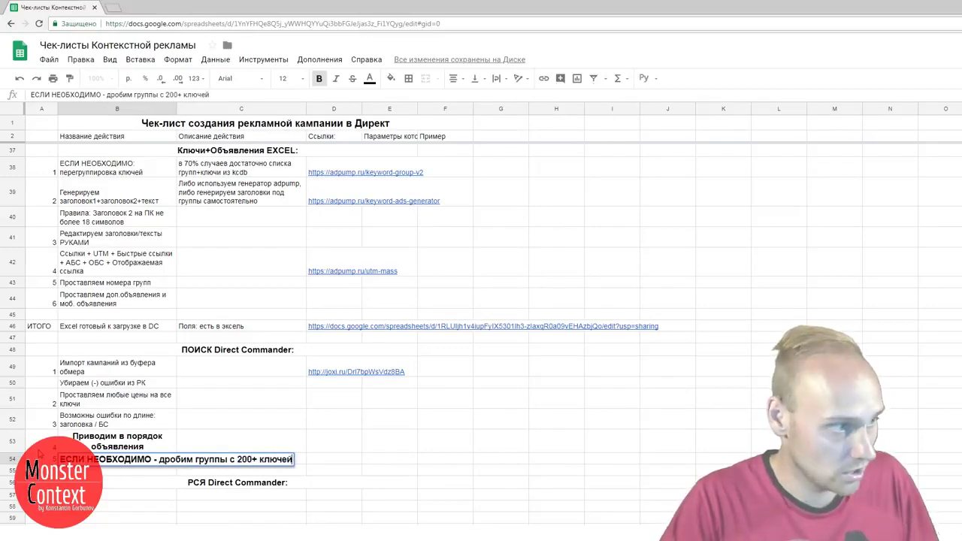
pyautogui.write(' на 2 и более')
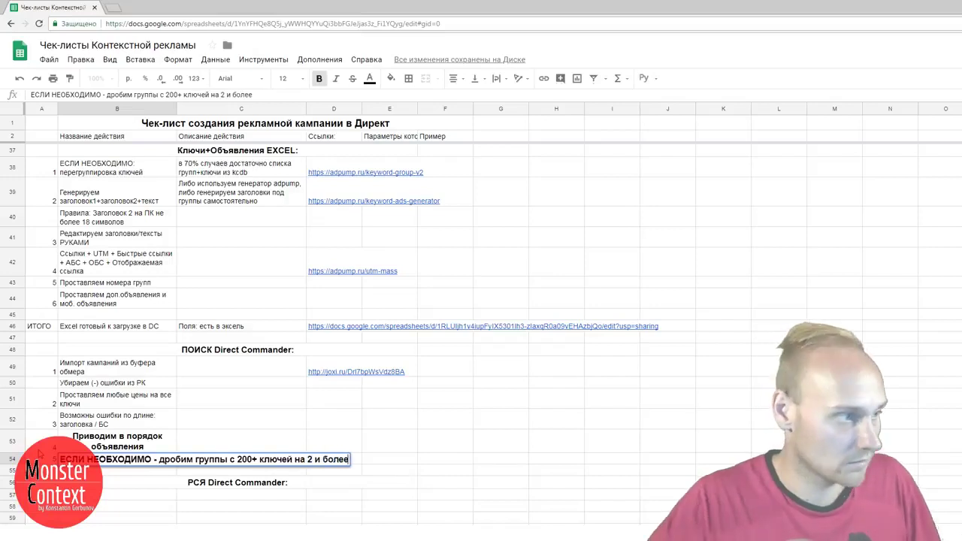
pyautogui.press('Return')
# Step: Paint B52's plain formatting onto B53 and B54
pyautogui.click(95, 423)
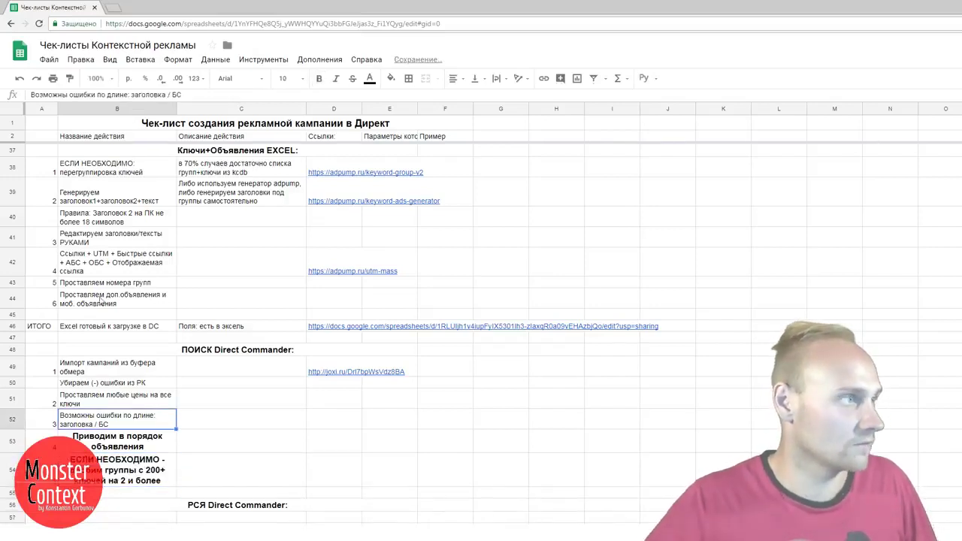
pyautogui.click(69, 79)
pyautogui.moveTo(113, 440); pyautogui.dragTo(151, 470)
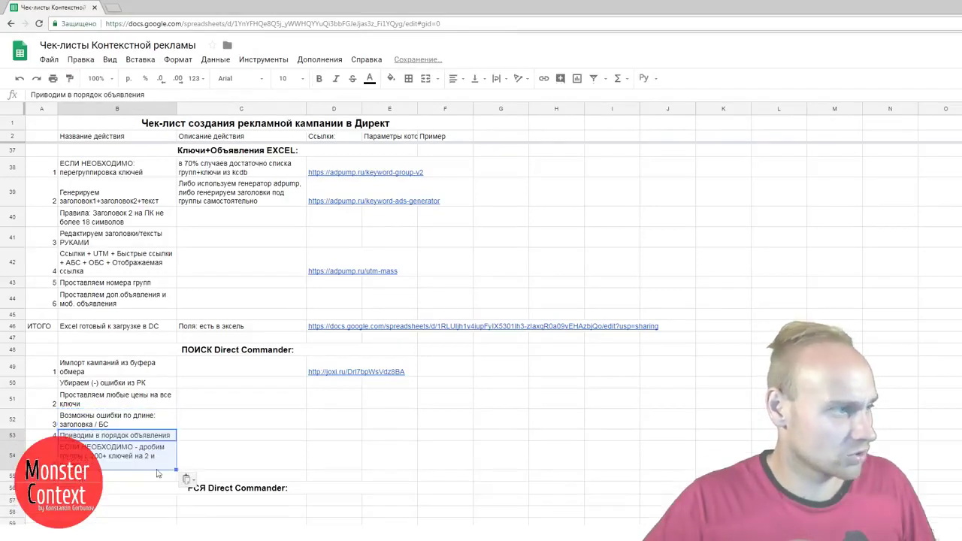
pyautogui.click(192, 459)
pyautogui.click(137, 449)
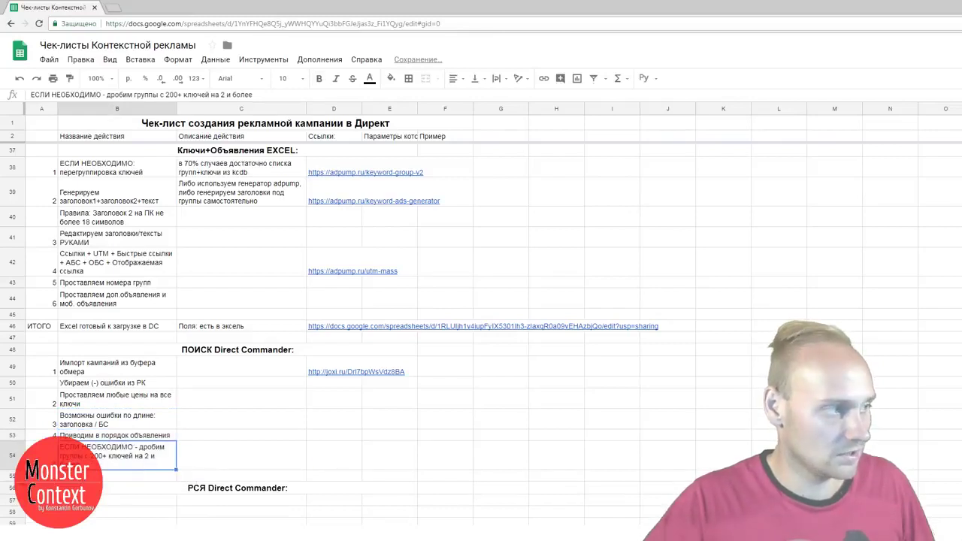
# Step: Insert two blank rows above the РСЯ Direct Commander heading
pyautogui.rightClick(15, 475)
pyautogui.click(92, 253)
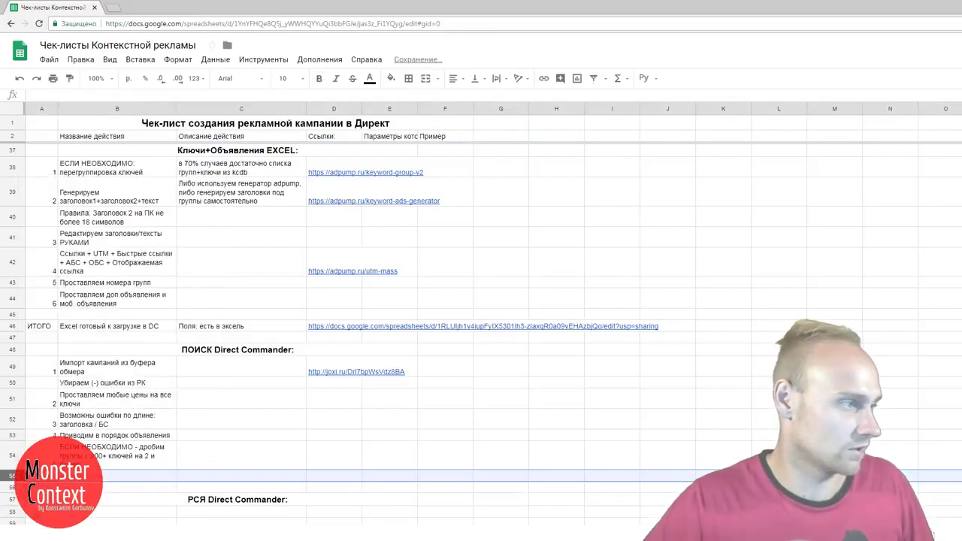
pyautogui.rightClick(15, 475)
pyautogui.click(108, 254)
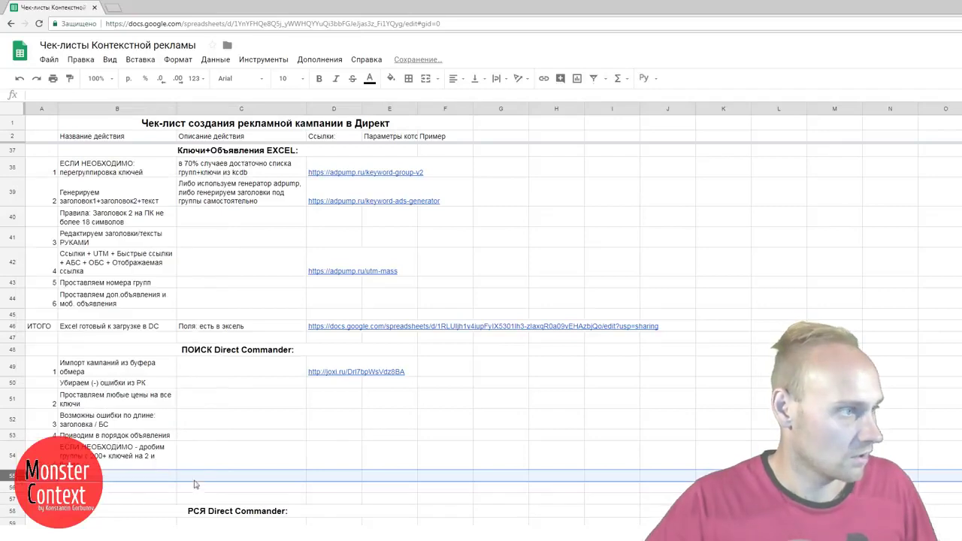
pyautogui.click(189, 457)
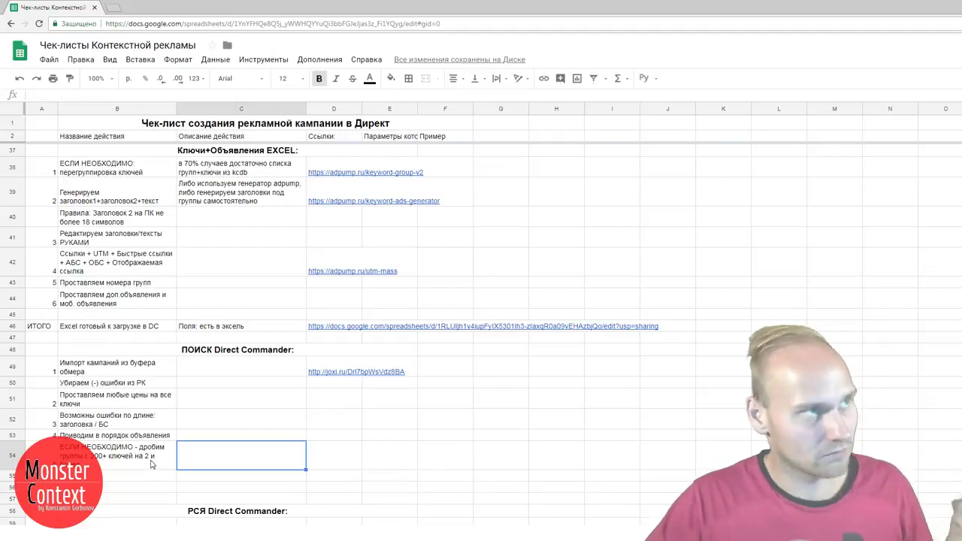
pyautogui.click(150, 466)
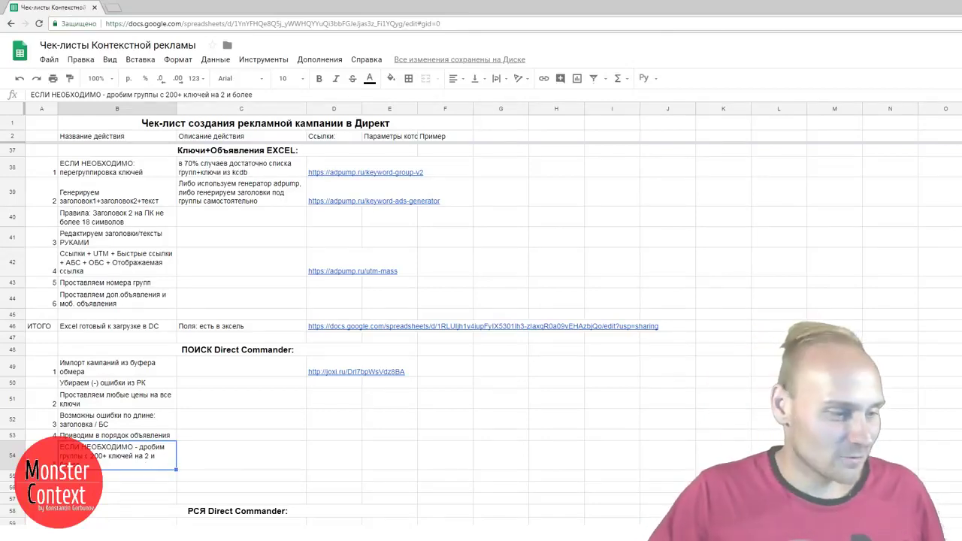
# Step: Bring the new Commander window with the INSTAGRAM Поиск draft forward, then reposition and enlarge it
pyautogui.hotkey('alt', 'Tab')
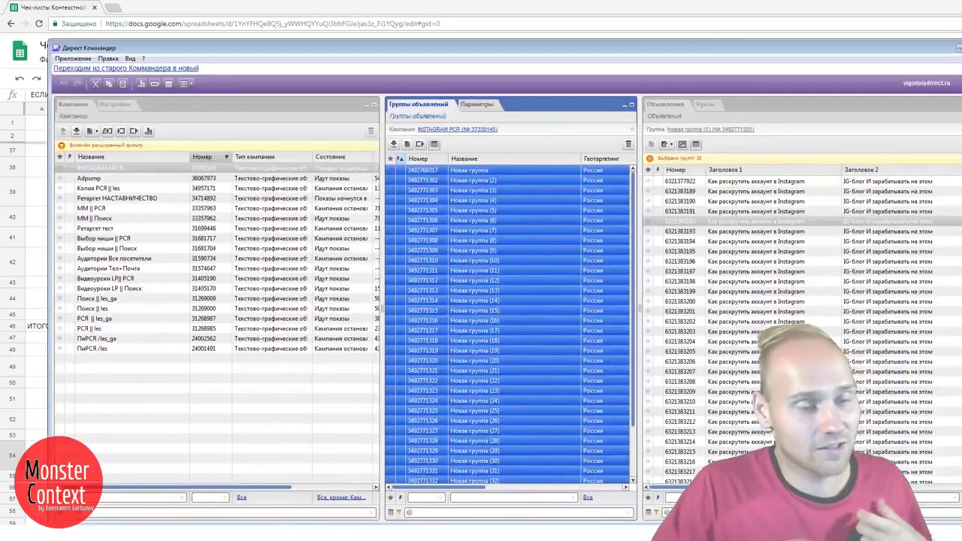
pyautogui.doubleClick(654, 52)
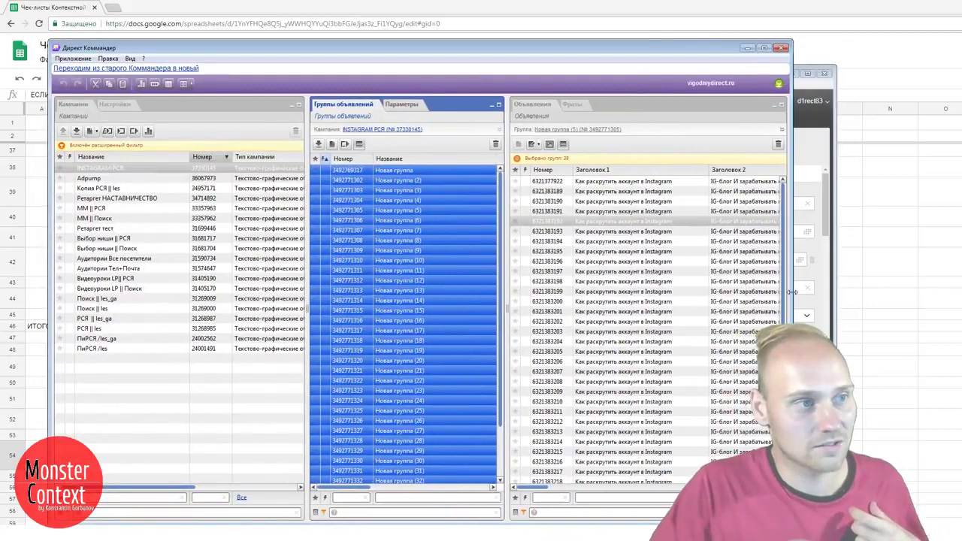
pyautogui.moveTo(653, 52); pyautogui.dragTo(653, 30)
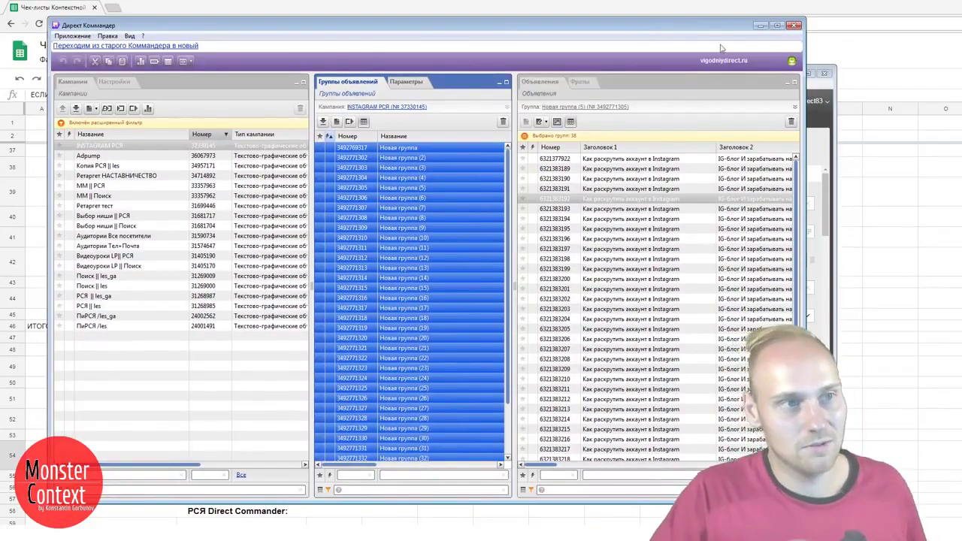
pyautogui.click(832, 130)
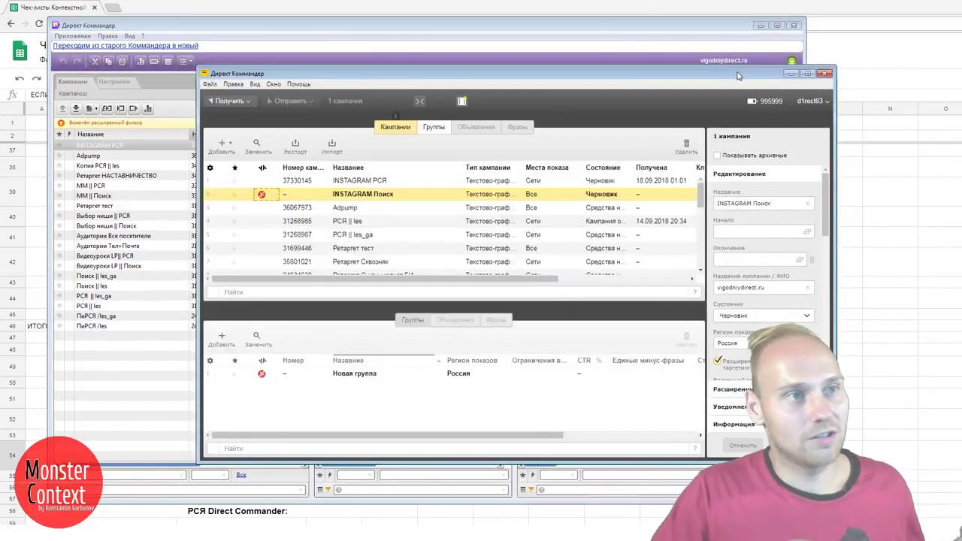
pyautogui.moveTo(741, 73); pyautogui.dragTo(702, 63)
pyautogui.moveTo(791, 451); pyautogui.dragTo(821, 472)
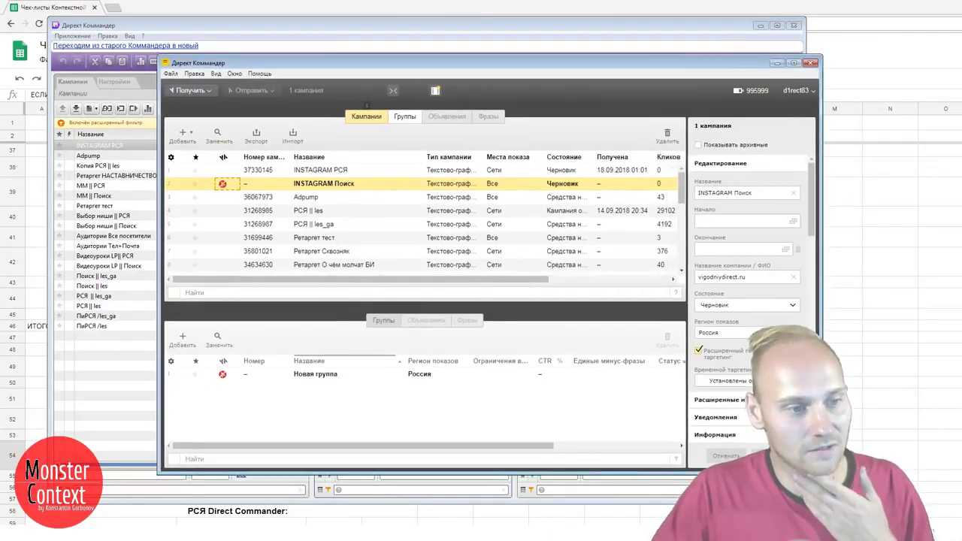
pyautogui.moveTo(658, 72); pyautogui.dragTo(636, 65)
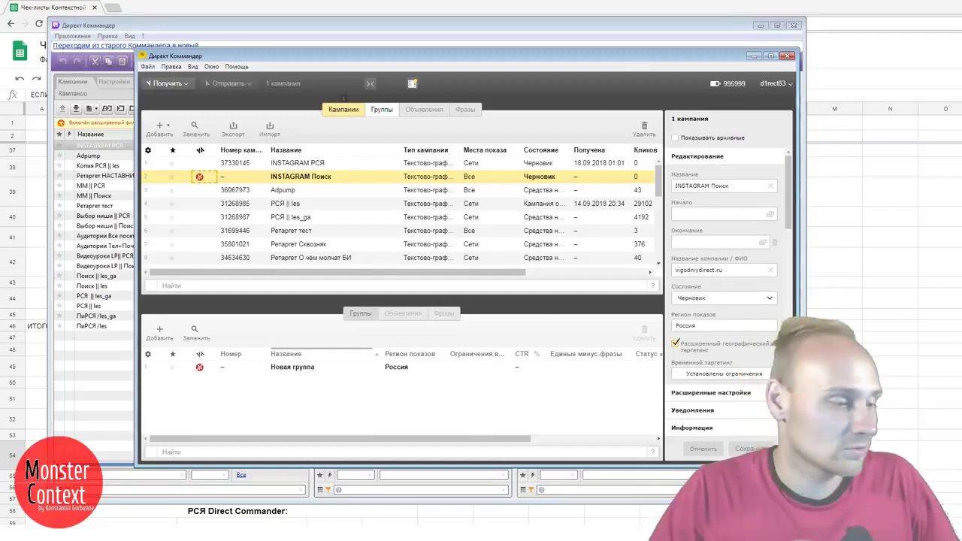
# Step: Rearrange the AdWords Editor window and view the ads of the тарифы с интернетом campaigns
pyautogui.hotkey('alt', 'Tab')
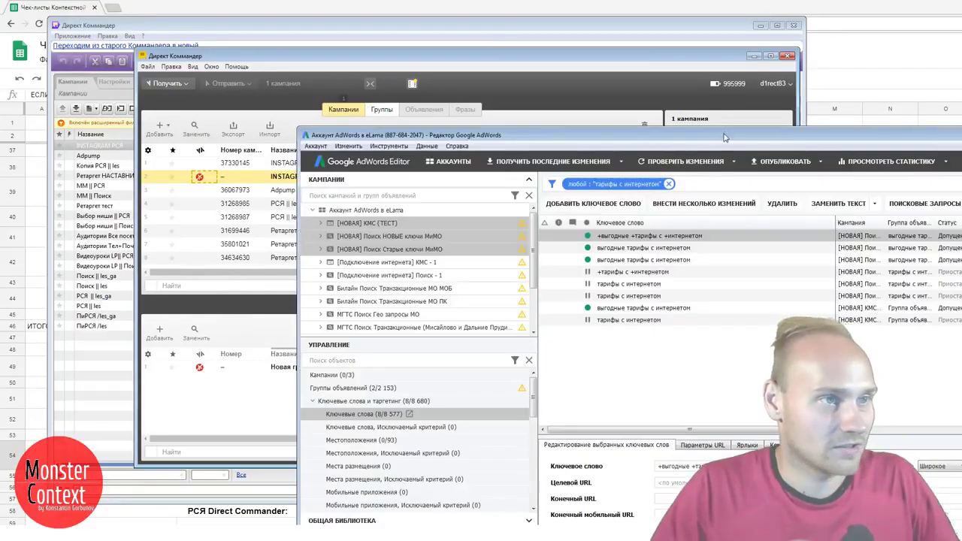
pyautogui.moveTo(725, 107); pyautogui.dragTo(447, 45)
pyautogui.moveTo(944, 184); pyautogui.dragTo(899, 179)
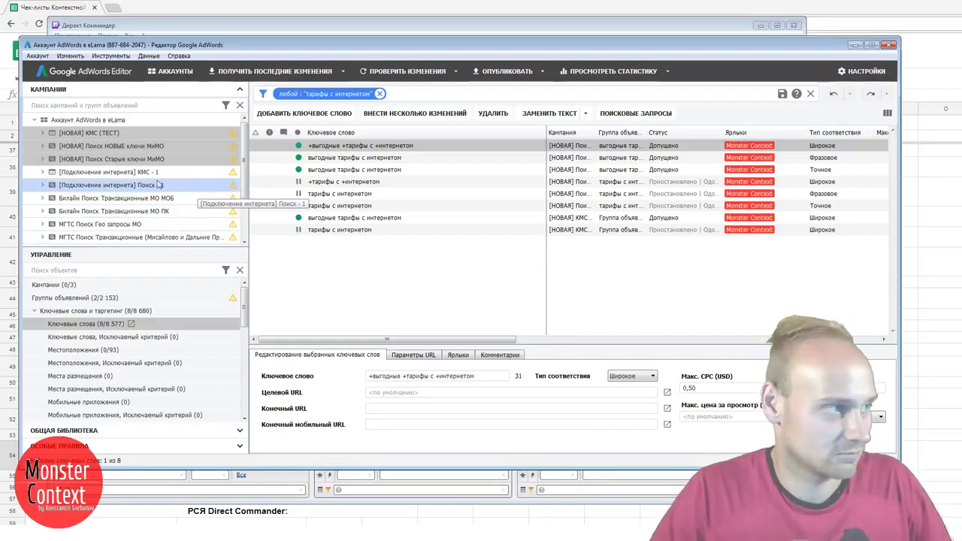
pyautogui.click(35, 310)
pyautogui.click(54, 323)
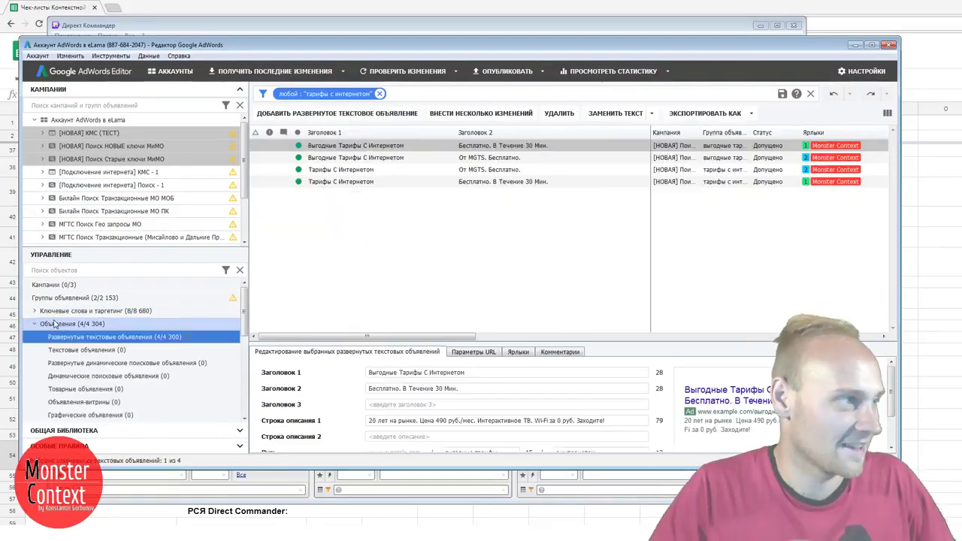
# Step: Review the eight тарифы с интернетом keywords, then bring Direct Commander back in front
pyautogui.click(58, 312)
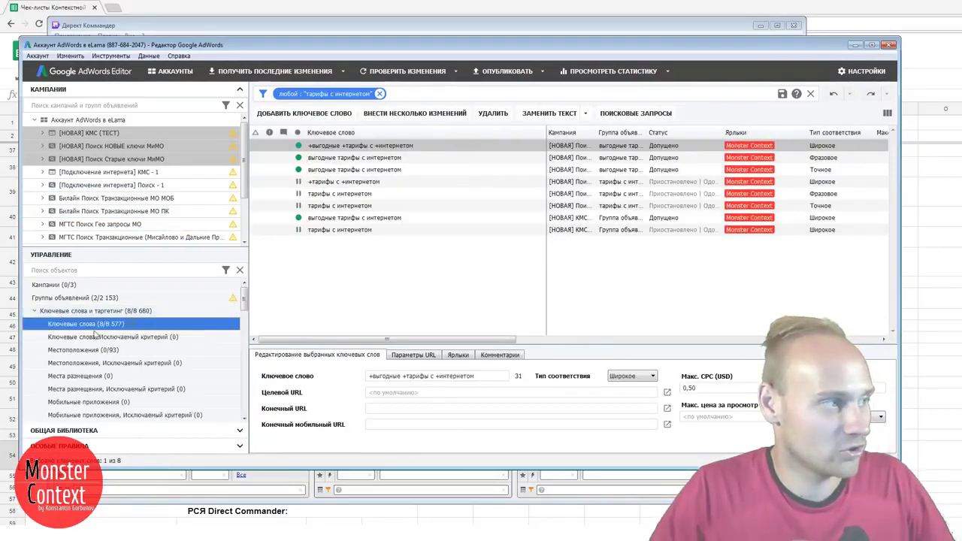
pyautogui.scroll(-3, 101, 346)
pyautogui.scroll(3, 104, 348)
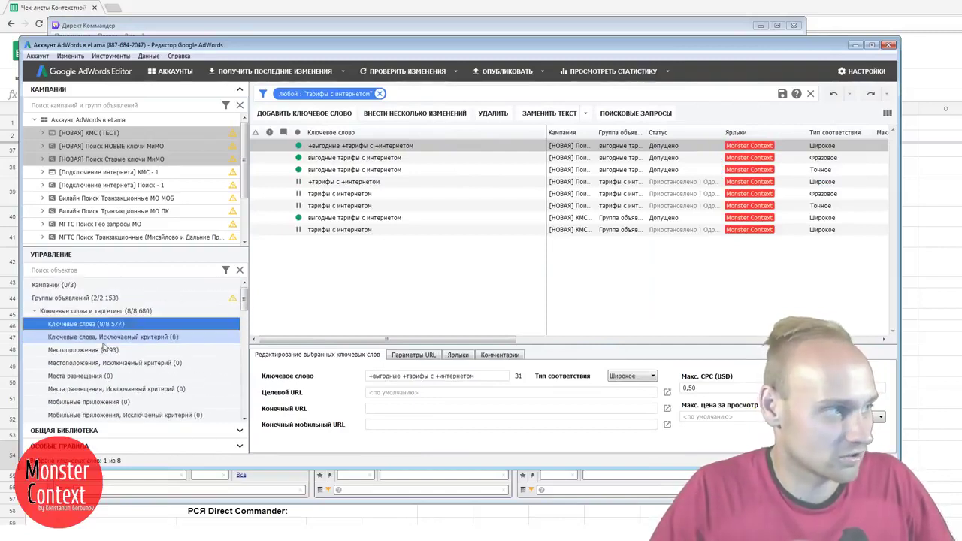
pyautogui.click(340, 34)
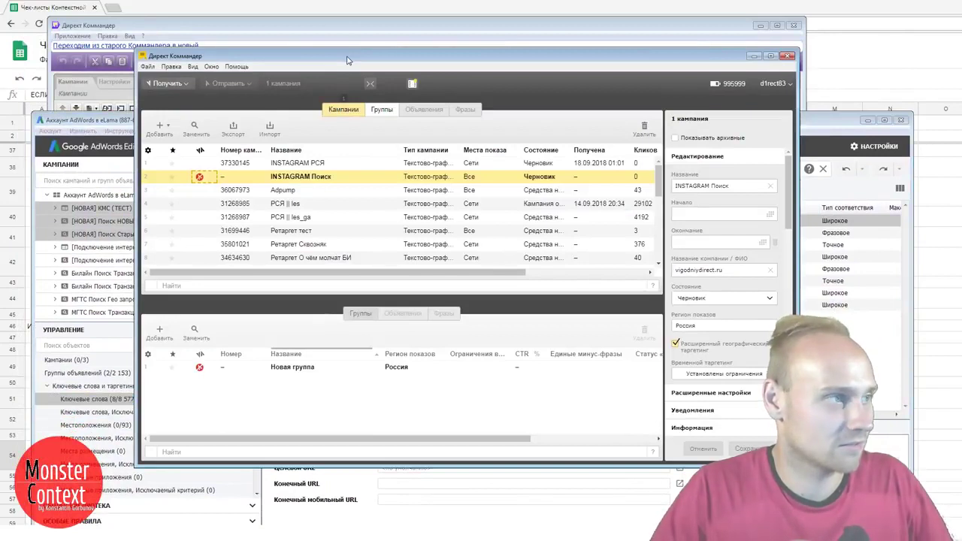
pyautogui.click(378, 9)
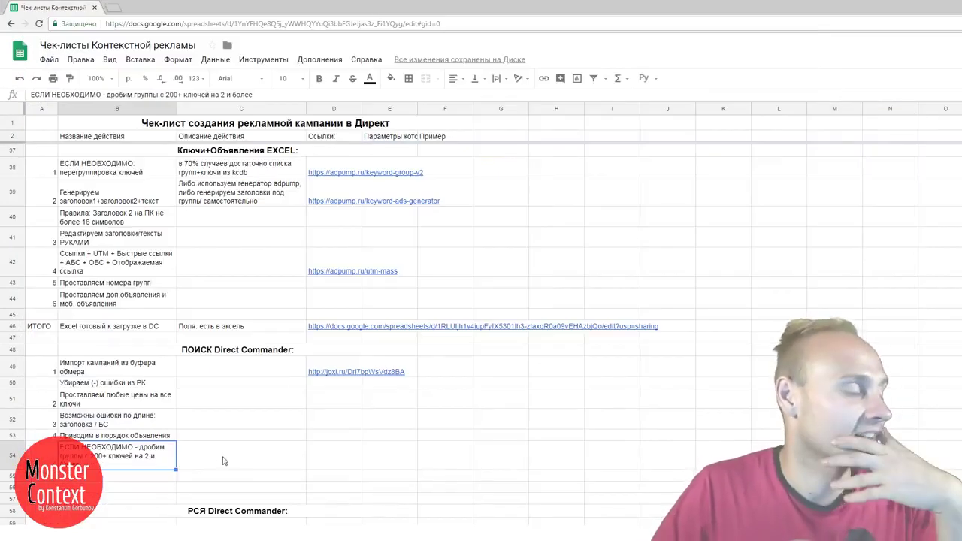
# Step: Show INSTAGRAM РСЯ's Параметры alongside its group's Фразы in the old Commander window
pyautogui.hotkey('alt', 'Tab')
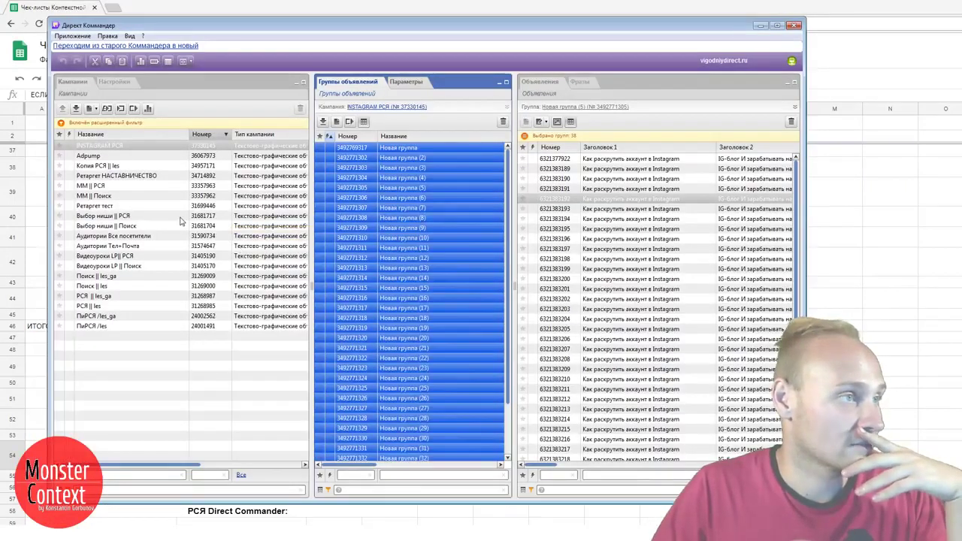
pyautogui.click(404, 83)
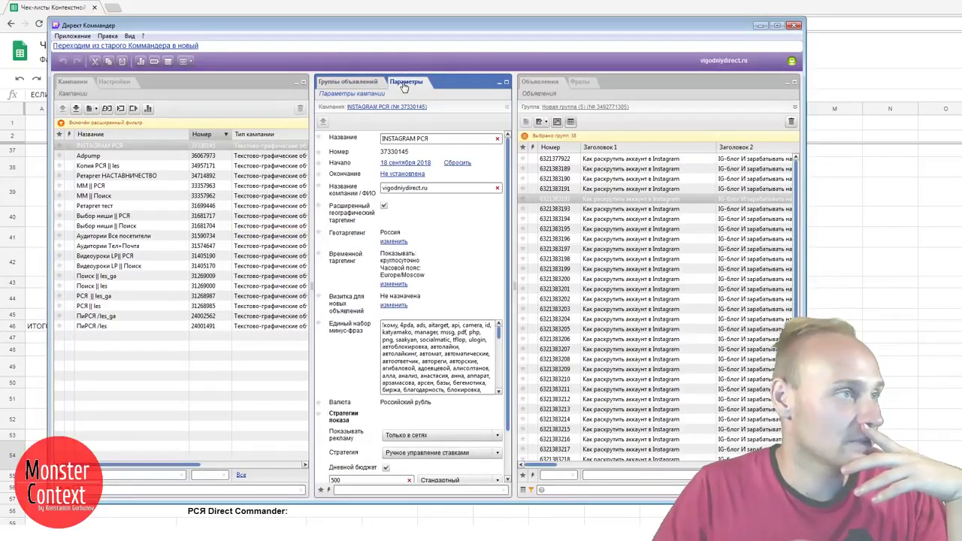
pyautogui.click(579, 82)
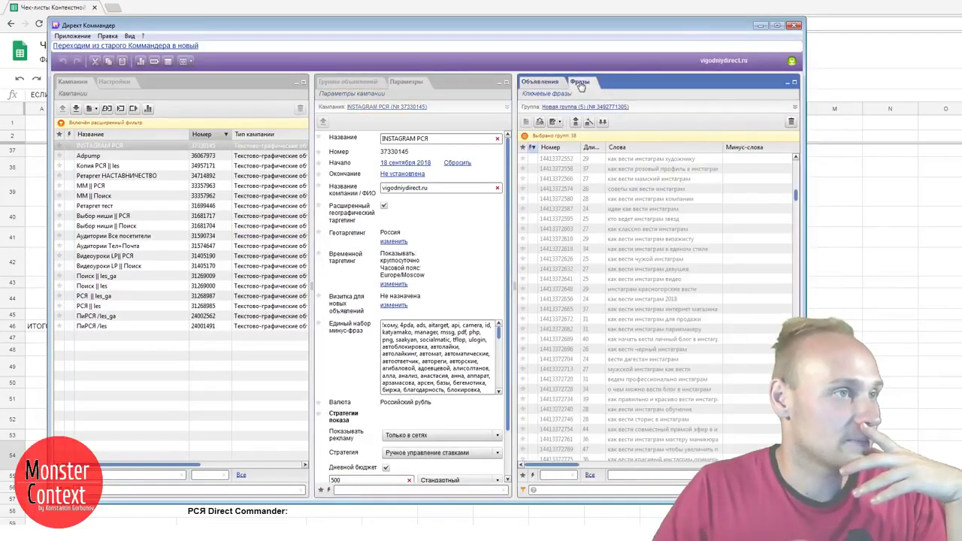
pyautogui.click(842, 4)
# Step: Enter 'Добавить визитку на все объявления' in B55 and 'Добавить уточнения на все объявления' in B56
pyautogui.click(117, 476)
pyautogui.write('До')
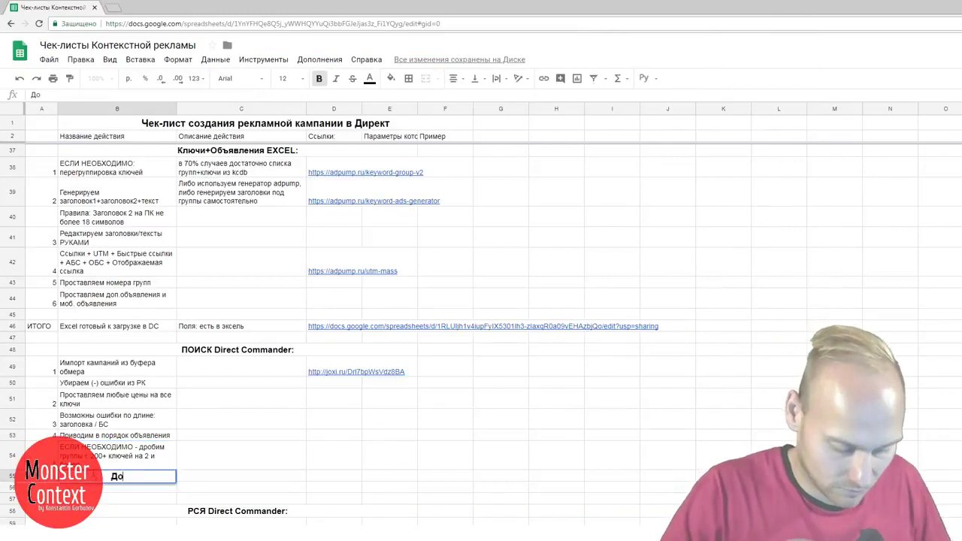
pyautogui.write('бавить визитку')
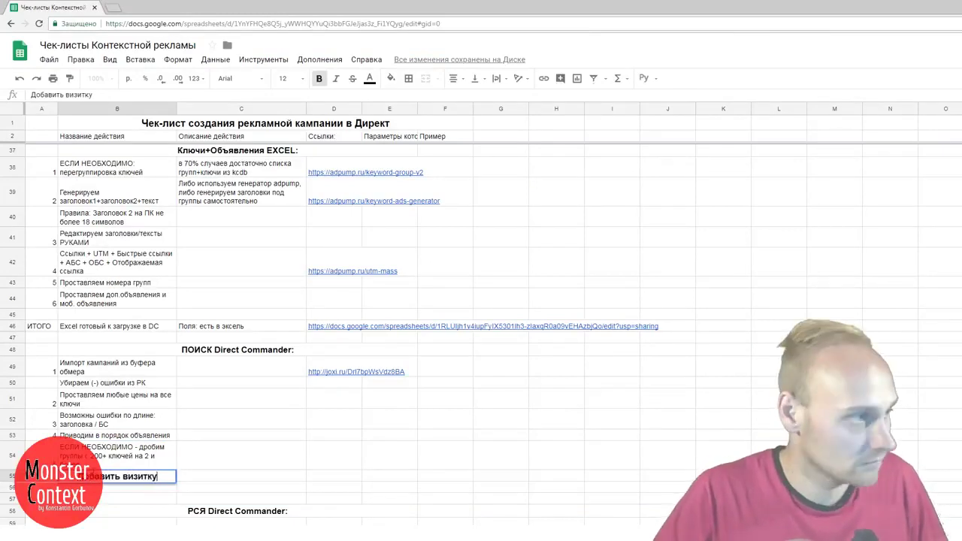
pyautogui.write(' на все ')
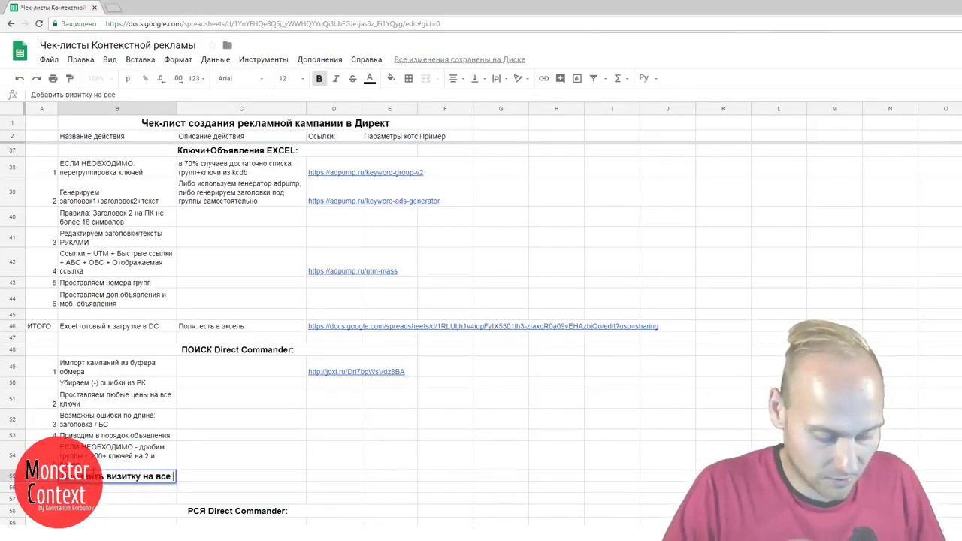
pyautogui.write('объявлени')
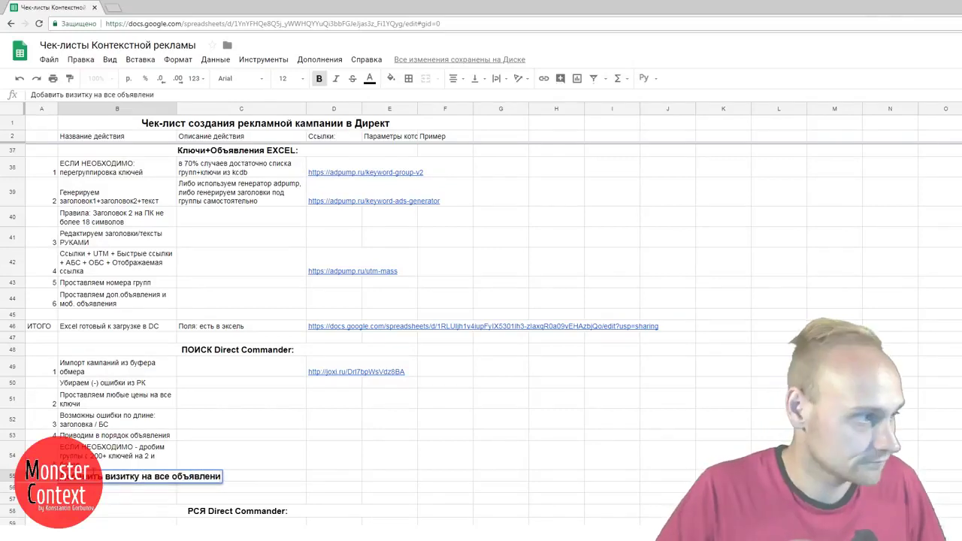
pyautogui.write('я')
pyautogui.press('Return')
pyautogui.write('Добавить визитку на все объявления')
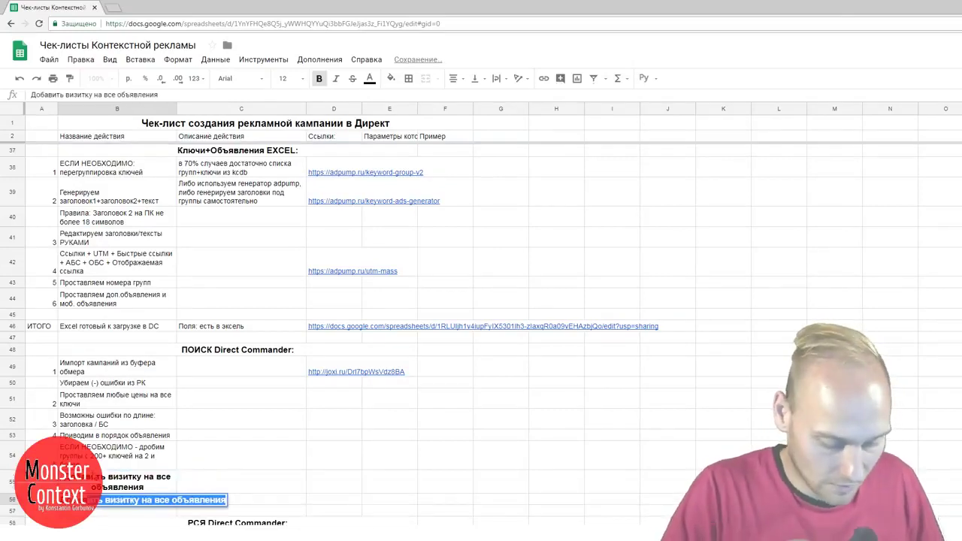
pyautogui.press('BackSpace')
pyautogui.write('уточнения')
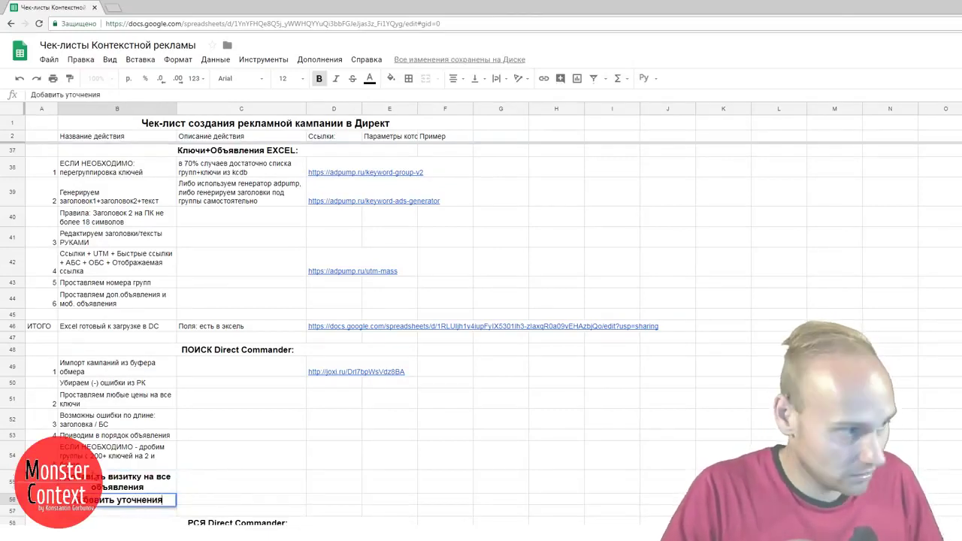
pyautogui.write(' на все об')
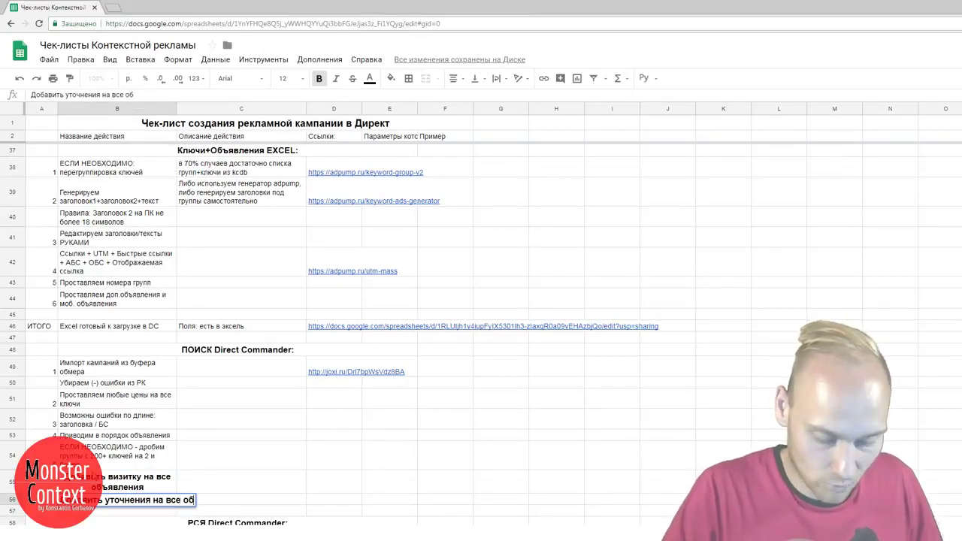
pyautogui.write('ъявления')
pyautogui.press('Return')
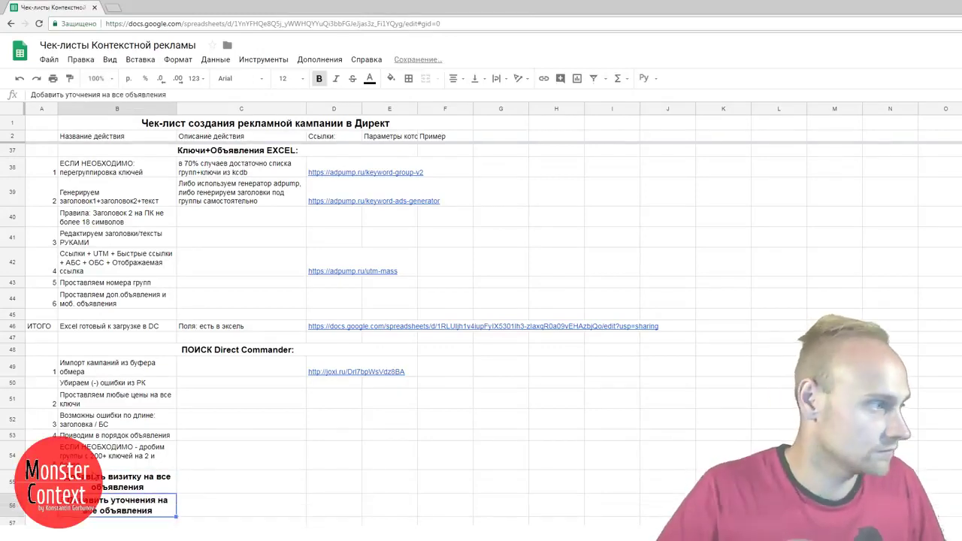
# Step: Paint B54's plain formatting onto B55:B56
pyautogui.click(42, 435)
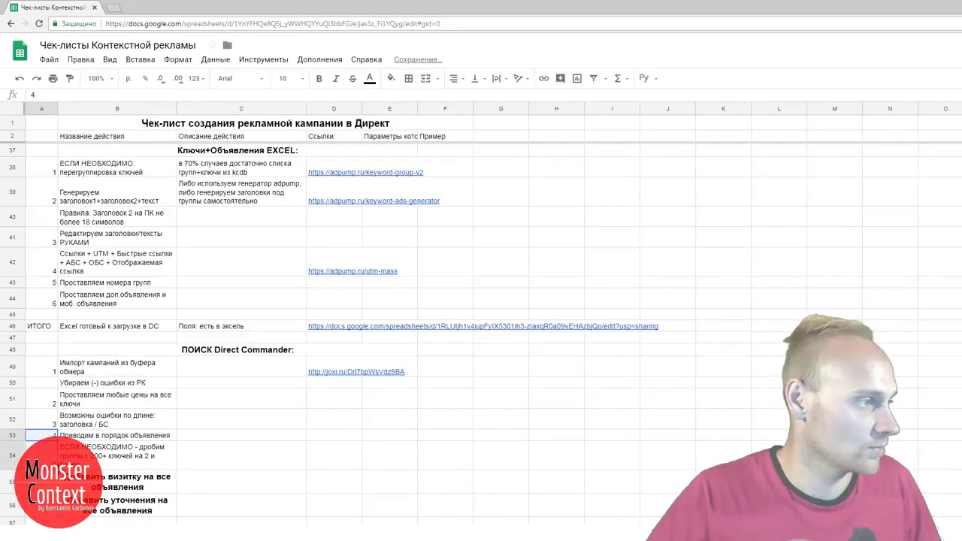
pyautogui.click(113, 451)
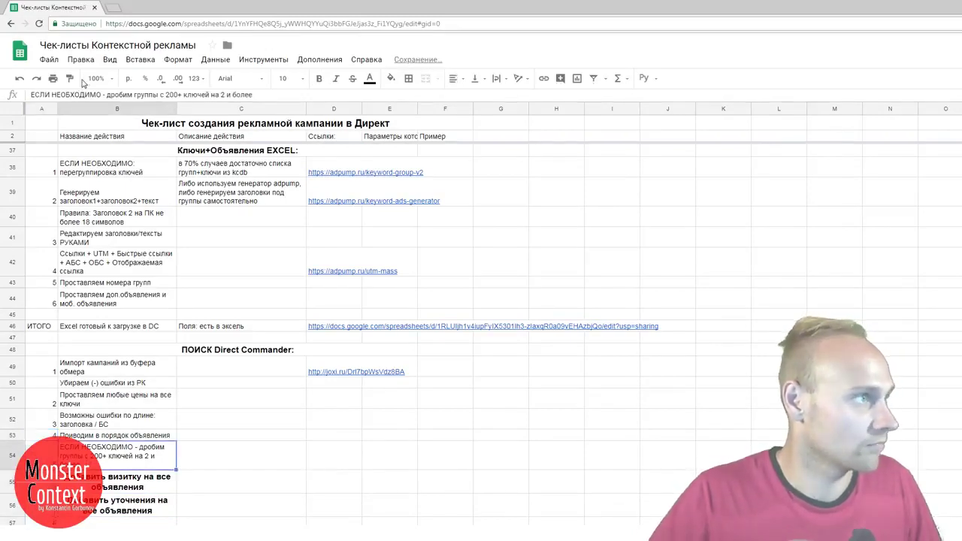
pyautogui.click(69, 78)
pyautogui.moveTo(113, 481); pyautogui.dragTo(104, 505)
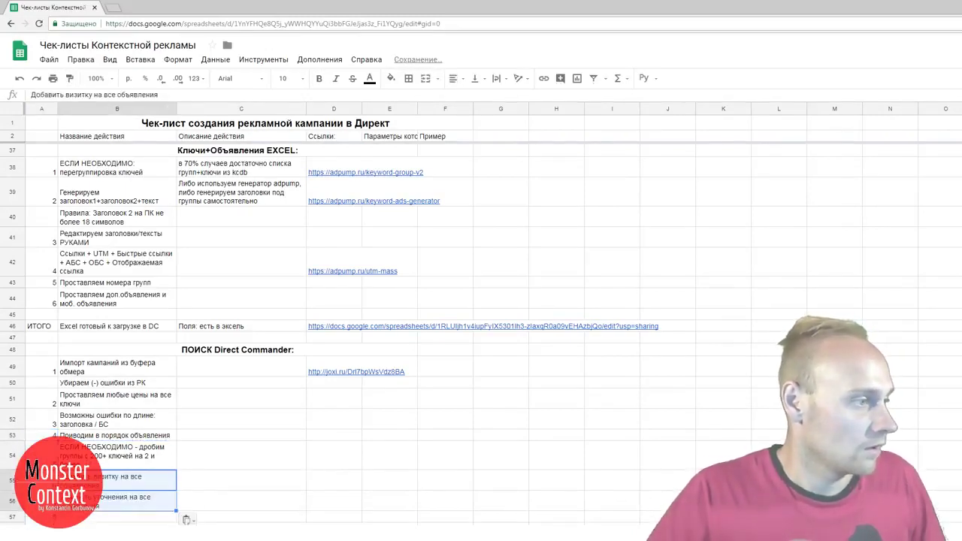
# Step: Insert empty rows below the Direct Commander steps, ready for B57
pyautogui.rightClick(12, 481)
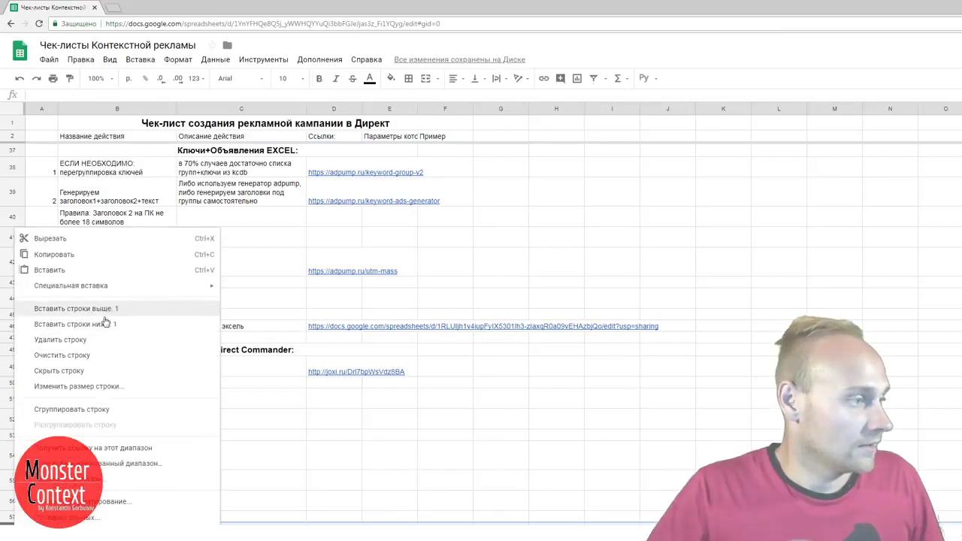
pyautogui.click(105, 323)
pyautogui.rightClick(12, 482)
pyautogui.click(75, 308)
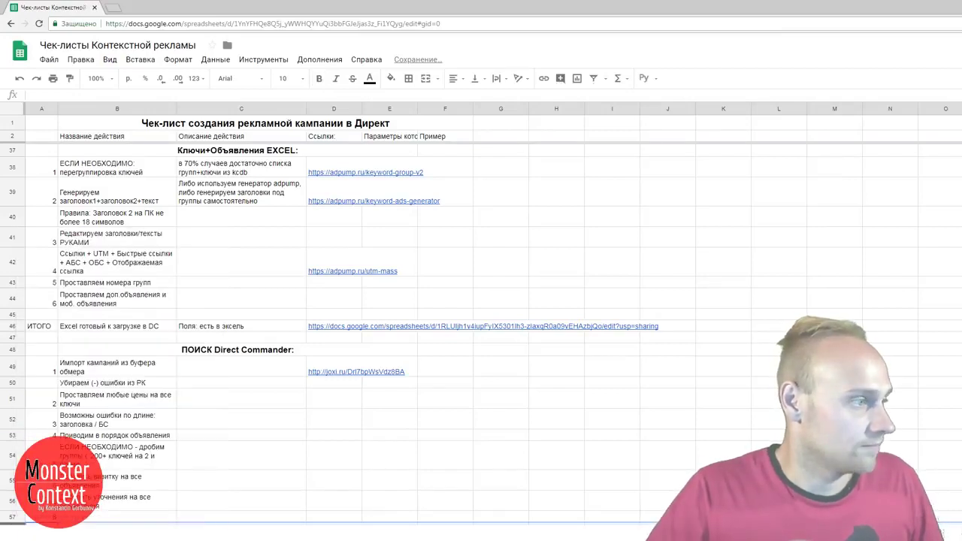
pyautogui.rightClick(12, 517)
pyautogui.click(75, 323)
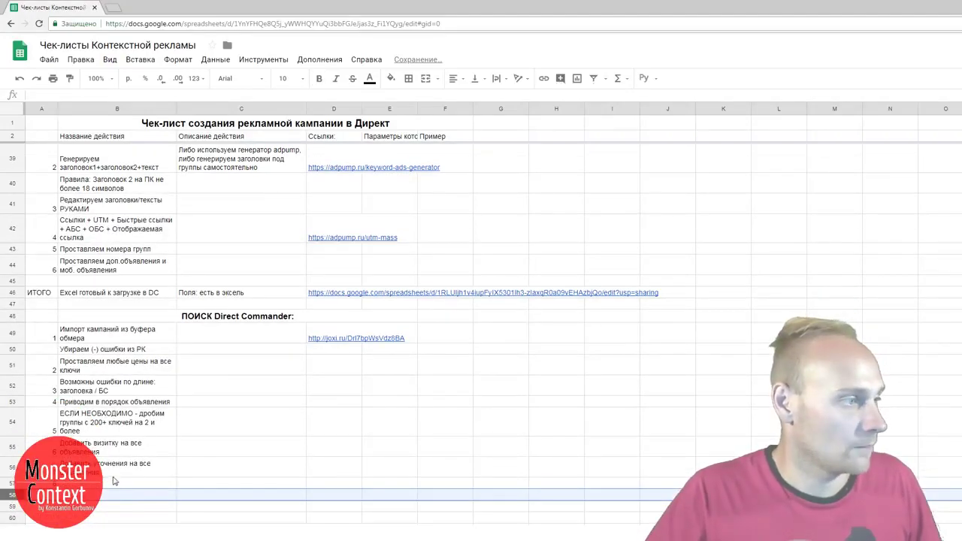
pyautogui.click(112, 485)
pyautogui.hotkey('alt', 'Tab')
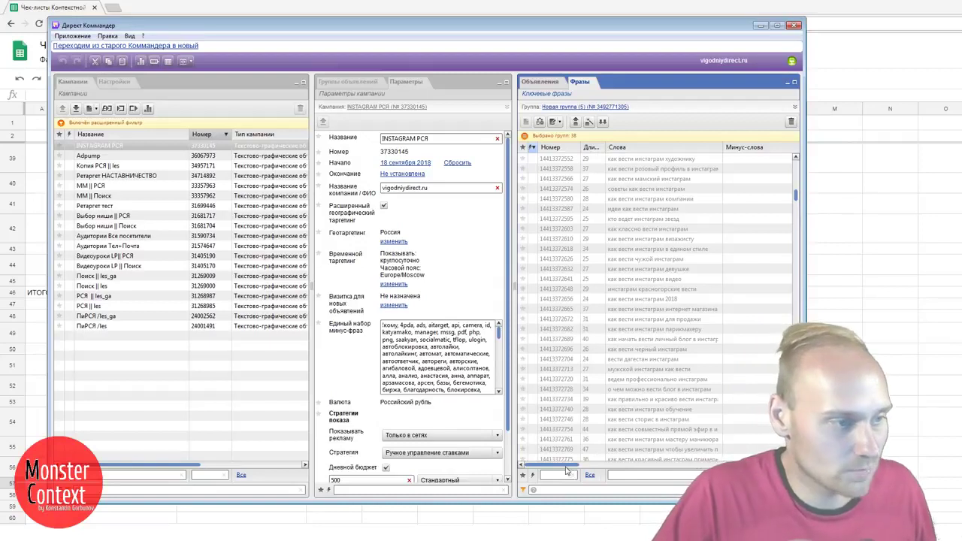
pyautogui.moveTo(810, 314); pyautogui.dragTo(857, 314)
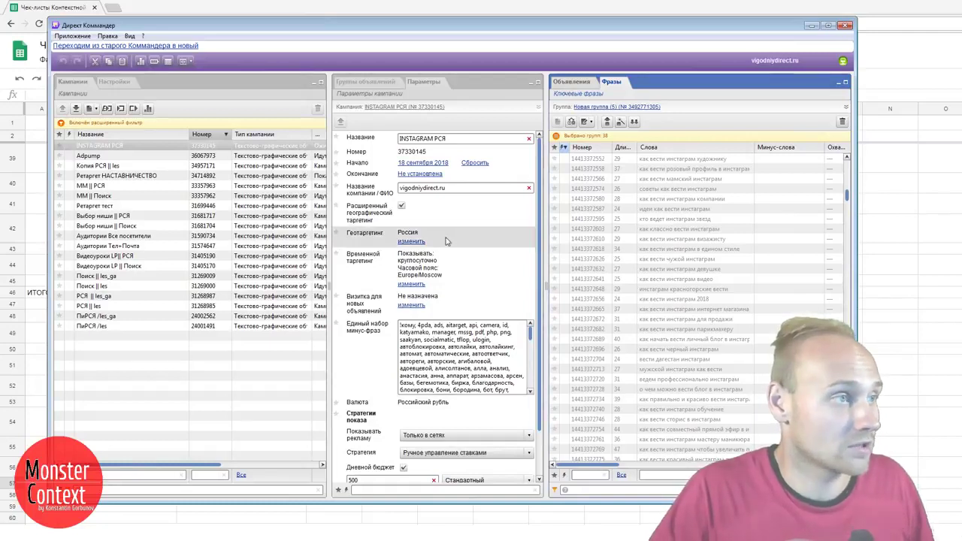
pyautogui.click(423, 82)
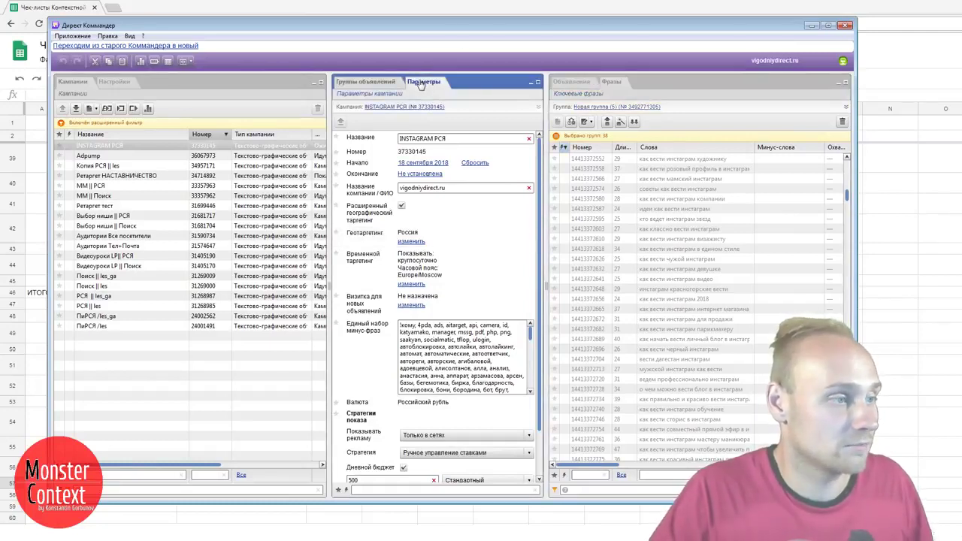
pyautogui.hotkey('alt', 'Tab')
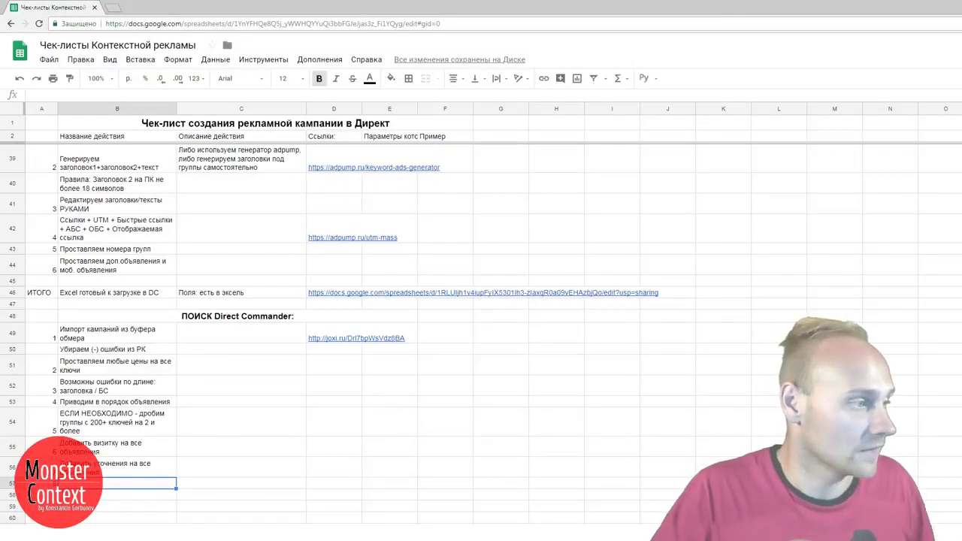
# Step: Enter the heading 'Параметры РК' in B57
pyautogui.click(41, 484)
pyautogui.press('Right')
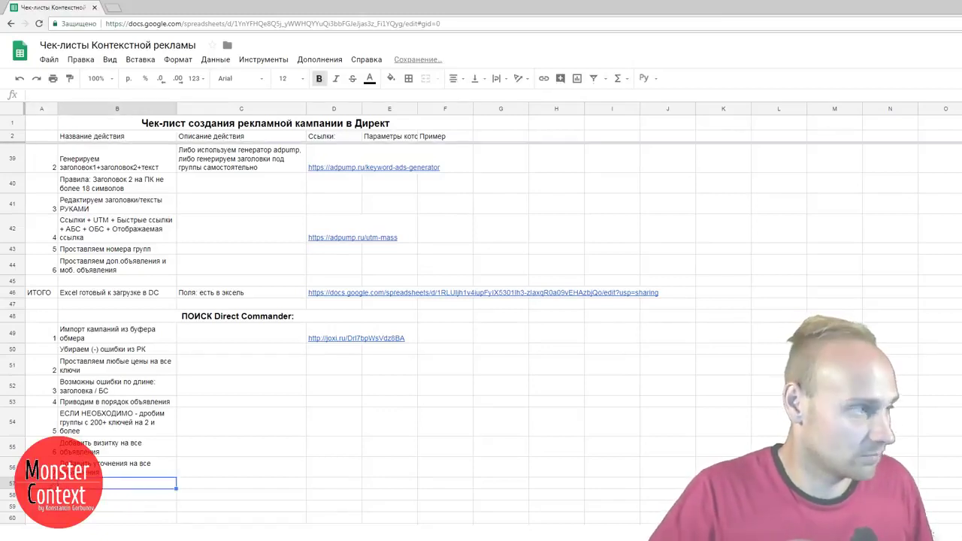
pyautogui.press('Left')
pyautogui.press('Right')
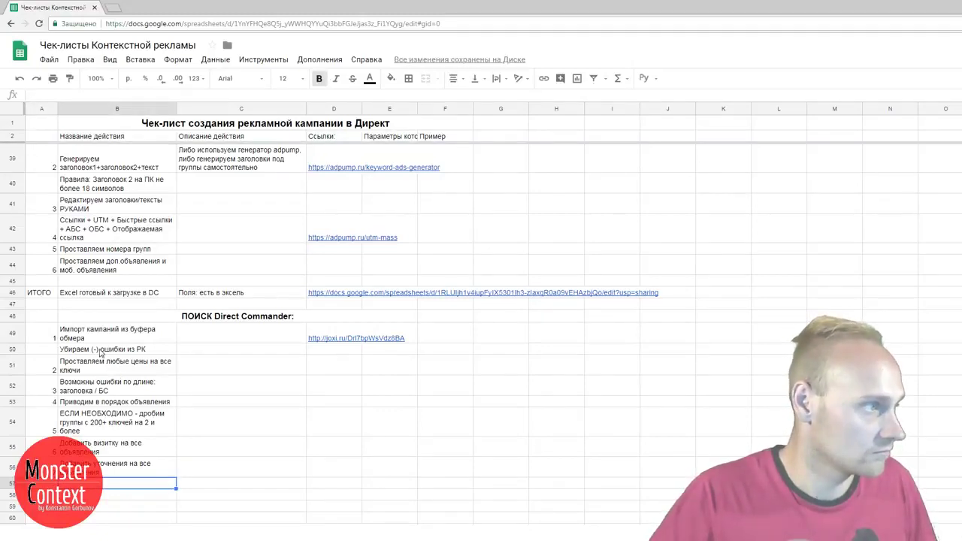
pyautogui.click(101, 351)
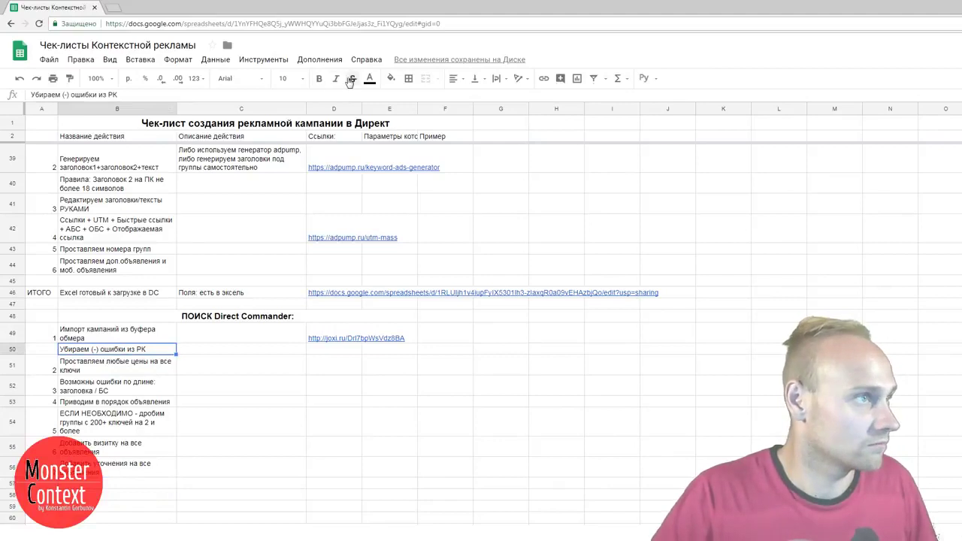
pyautogui.click(104, 485)
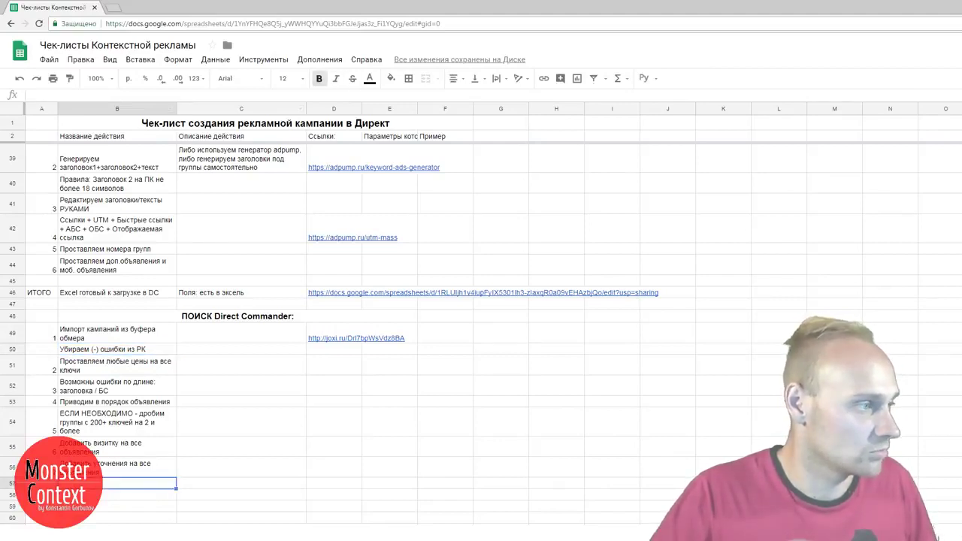
pyautogui.write('Парамет')
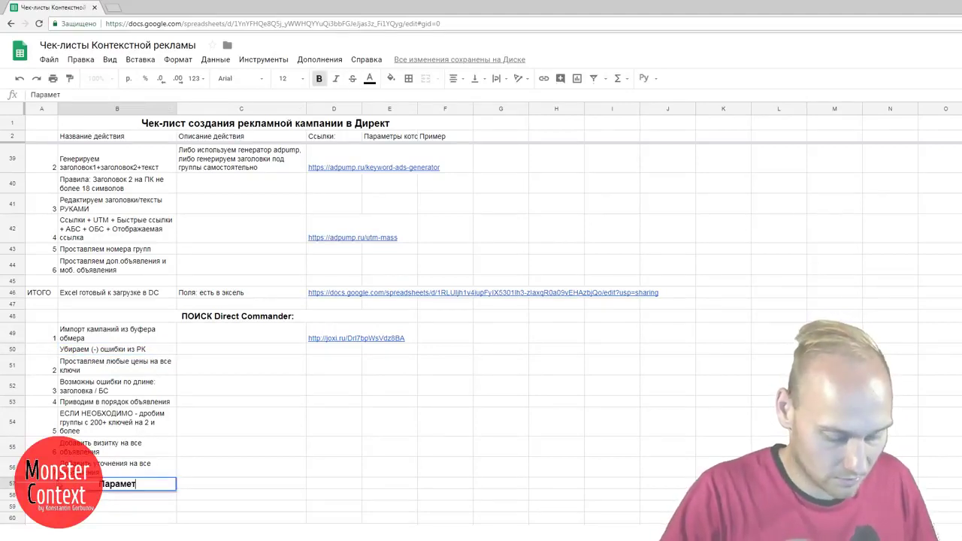
pyautogui.write('ры РК')
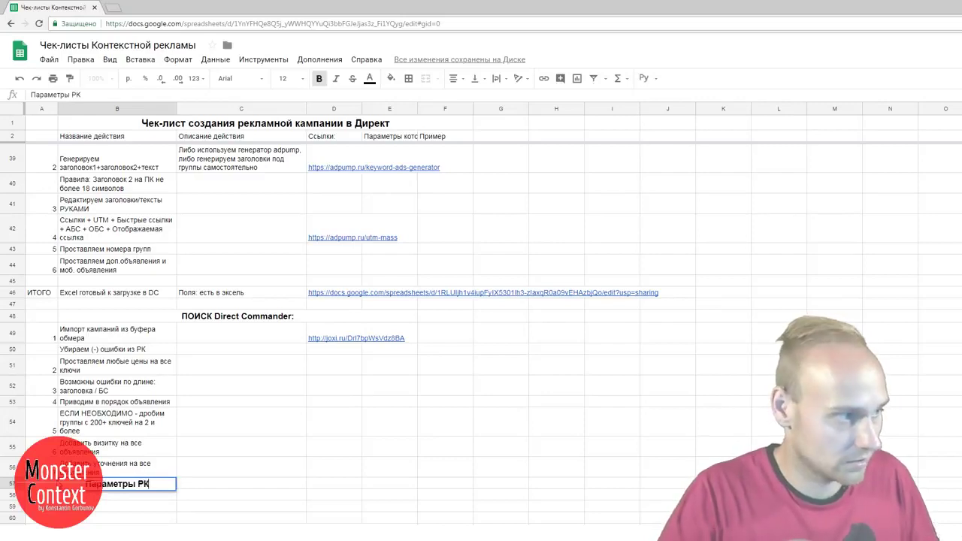
pyautogui.press('Return')
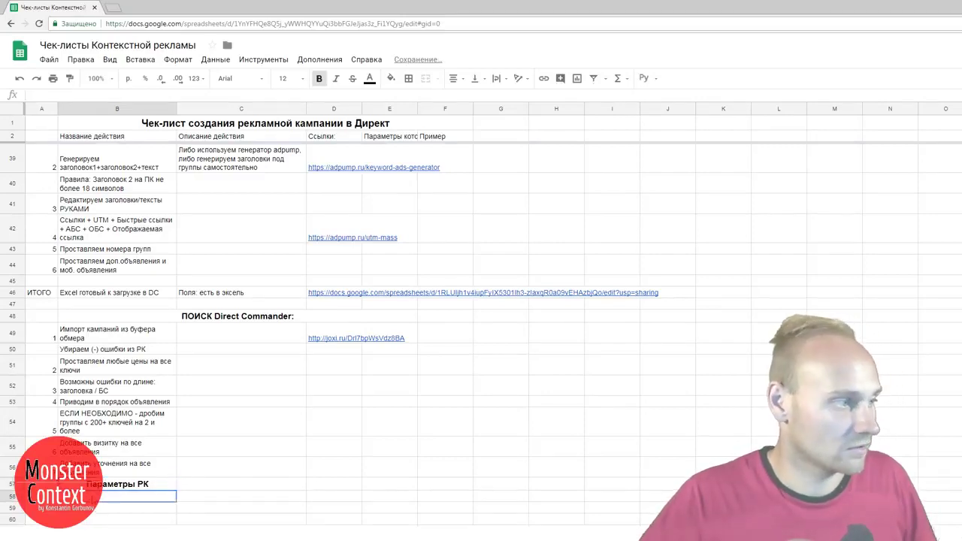
# Step: Add the naming line 'Название - Поиск / ... / регион' in B58
pyautogui.hotkey('alt', 'Tab')
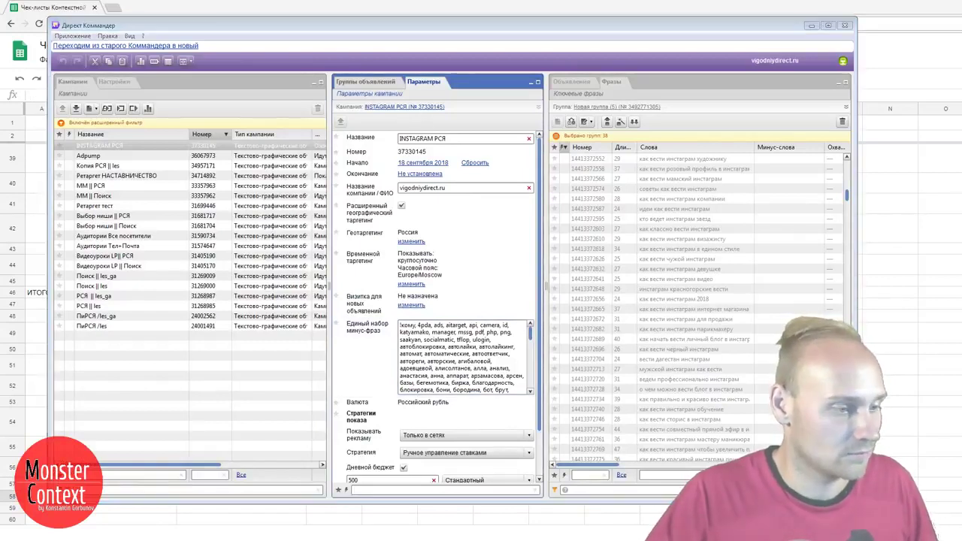
pyautogui.hotkey('alt', 'Tab')
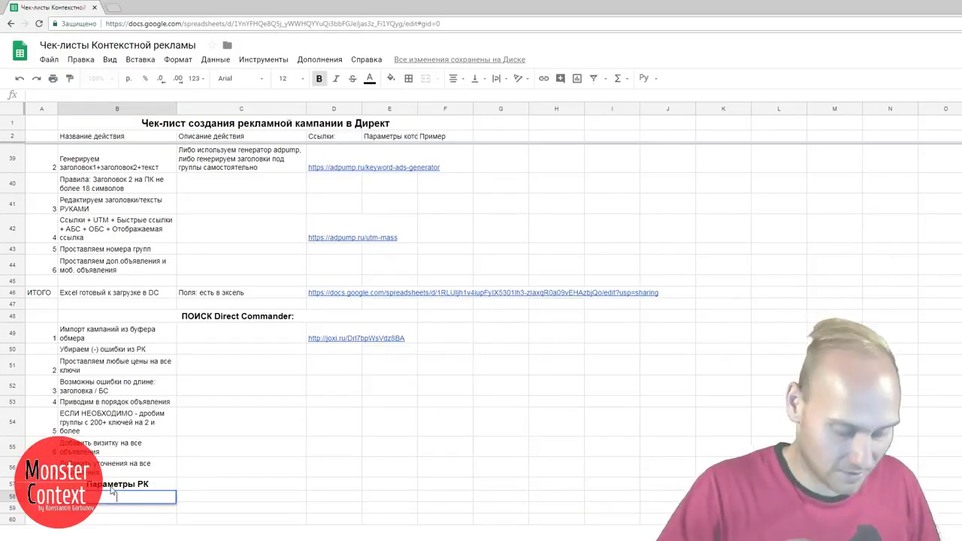
pyautogui.write('Название ')
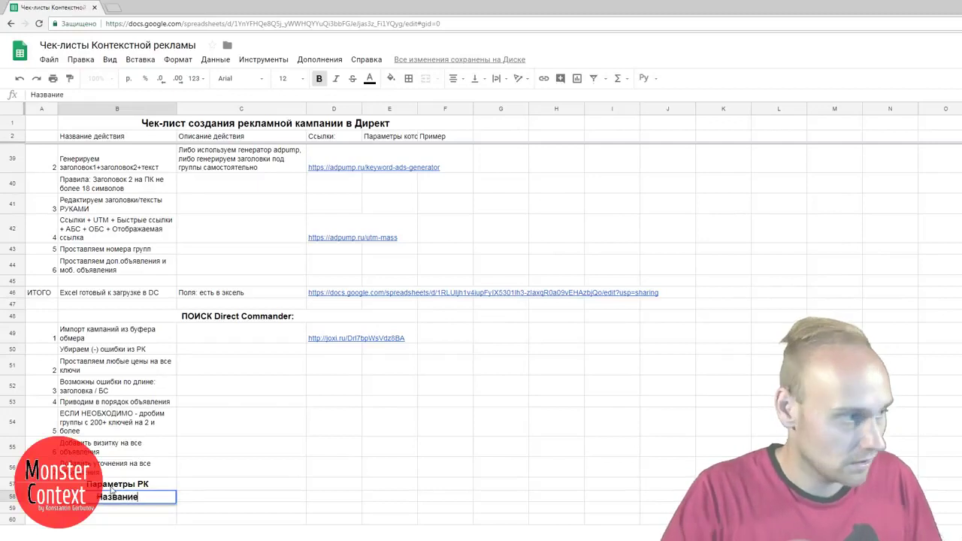
pyautogui.write('- Поиск ')
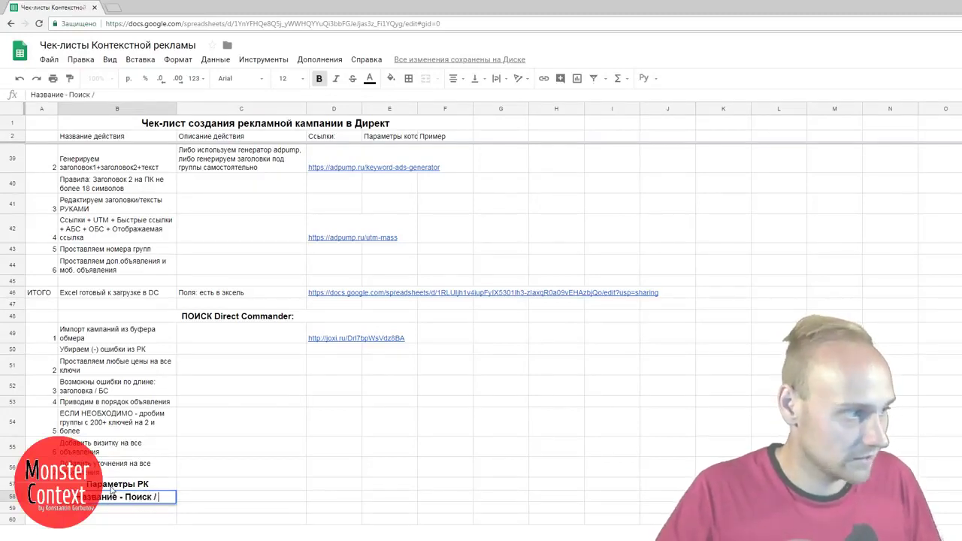
pyautogui.write('/ ... /')
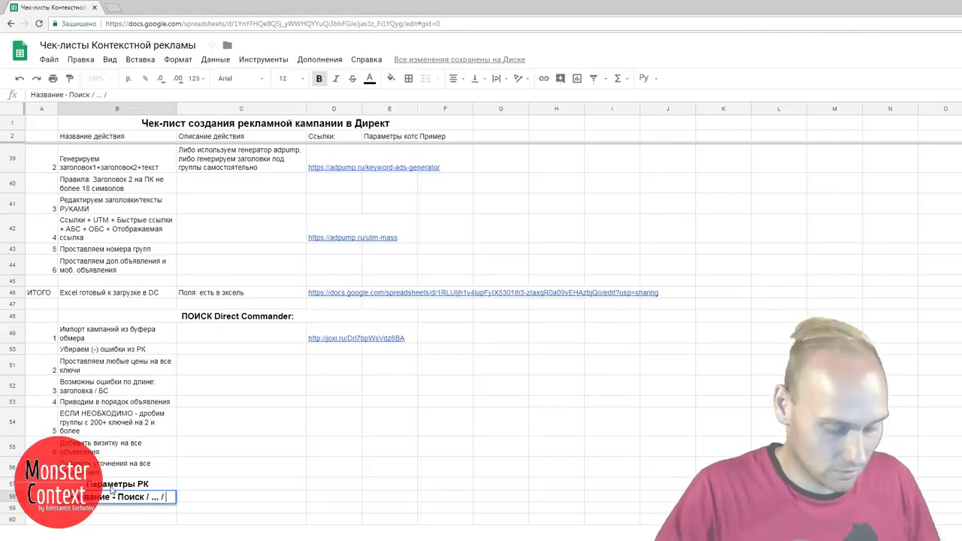
pyautogui.write(' регион')
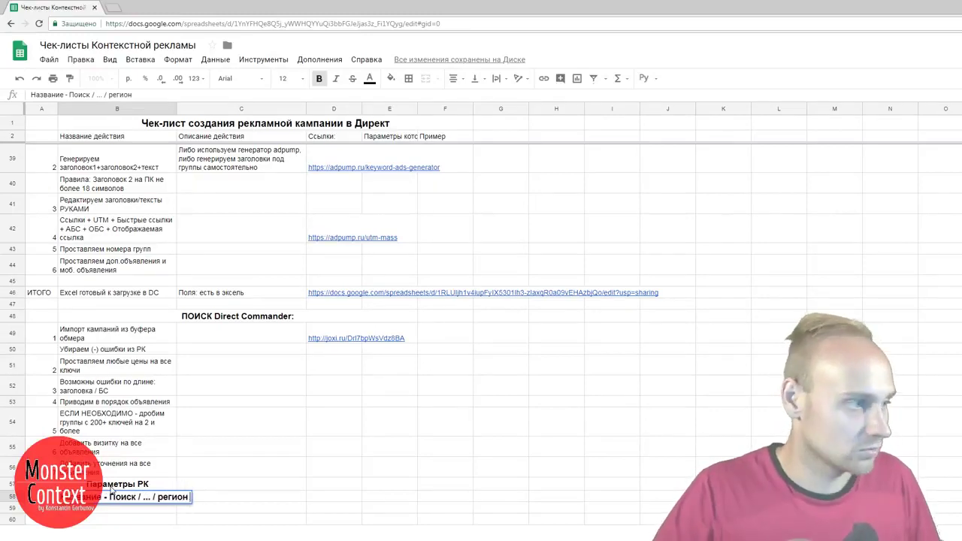
pyautogui.press('Return')
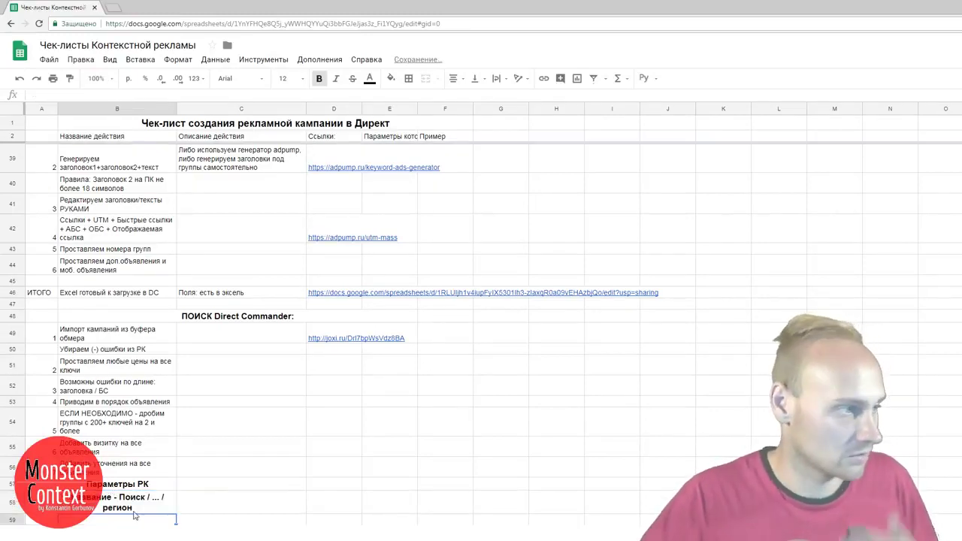
pyautogui.click(130, 521)
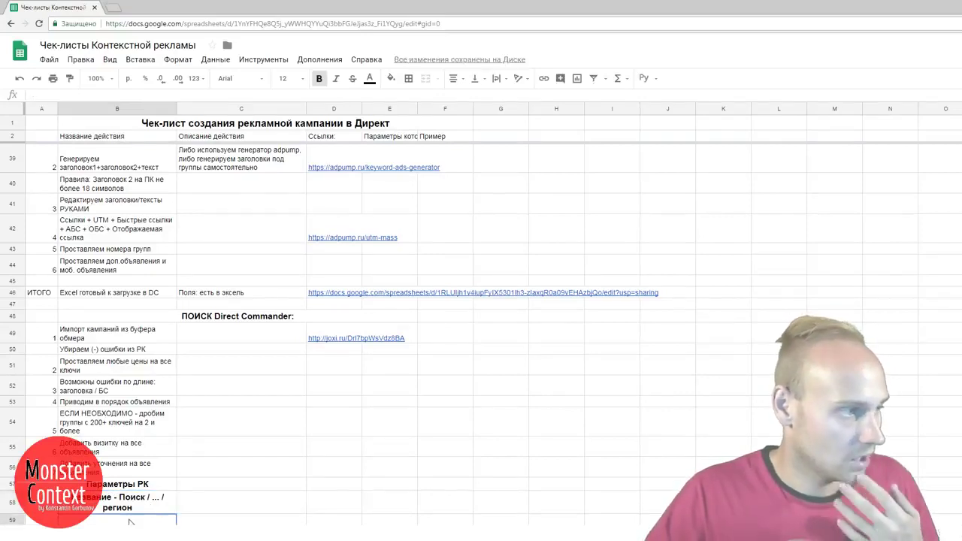
pyautogui.hotkey('alt', 'Tab')
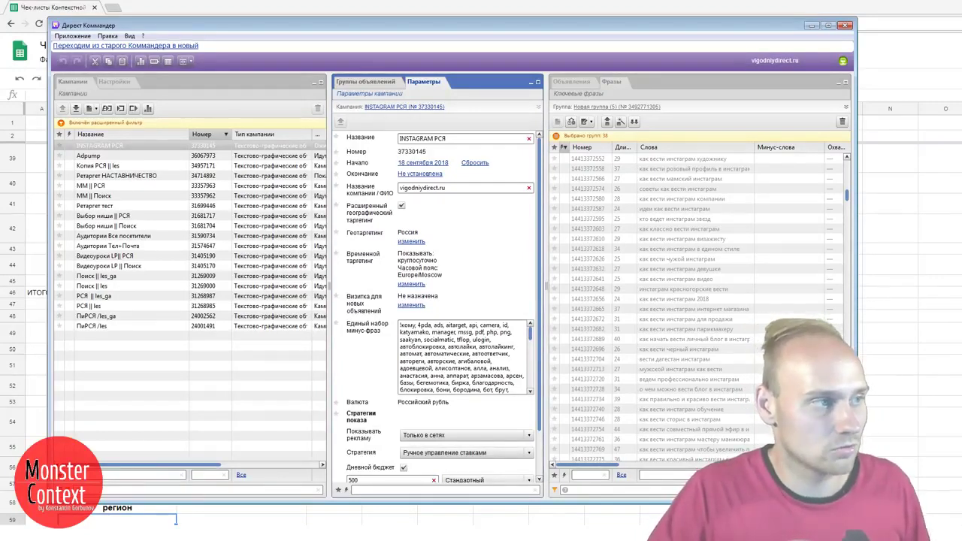
# Step: Enter 'Геотаргет' in B59
pyautogui.hotkey('alt', 'Tab')
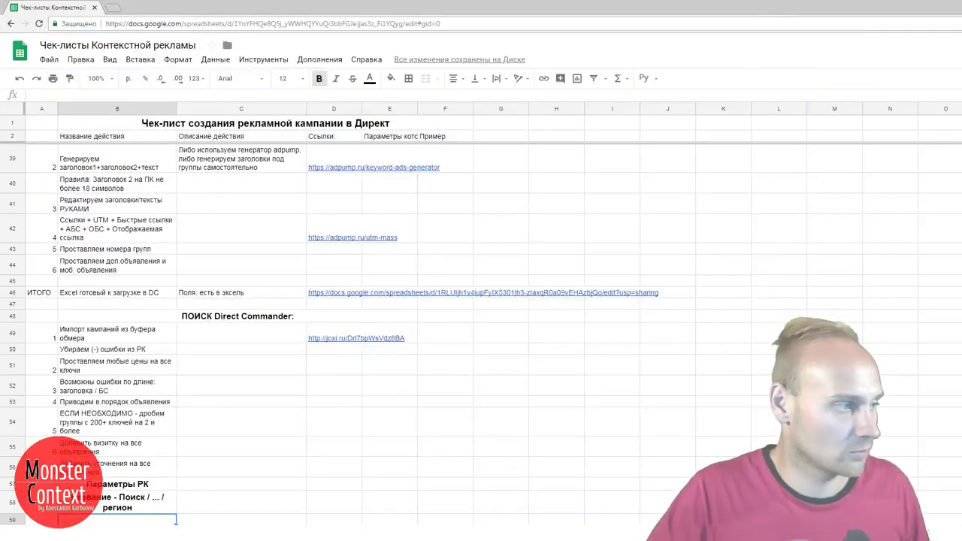
pyautogui.doubleClick(106, 519)
pyautogui.write('Геотаргет')
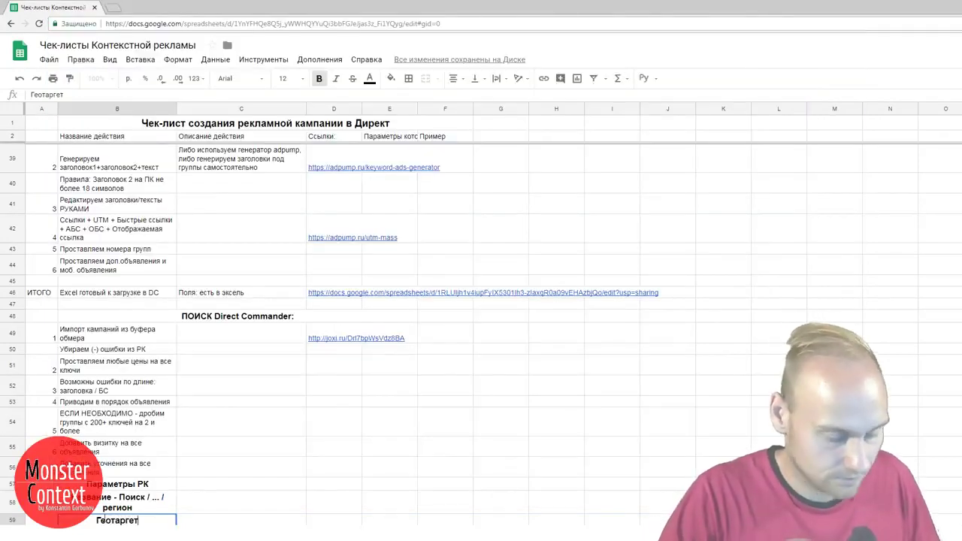
pyautogui.press('Return')
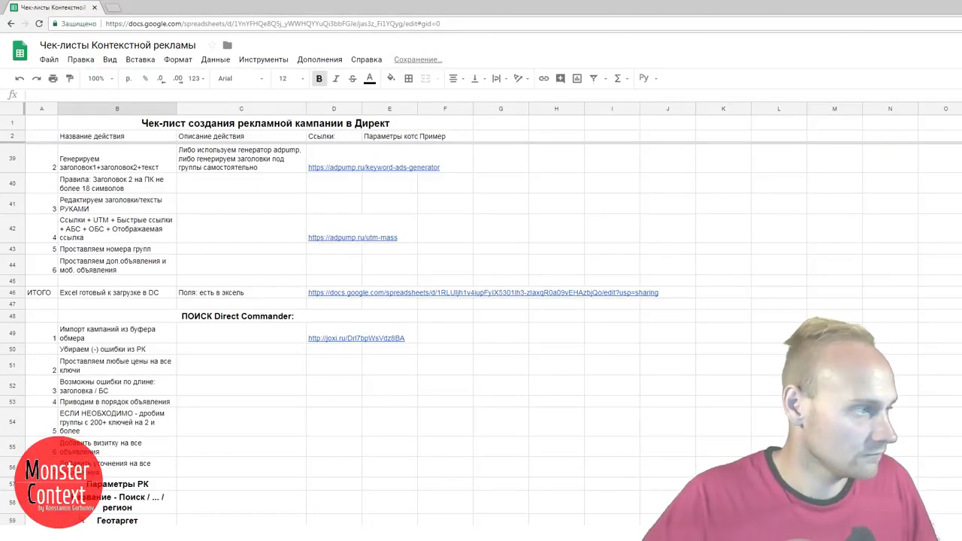
pyautogui.rightClick(12, 367)
pyautogui.press('Escape')
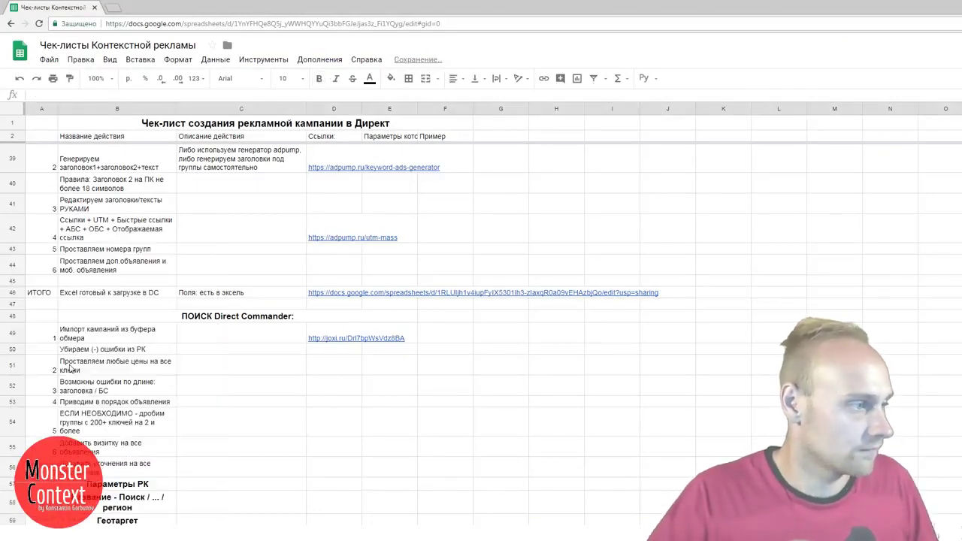
pyautogui.rightClick(12, 367)
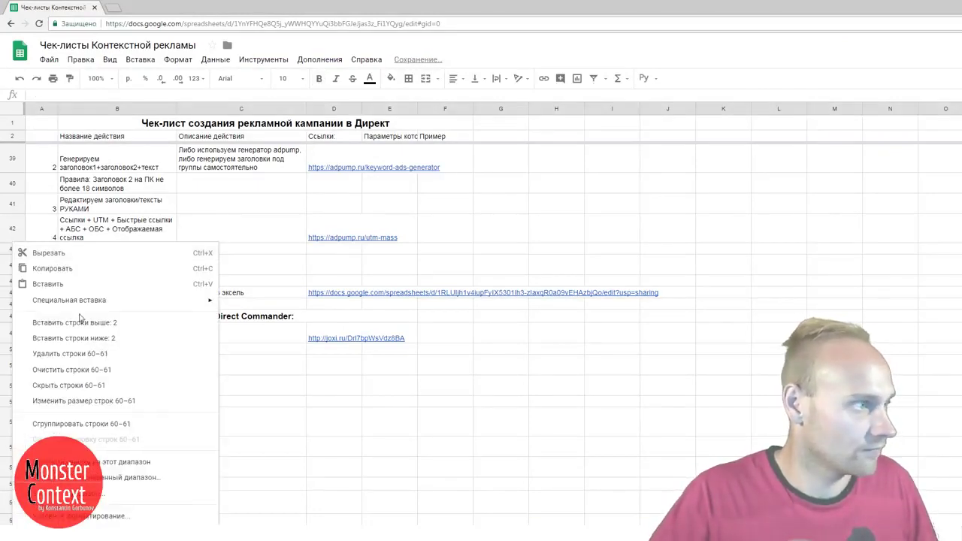
pyautogui.press('Escape')
pyautogui.click(118, 484)
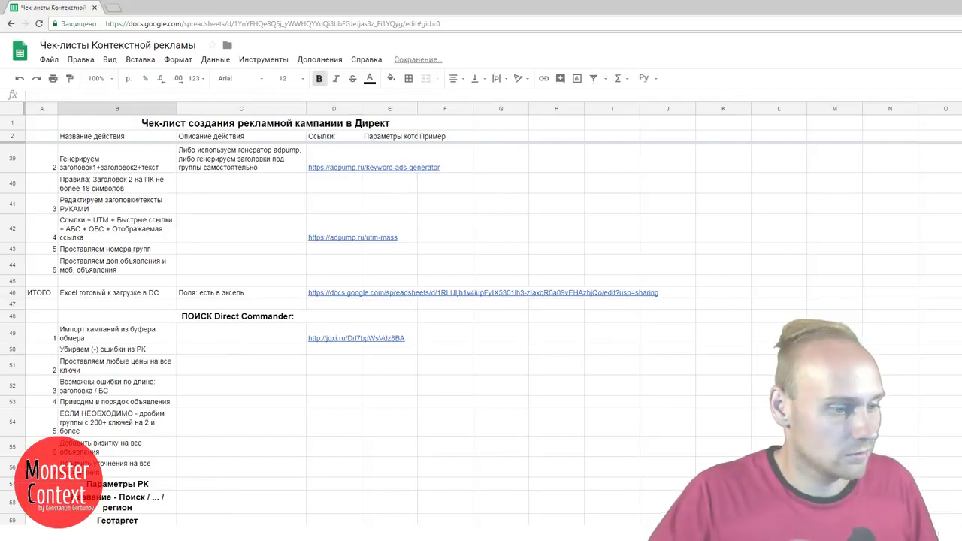
# Step: Add the 'Временной таргет?' checklist entry
pyautogui.hotkey('alt', 'Tab')
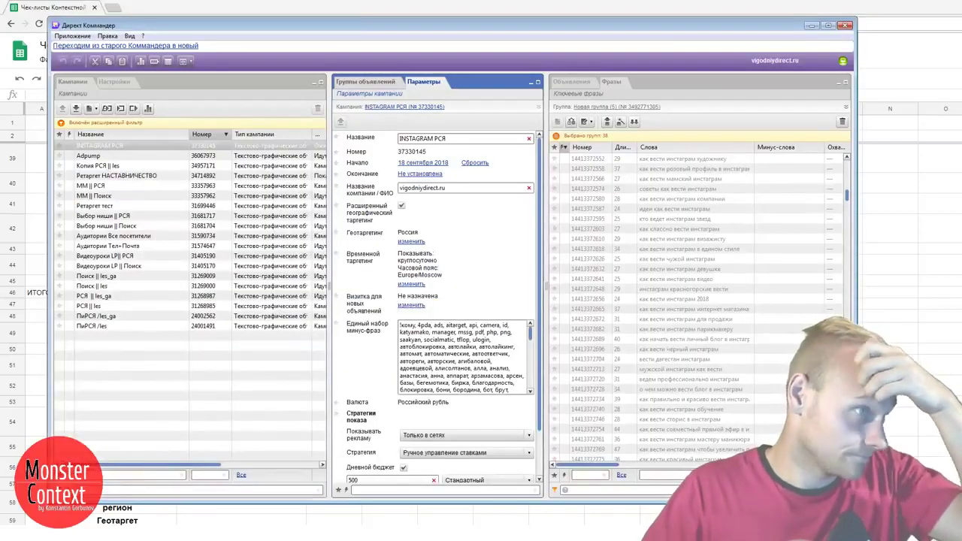
pyautogui.hotkey('alt', 'Tab')
pyautogui.write('В')
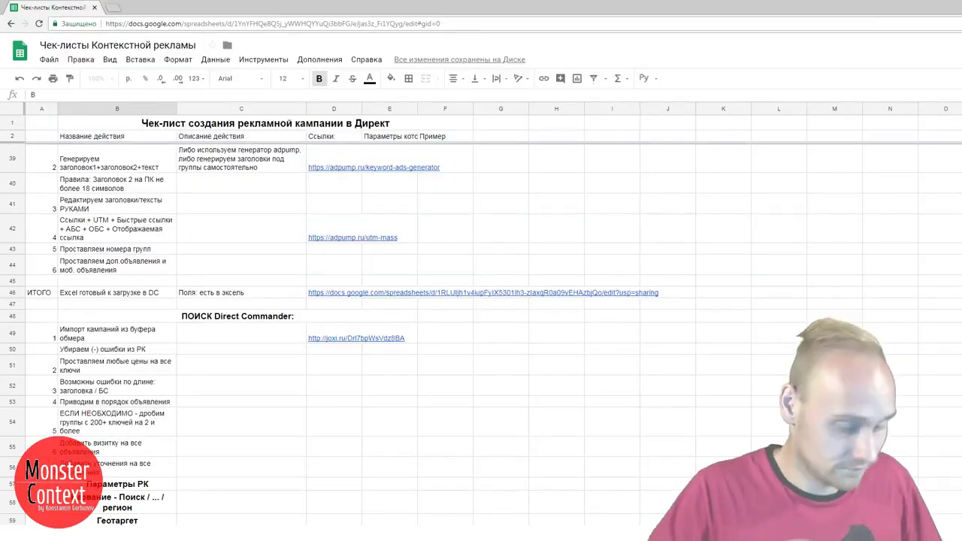
pyautogui.write('р')
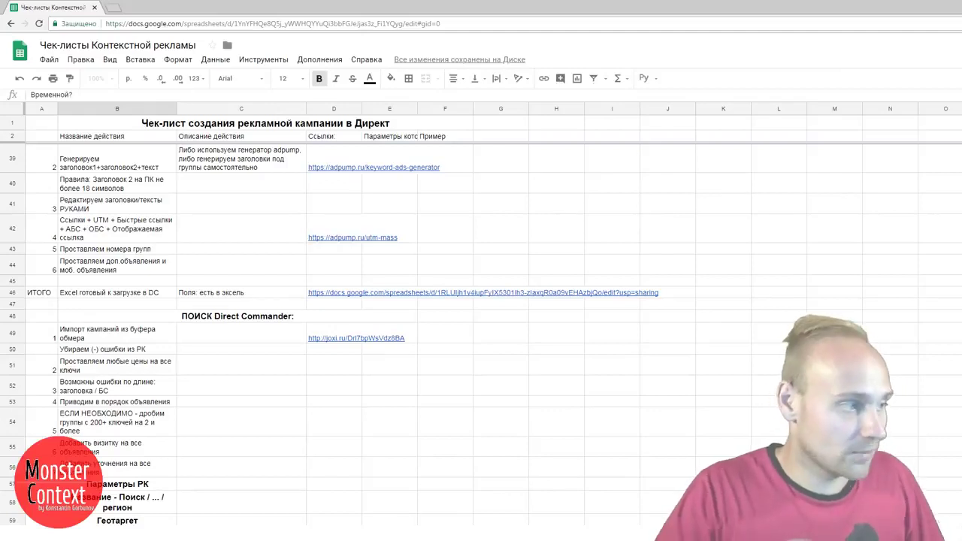
pyautogui.press('Return')
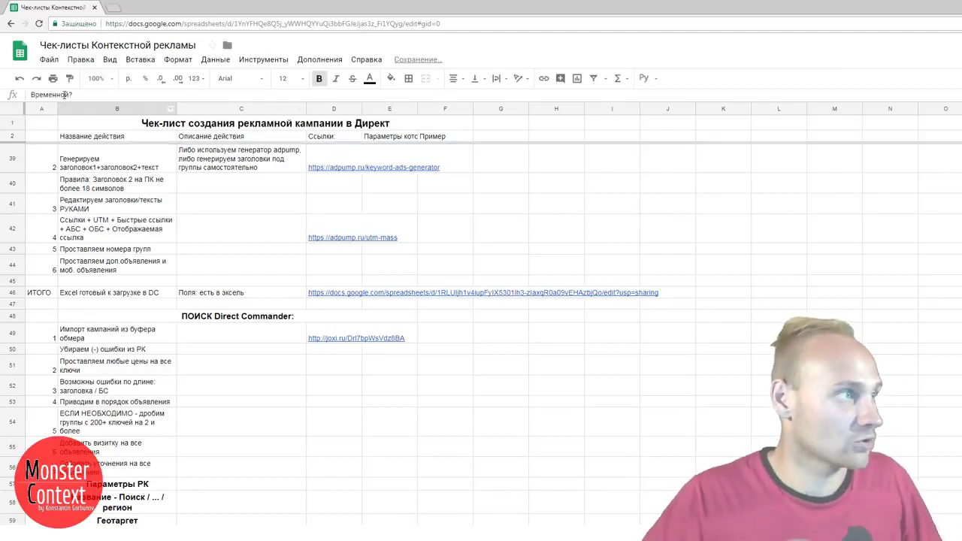
pyautogui.click(69, 95)
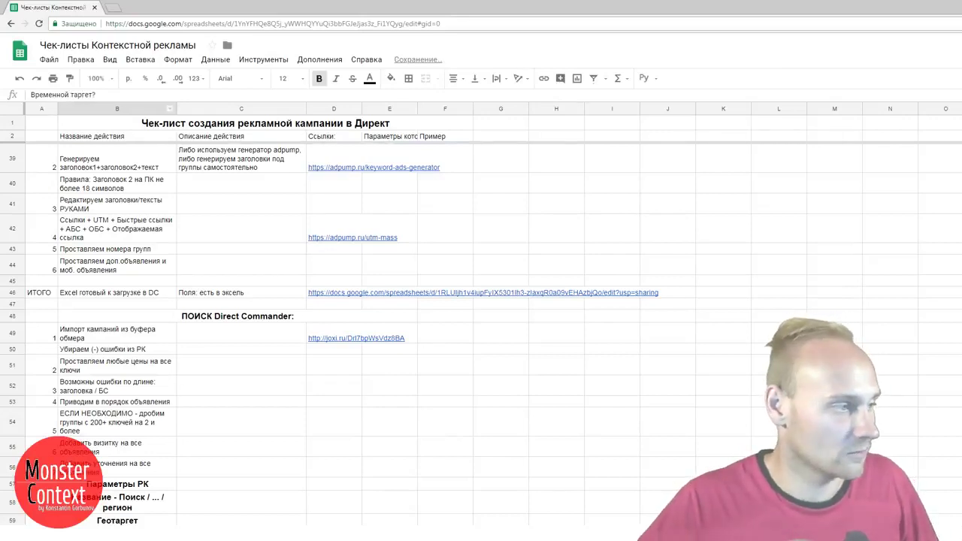
pyautogui.press('Return')
# Step: Insert three blank rows and add the entry 'Единый набор минус фраз из кс'
pyautogui.rightClick(9, 264)
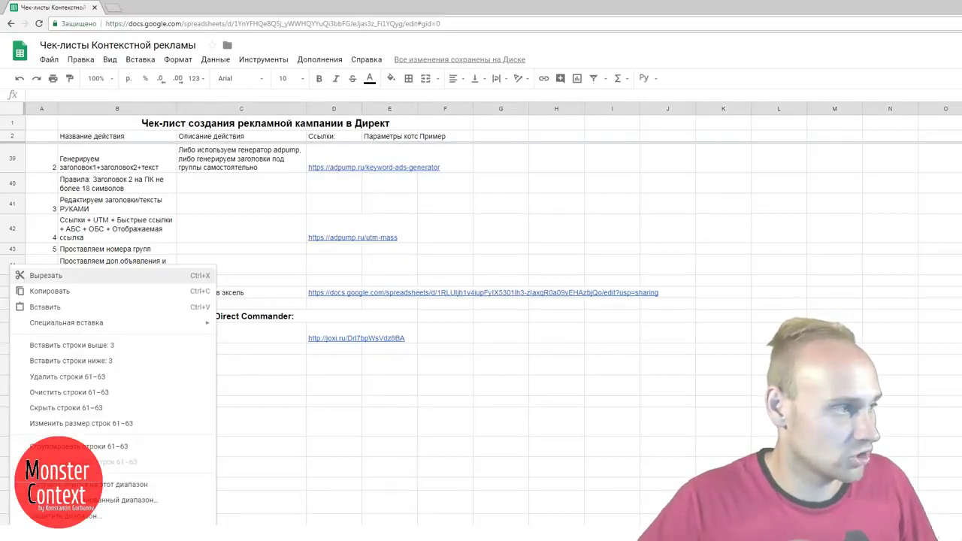
pyautogui.click(72, 346)
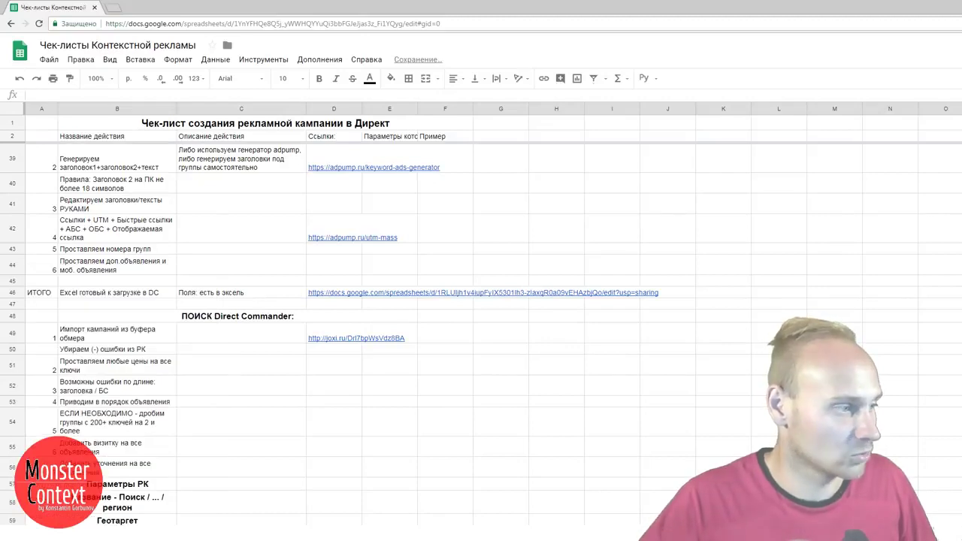
pyautogui.hotkey('alt', 'Tab')
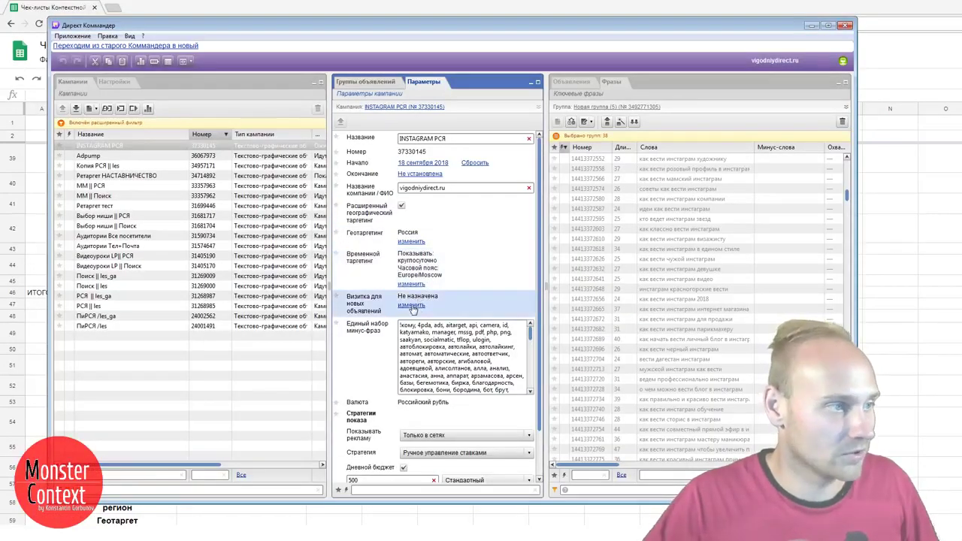
pyautogui.scroll(-1, 373, 313)
pyautogui.hotkey('alt', 'Tab')
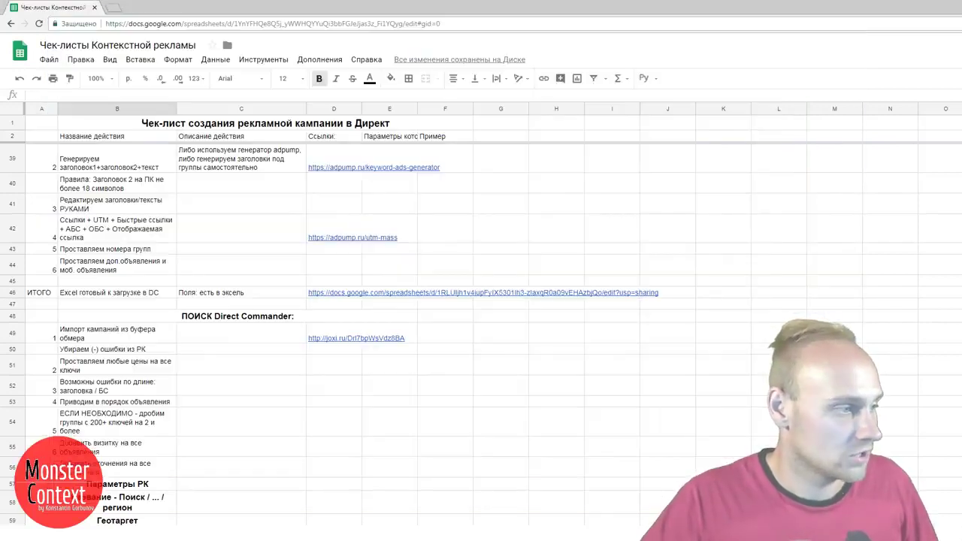
pyautogui.write('Единый набор минус фраз из kcdb')
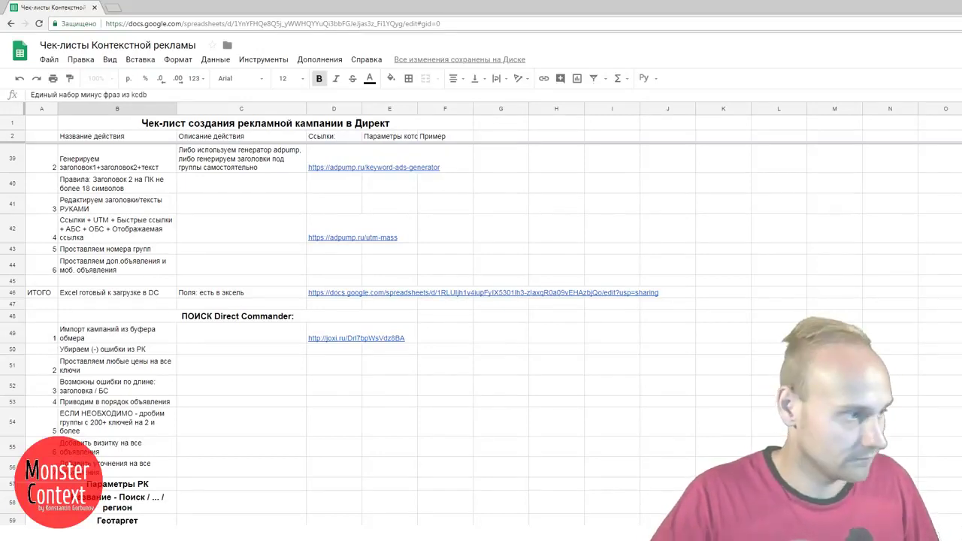
pyautogui.press('Return')
pyautogui.hotkey('alt', 'Tab')
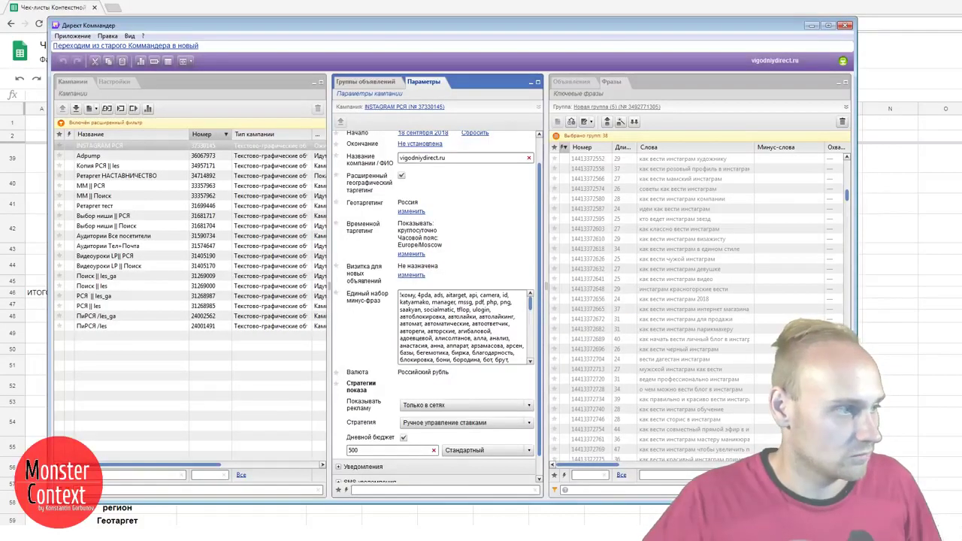
# Step: Confirm the campaign's Показывать рекламу setting stays Только в сетях
pyautogui.scroll(-1, 393, 361)
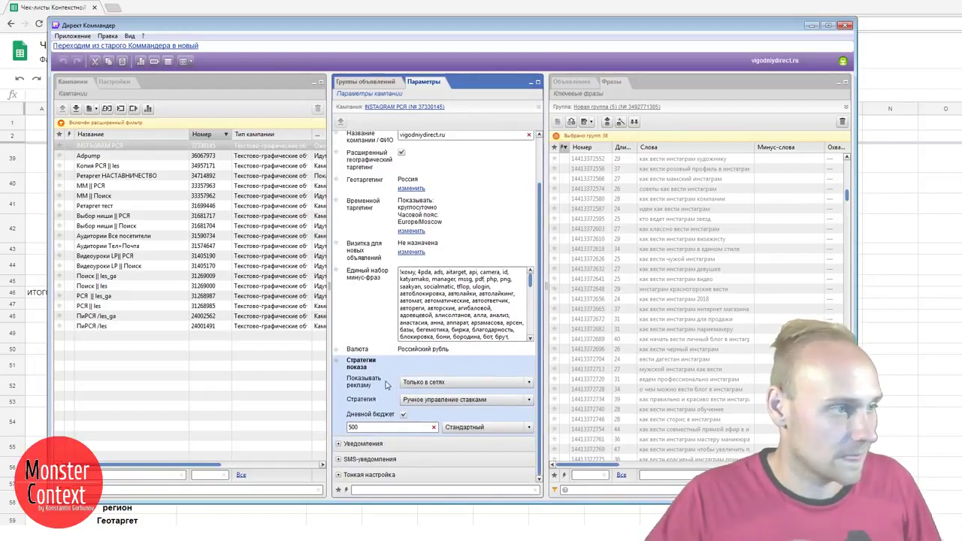
pyautogui.click(413, 383)
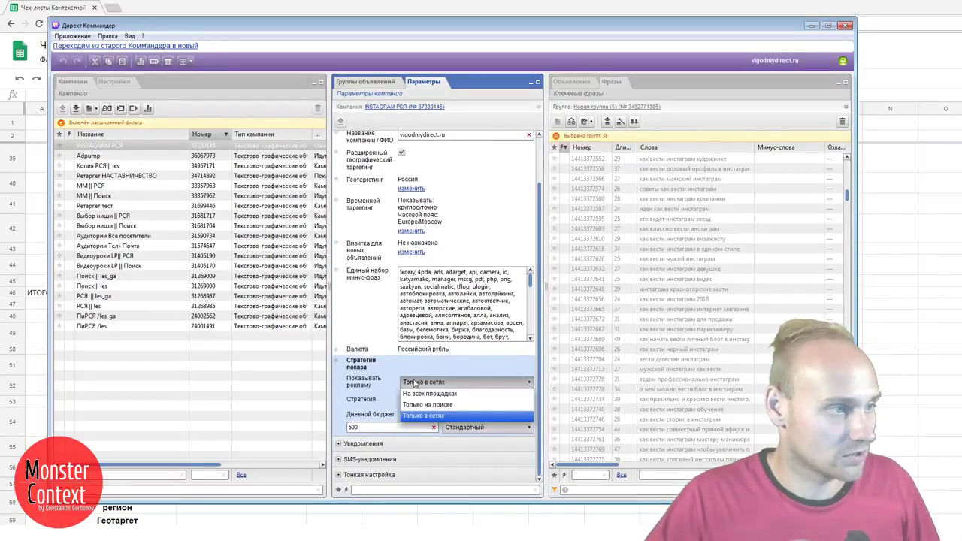
pyautogui.click(425, 416)
pyautogui.hotkey('alt', 'Tab')
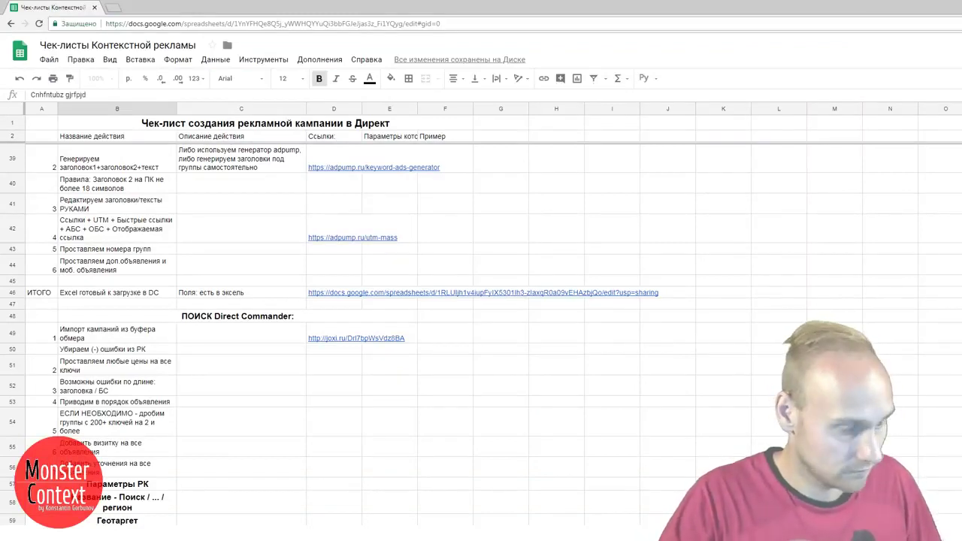
# Step: After checking Commander's placement setting, add the step 'Стратегия показов = только на поиск'
pyautogui.write('Стратегия показов =')
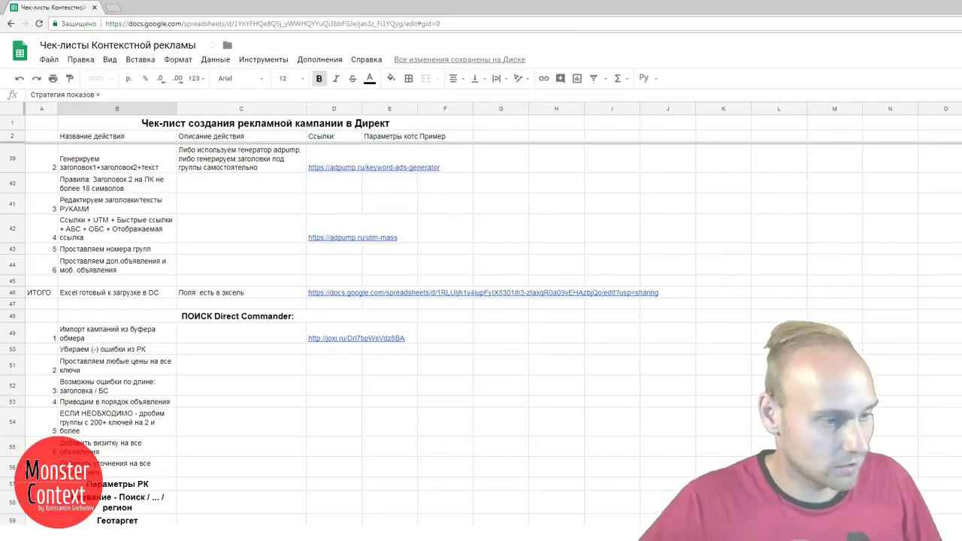
pyautogui.hotkey('alt', 'Tab')
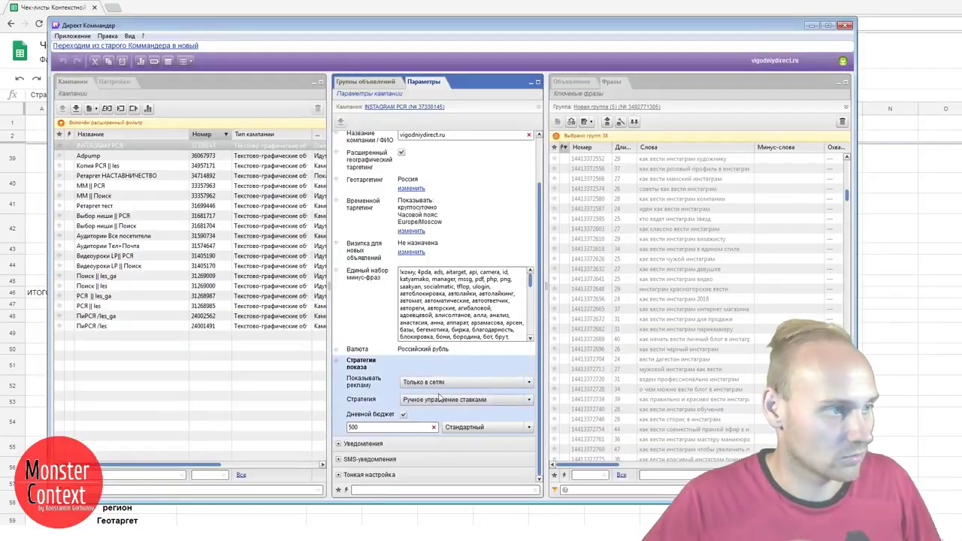
pyautogui.click(436, 383)
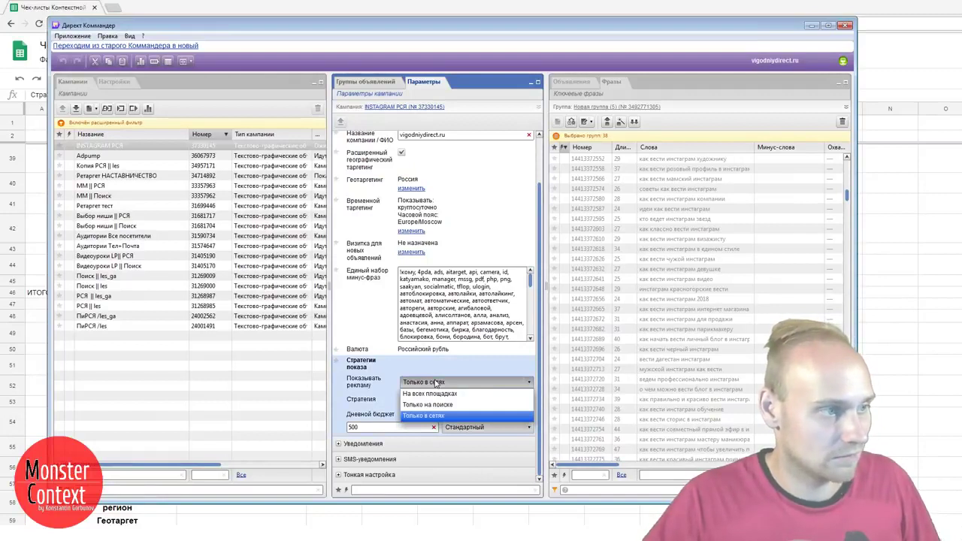
pyautogui.click(423, 416)
pyautogui.hotkey('alt', 'Tab')
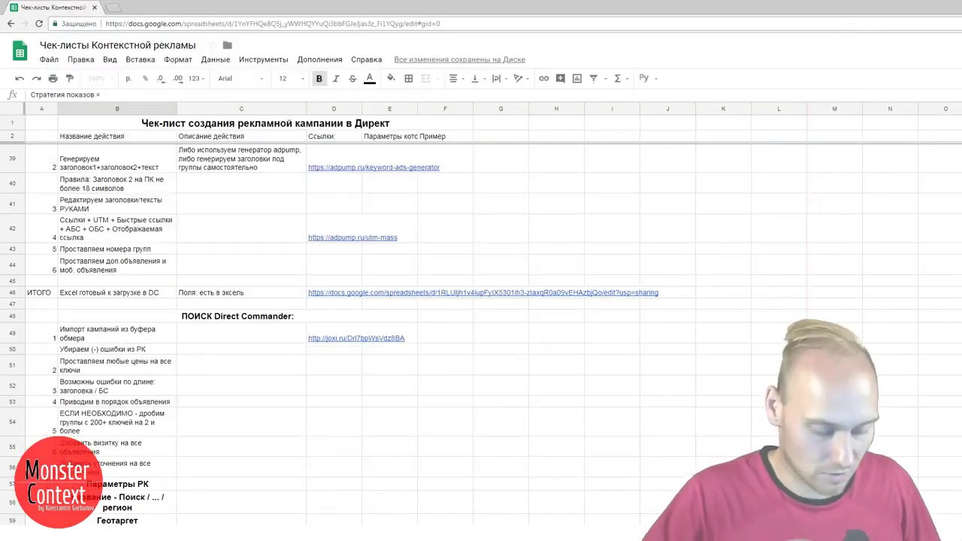
pyautogui.write('только н')
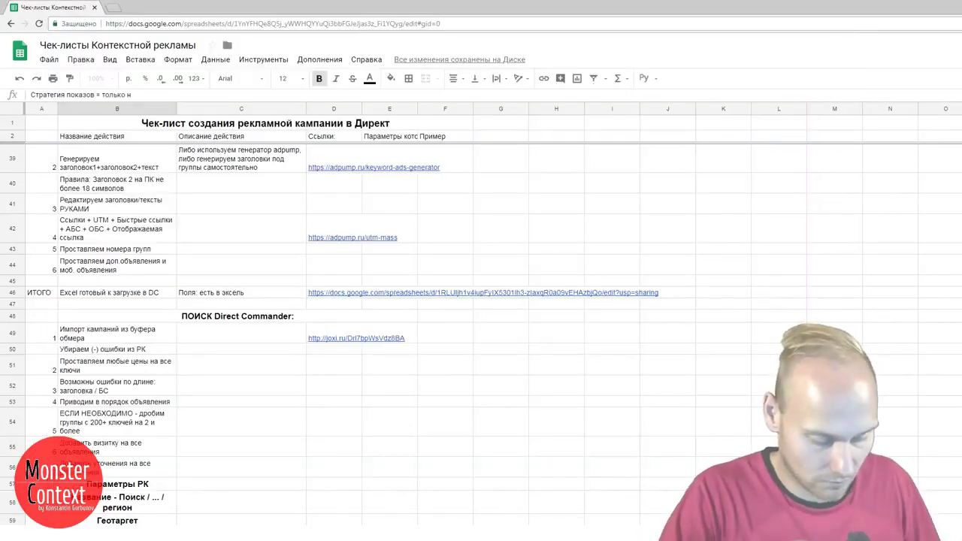
pyautogui.write('а поиске')
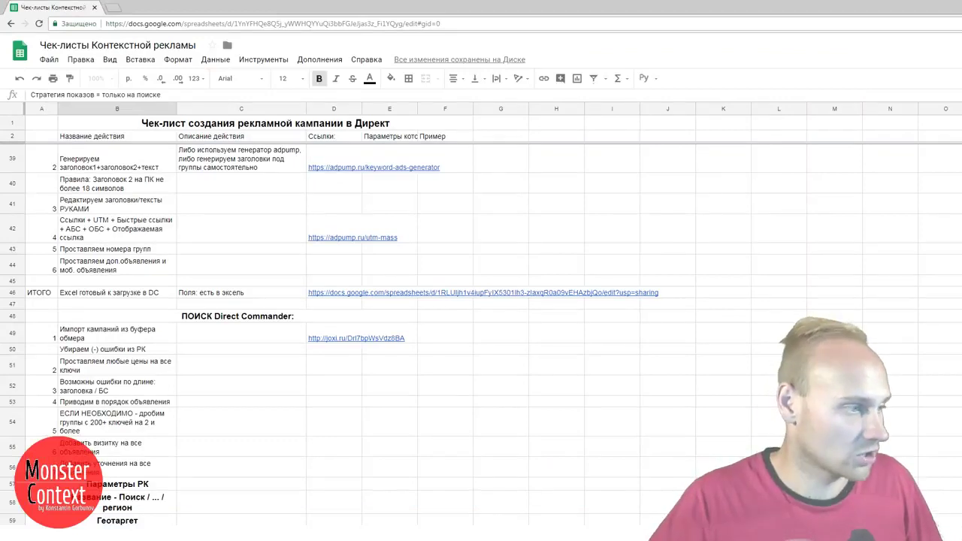
pyautogui.press('Return')
# Step: Copy B56's plain formatting onto B57:B59 and extend the column A step numbers to 11
pyautogui.click(158, 469)
pyautogui.click(69, 78)
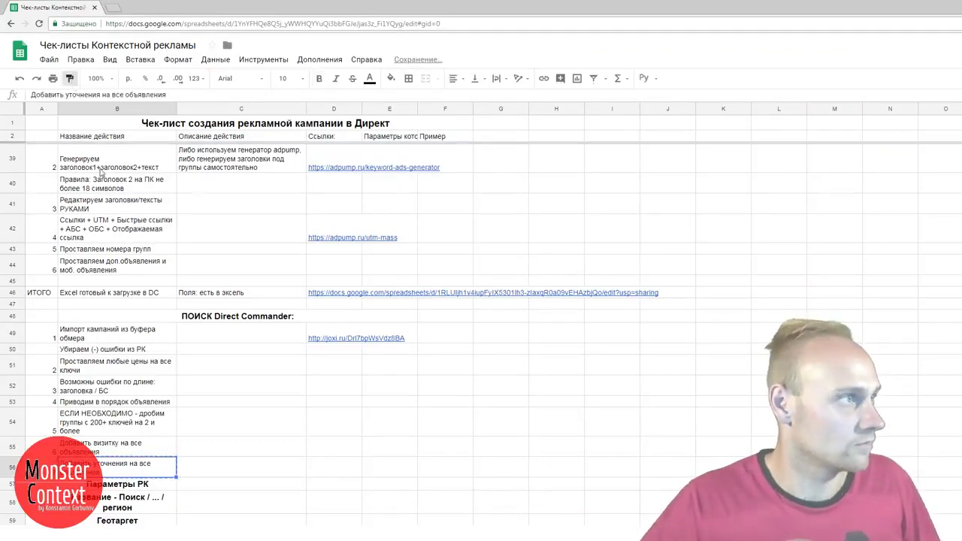
pyautogui.moveTo(135, 484); pyautogui.dragTo(136, 520)
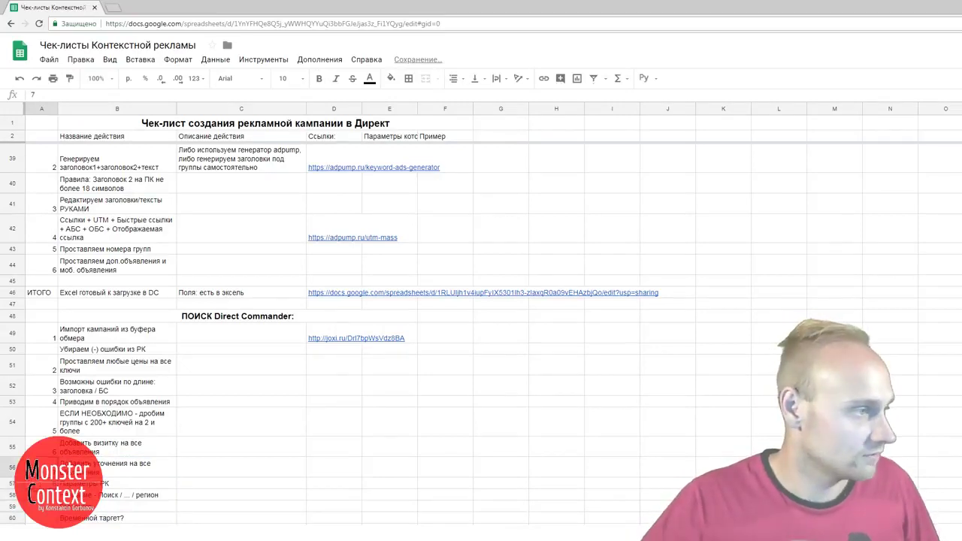
pyautogui.click(42, 467)
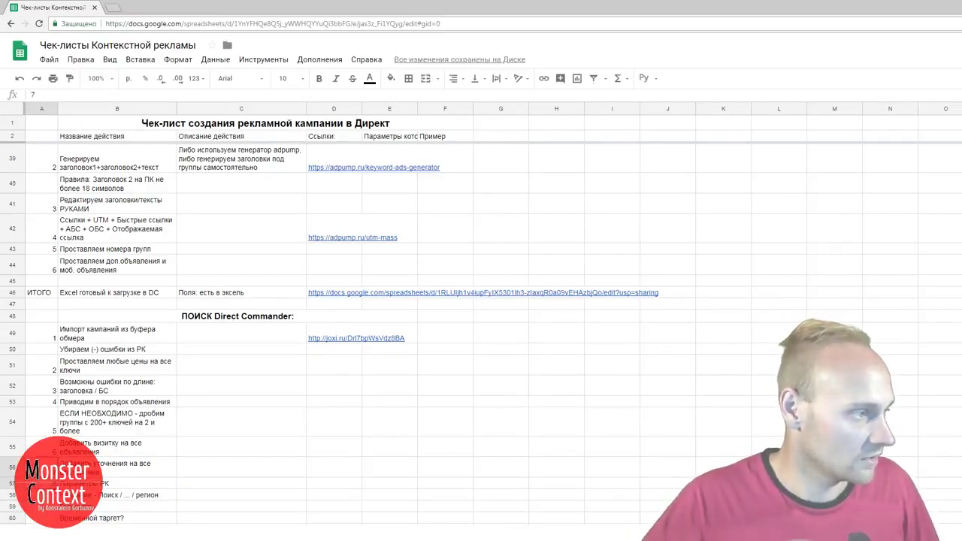
pyautogui.moveTo(58, 473); pyautogui.dragTo(58, 519)
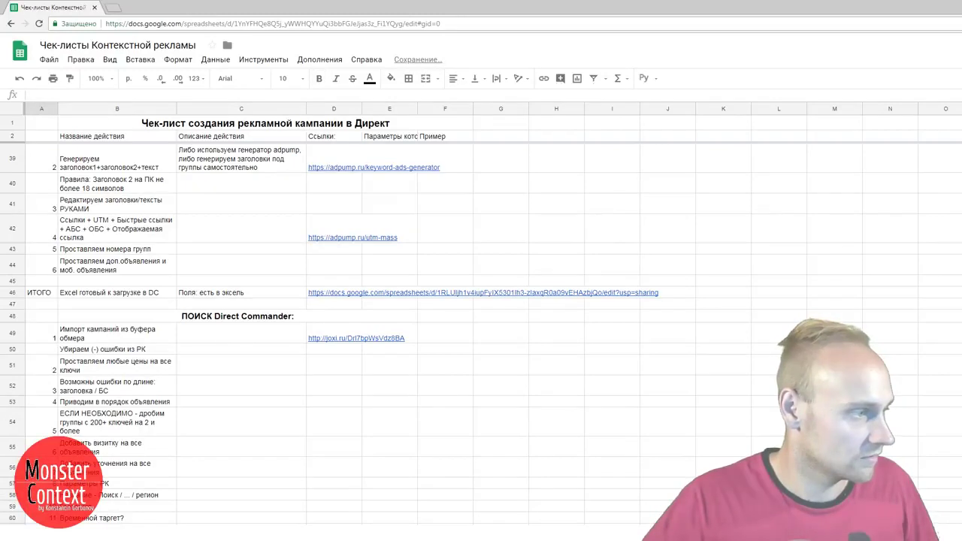
# Step: Insert new blank rows below the numbered settings steps and jump back to cell B1
pyautogui.rightClick(15, 519)
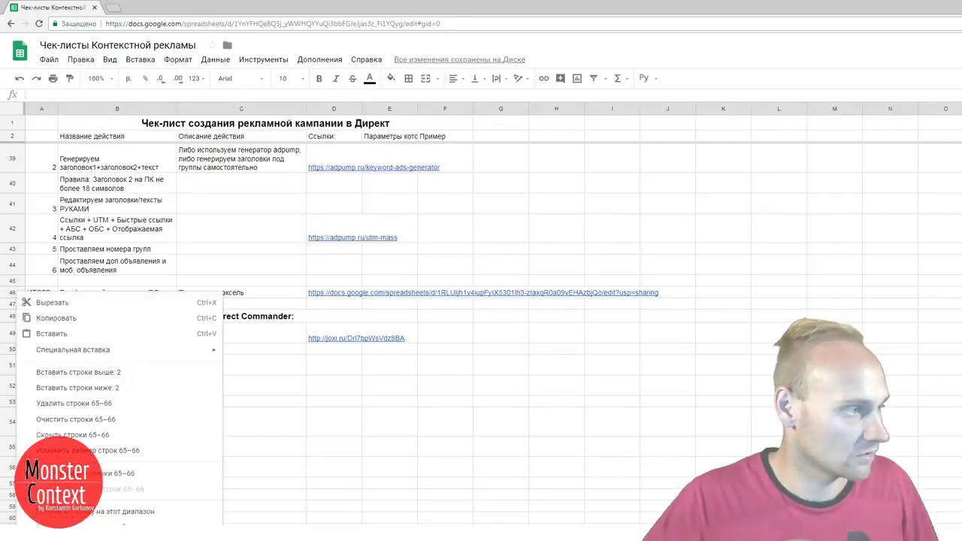
pyautogui.click(75, 372)
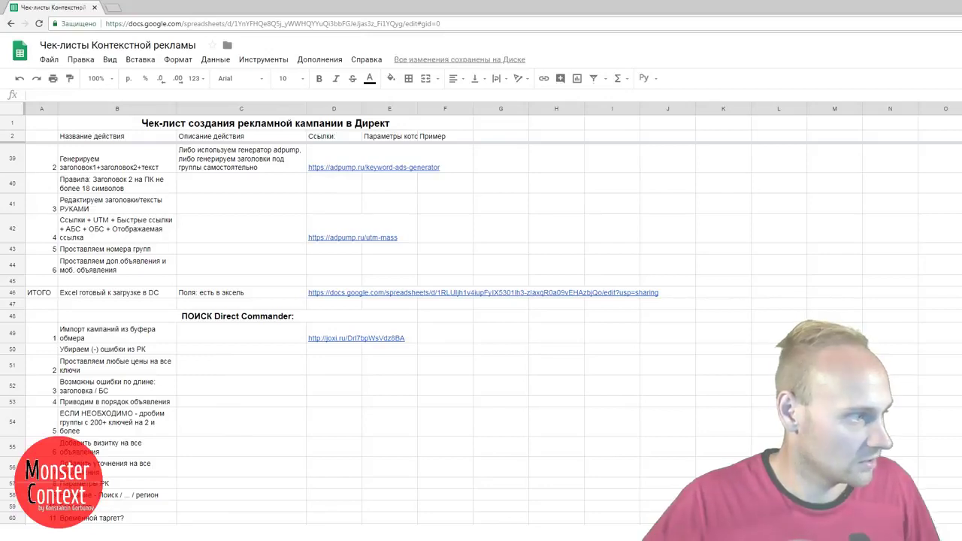
pyautogui.rightClick(15, 519)
pyautogui.click(71, 376)
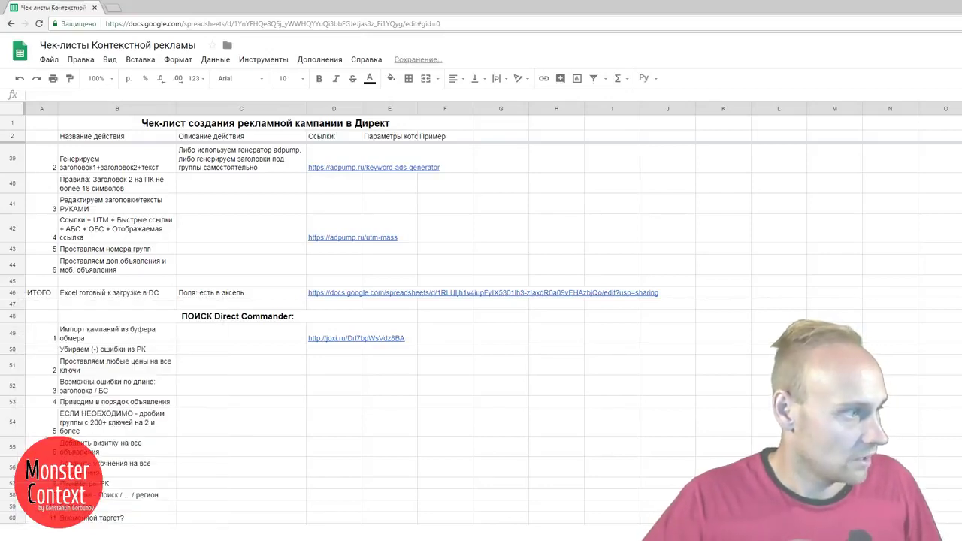
pyautogui.click(117, 123)
pyautogui.hotkey('alt', 'Tab')
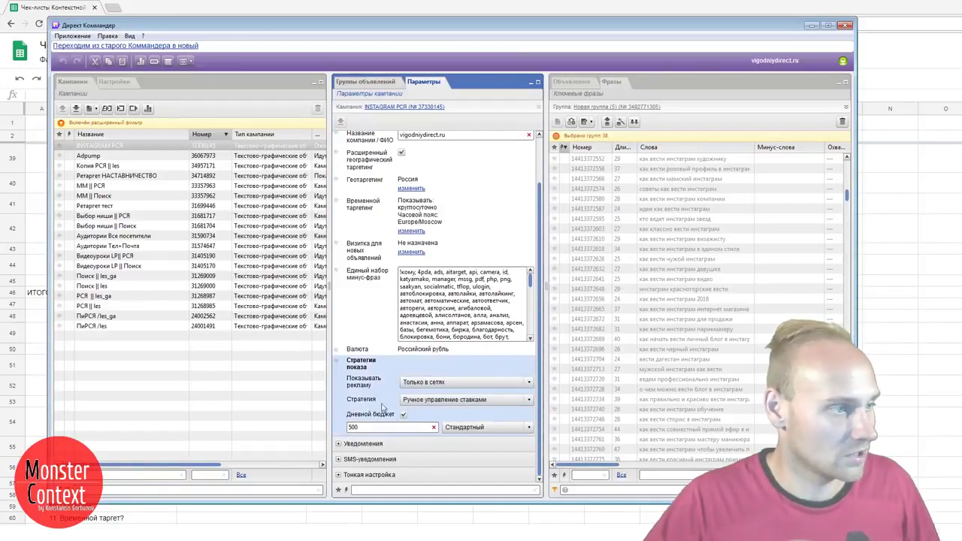
# Step: Add the checklist step 'Дневной бюджет' with a 300-500 budget range
pyautogui.hotkey('alt', 'Tab')
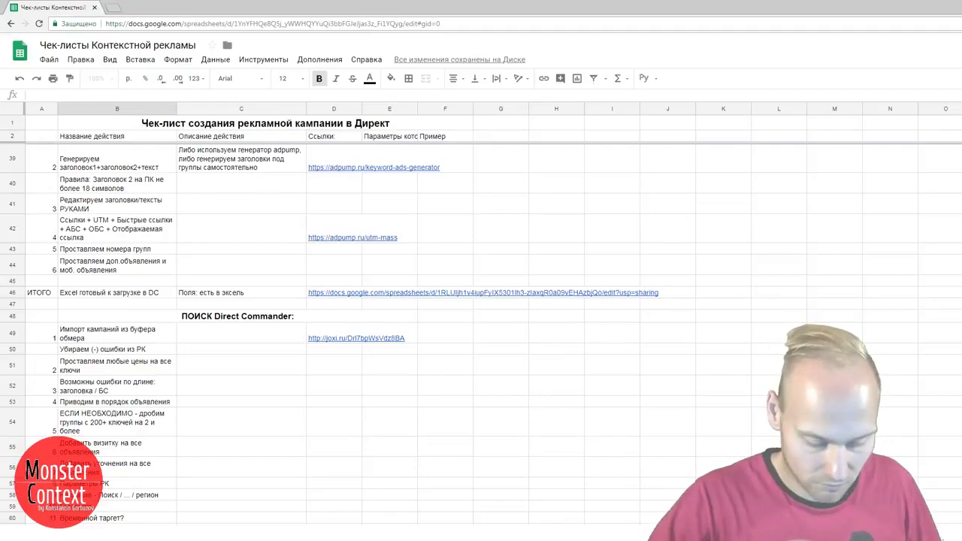
pyautogui.write('Дне')
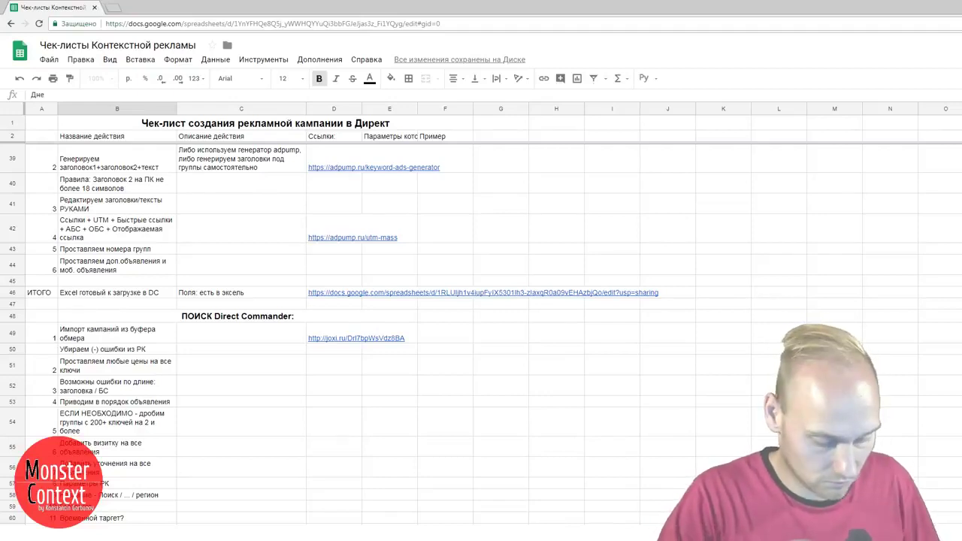
pyautogui.write('вной бюджет')
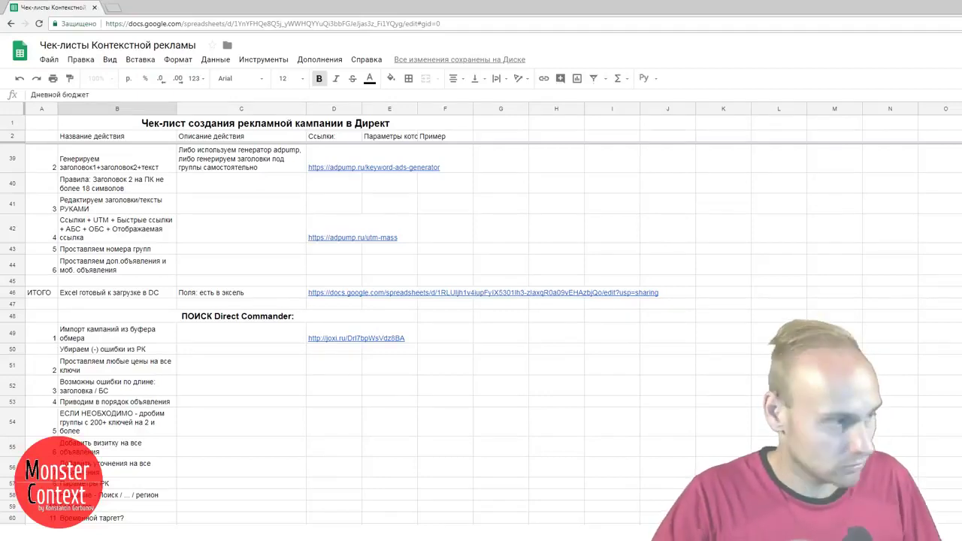
pyautogui.press('Return')
pyautogui.press('Up')
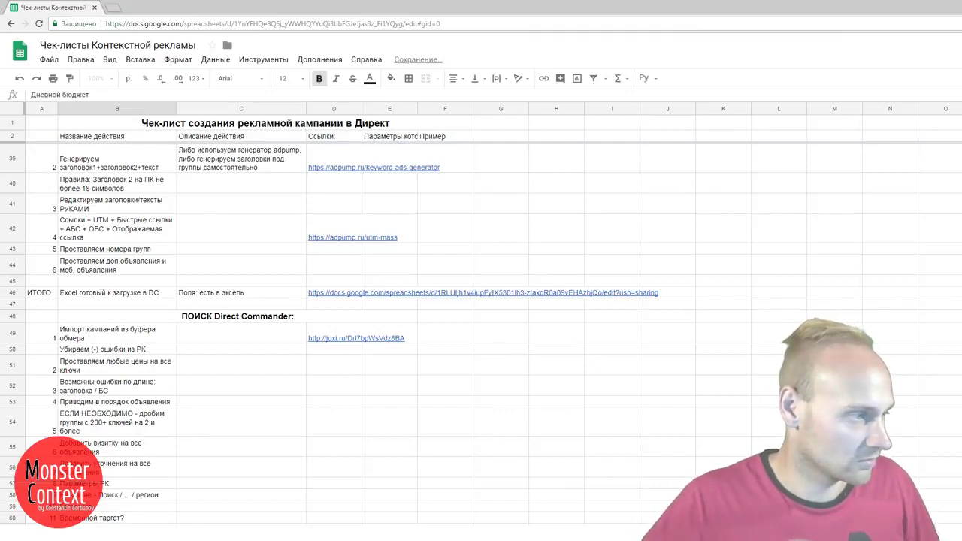
pyautogui.write('30')
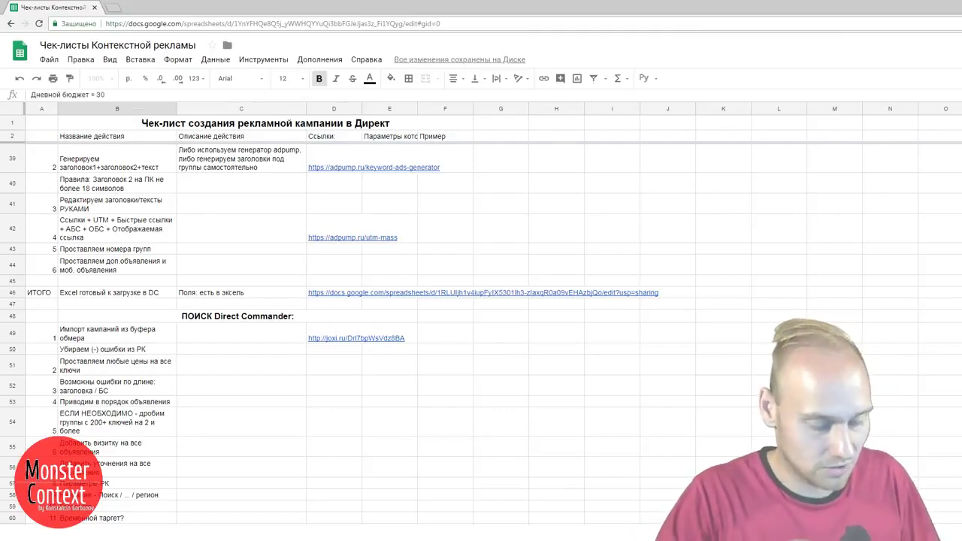
pyautogui.write('0-500')
pyautogui.press('Return')
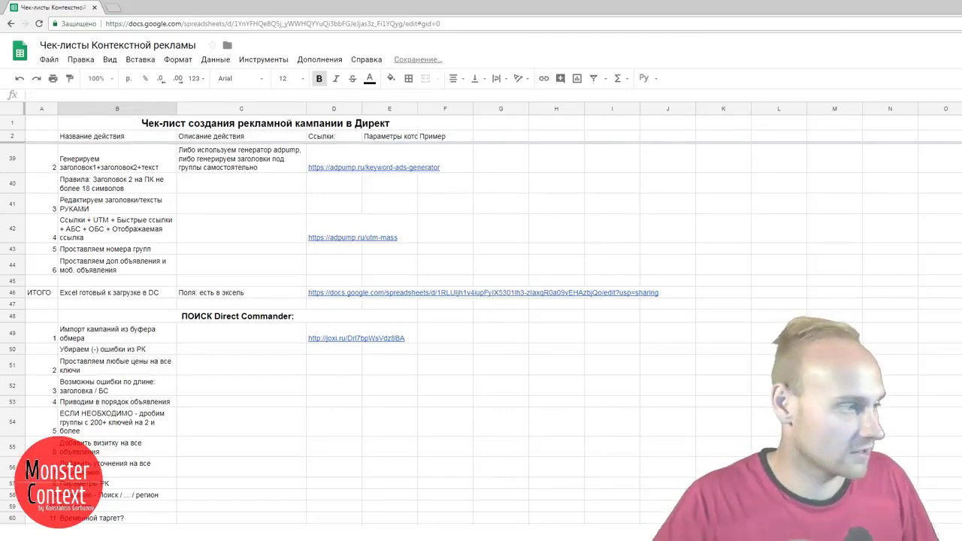
# Step: Check Commander's Тонкая настройка, then add 'доп. счетчики метрики' as the next step
pyautogui.hotkey('alt', 'Tab')
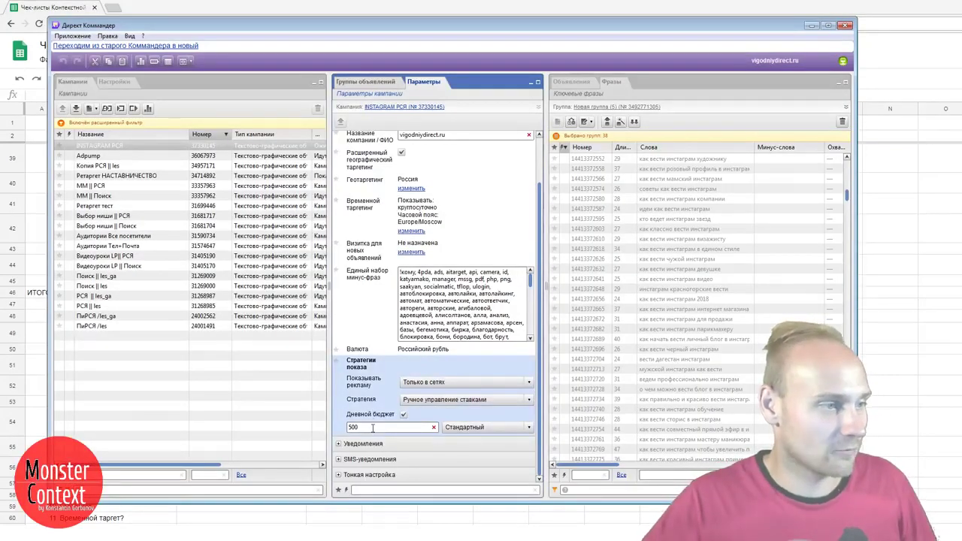
pyautogui.click(339, 475)
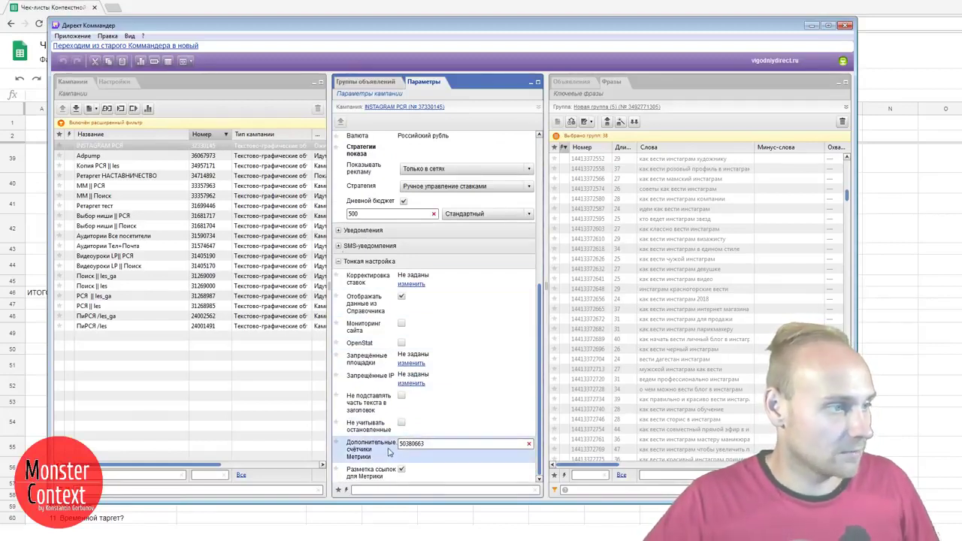
pyautogui.hotkey('alt', 'Tab')
pyautogui.write('д')
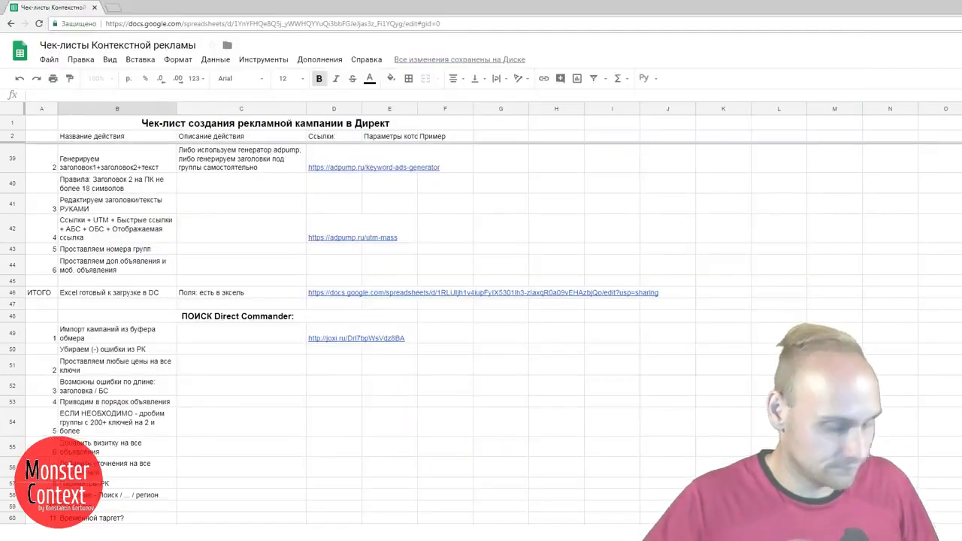
pyautogui.write('оп. счетчики')
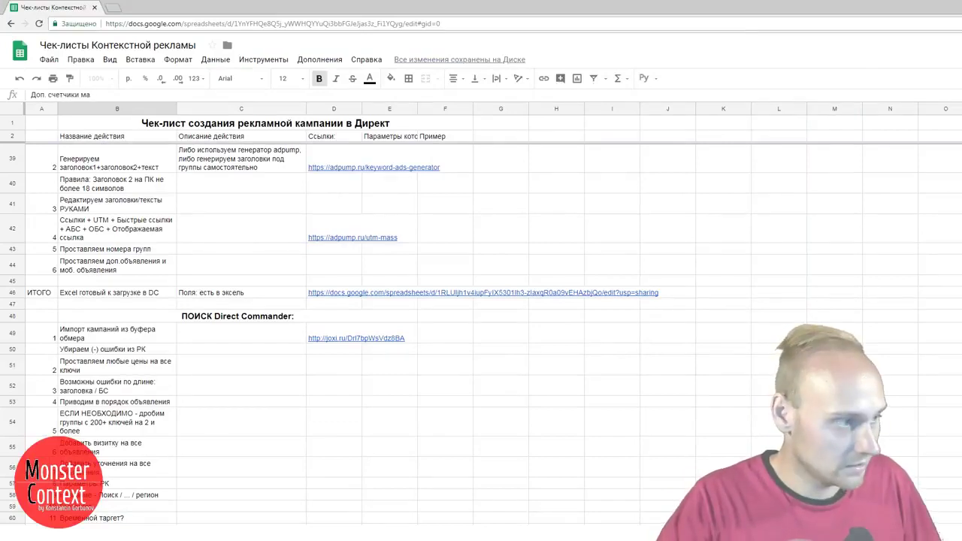
pyautogui.write(' метрики')
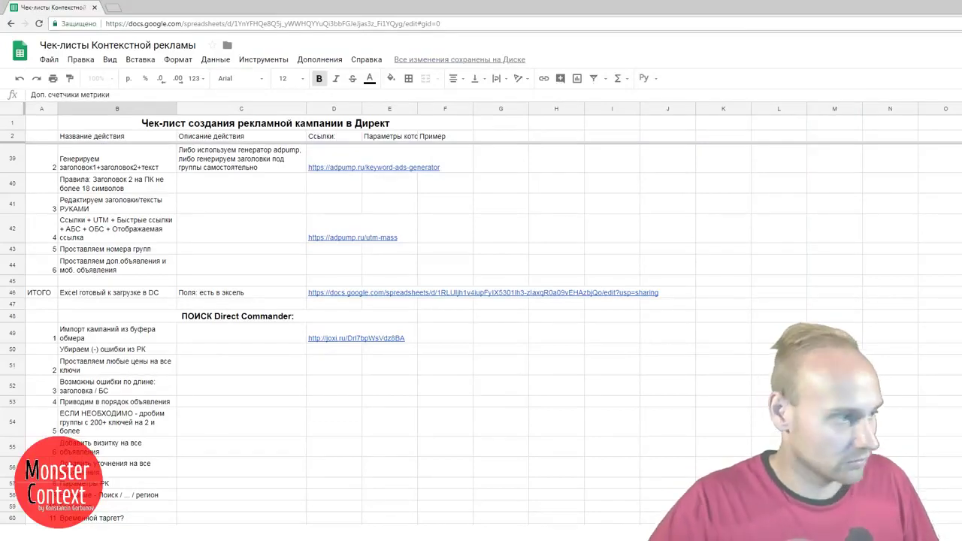
pyautogui.press('Return')
pyautogui.hotkey('alt', 'Tab')
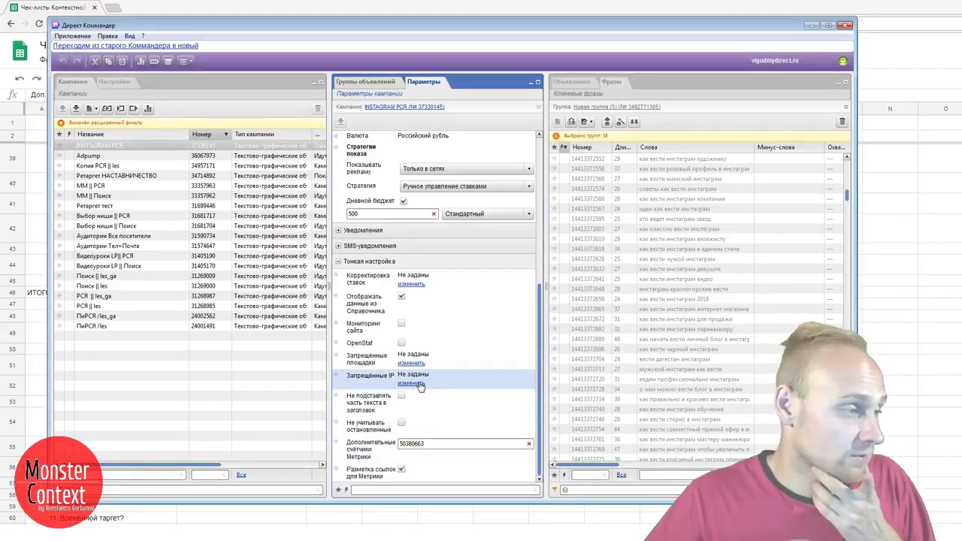
pyautogui.hotkey('alt', 'Tab')
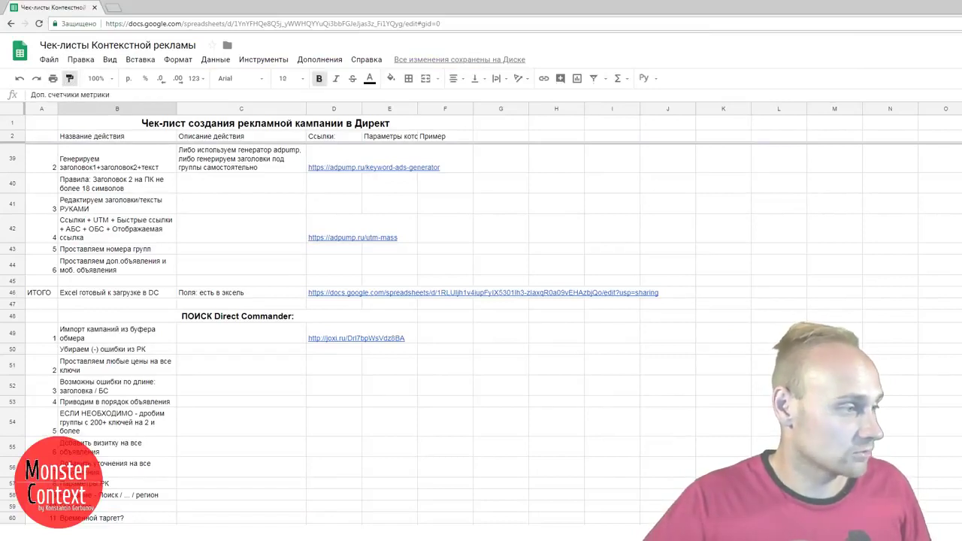
# Step: Undo two recent checklist edits and look over Commander's key phrases list
pyautogui.hotkey('ctrl', 'z')
pyautogui.hotkey('ctrl', 'z')
pyautogui.hotkey('ctrl', 'z')
pyautogui.hotkey('ctrl', 'z')
pyautogui.hotkey('ctrl', 'z')
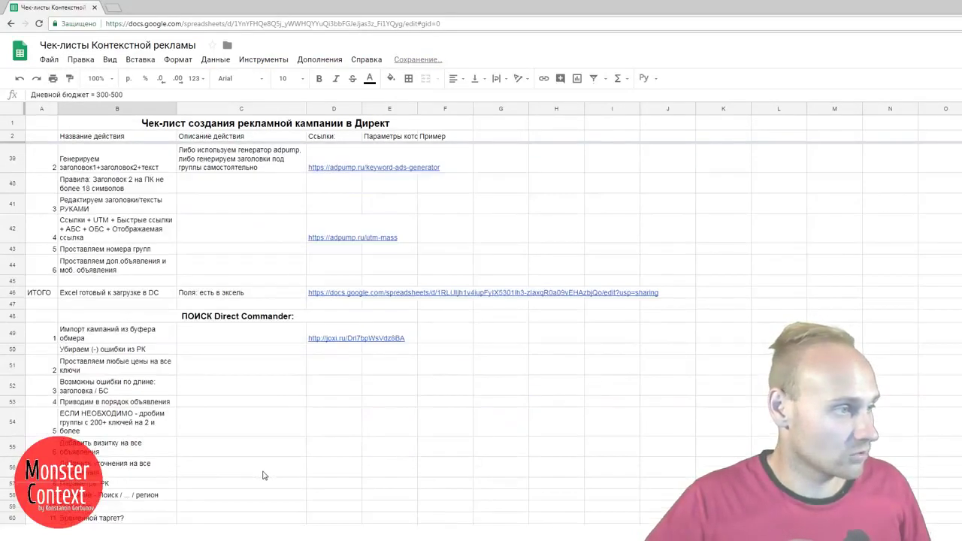
pyautogui.hotkey('ctrl', 'z')
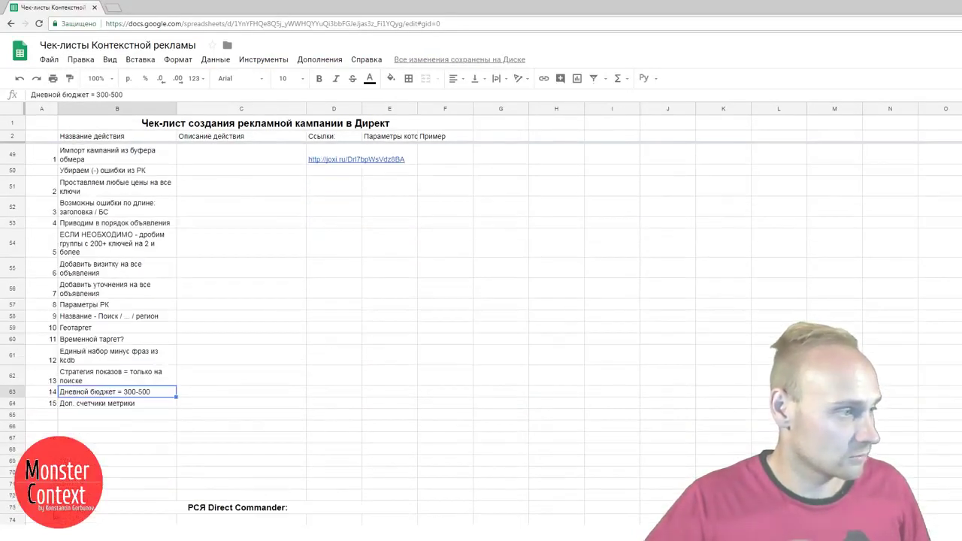
pyautogui.hotkey('alt', 'Tab')
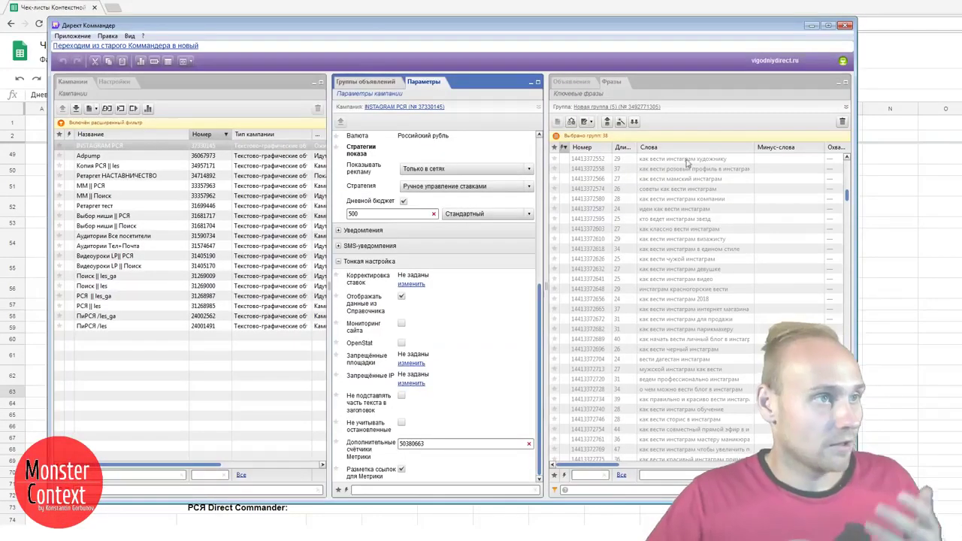
pyautogui.click(689, 250)
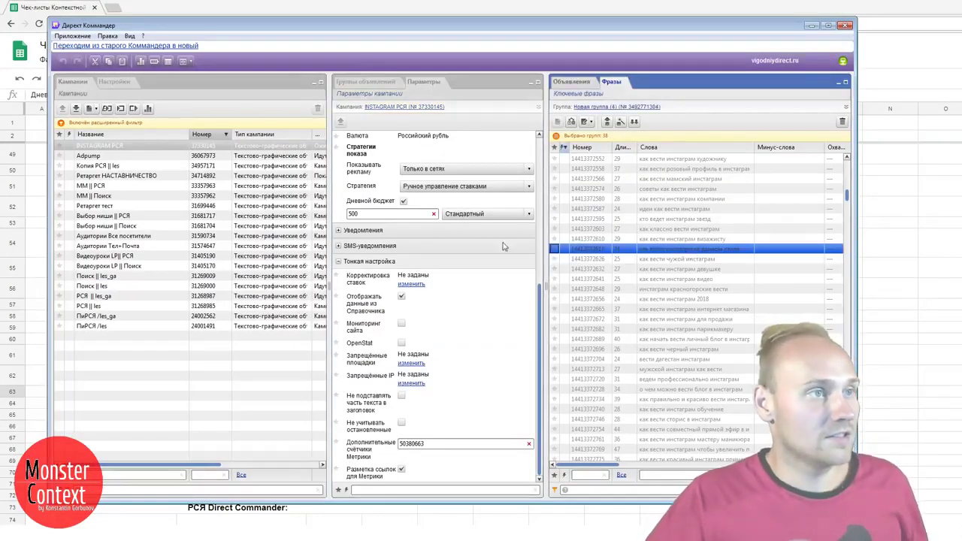
pyautogui.hotkey('alt', 'Tab')
pyautogui.click(73, 416)
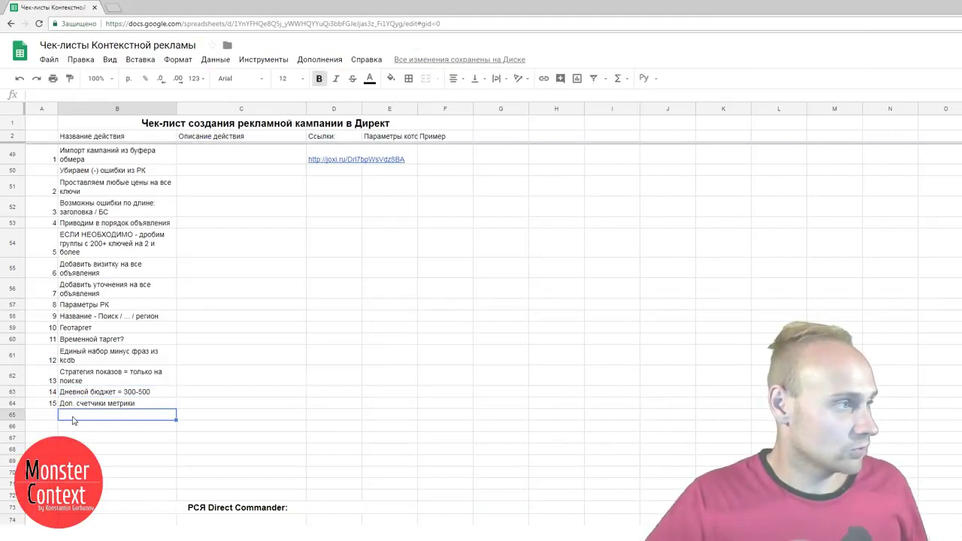
# Step: Remove the number from Параметры РК and renumber the following steps 8 through 14
pyautogui.click(95, 304)
pyautogui.click(41, 305)
pyautogui.press('Delete')
pyautogui.press('Down')
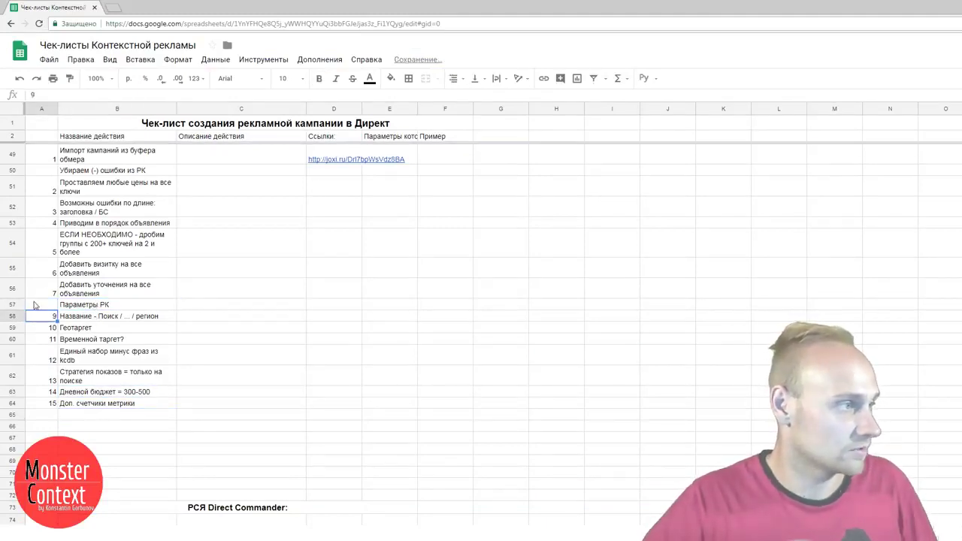
pyautogui.write('8')
pyautogui.press('Return')
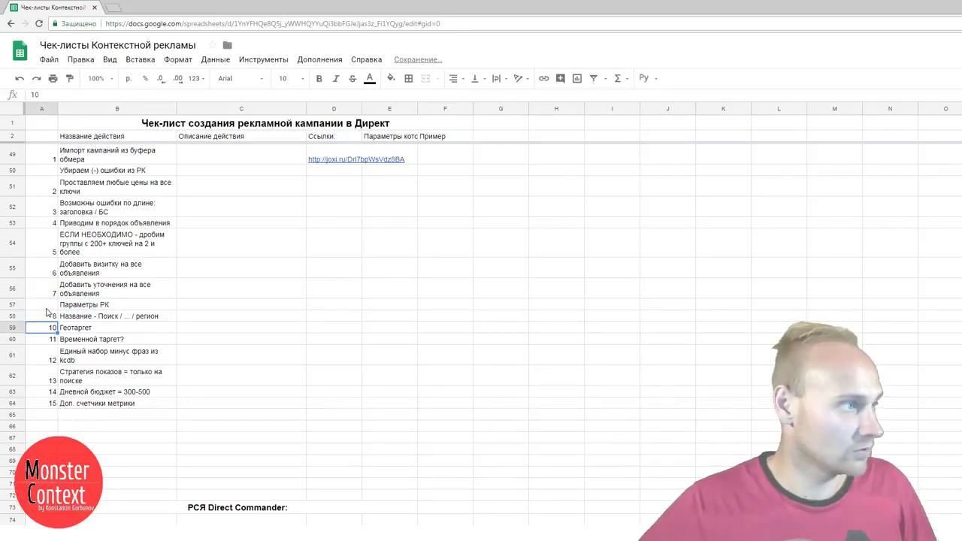
pyautogui.write('9')
pyautogui.press('Return')
pyautogui.moveTo(44, 316); pyautogui.dragTo(52, 404)
# Step: Add the item 'переминусовка' in the empty cell below step 14
pyautogui.click(73, 417)
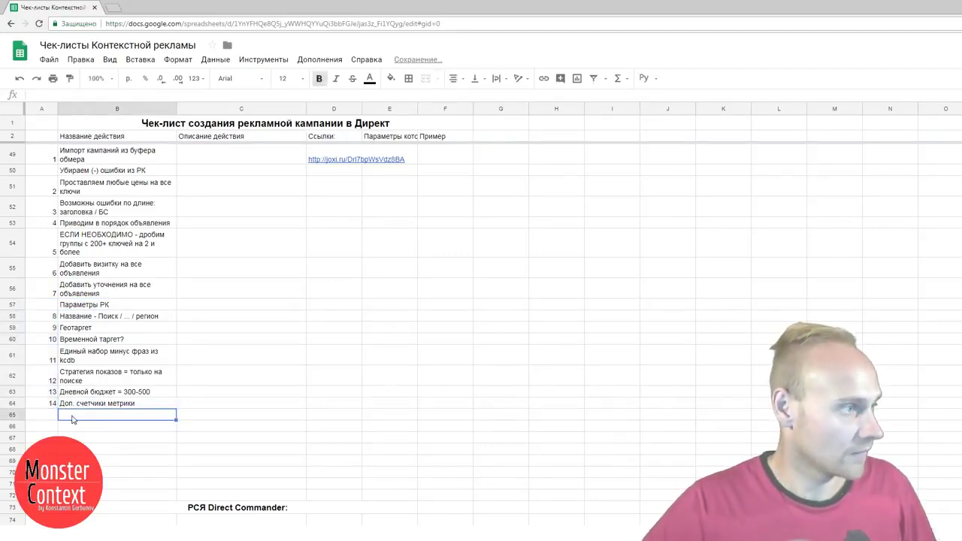
pyautogui.write('переминусовка')
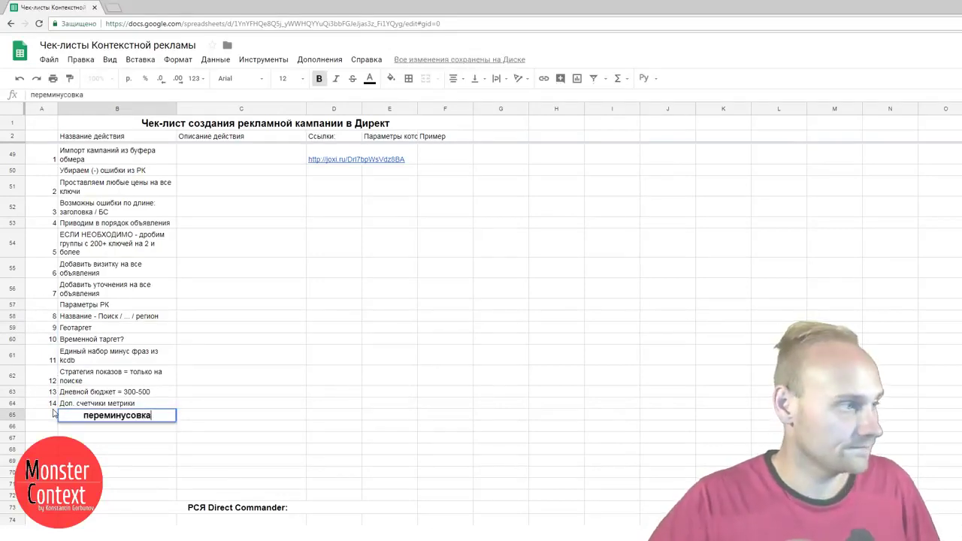
pyautogui.press('Return')
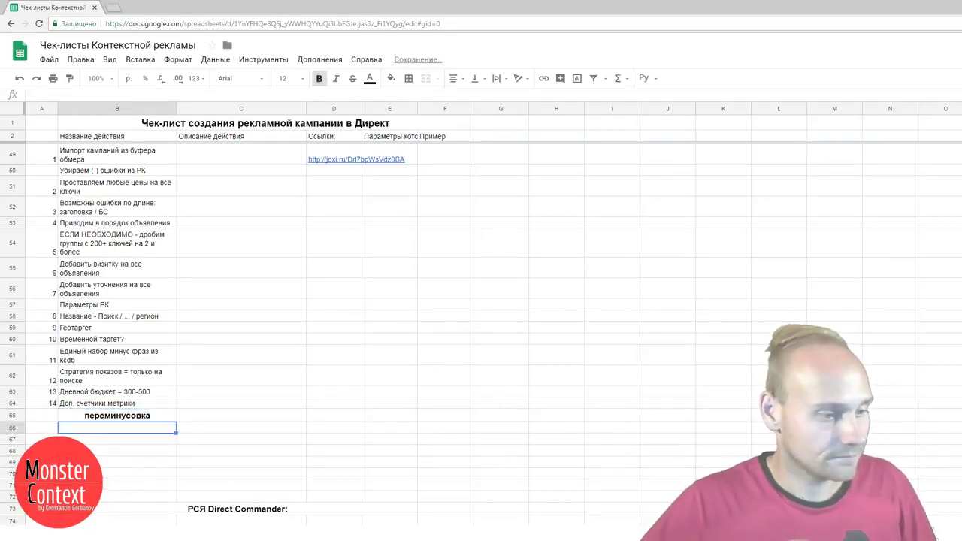
pyautogui.hotkey('alt', 'Tab')
# Step: Select all key phrases, then switch Commander's view to the group's Объявления list and browse its columns
pyautogui.click(660, 238)
pyautogui.hotkey('ctrl', 'a')
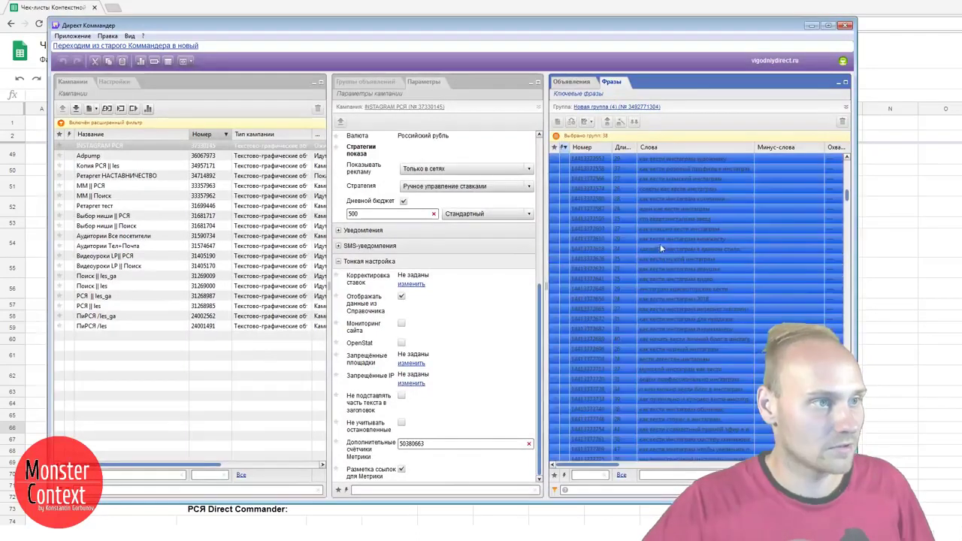
pyautogui.rightClick(660, 237)
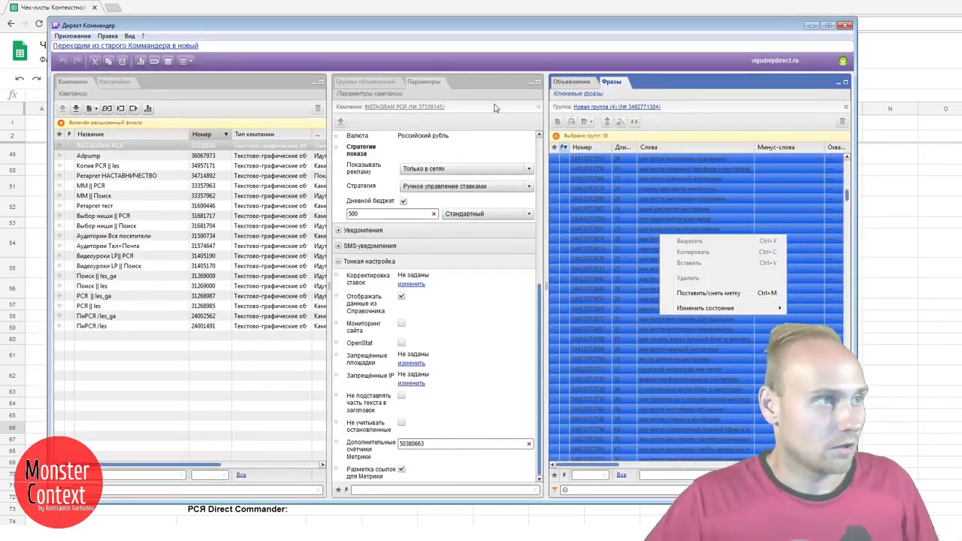
pyautogui.click(382, 89)
pyautogui.click(383, 87)
pyautogui.click(425, 83)
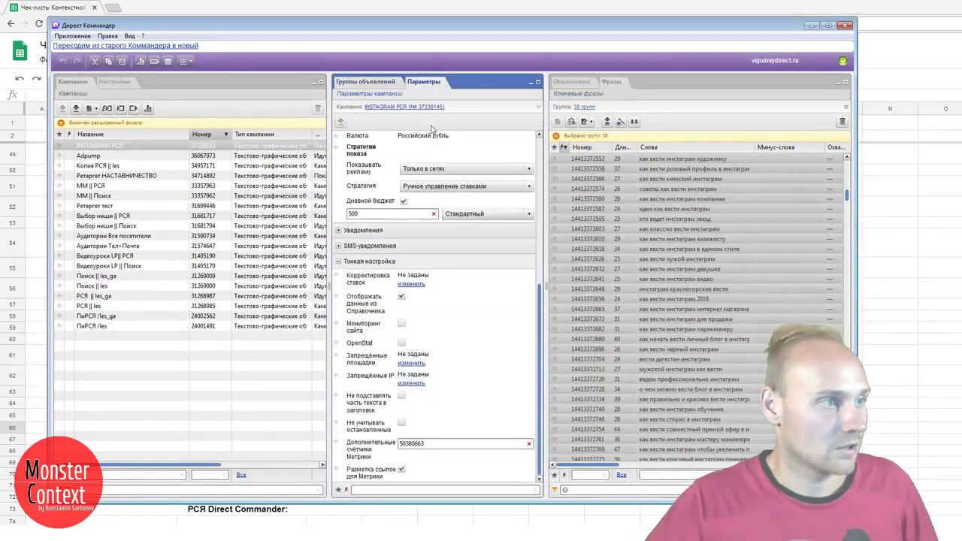
pyautogui.scroll(5, 464, 336)
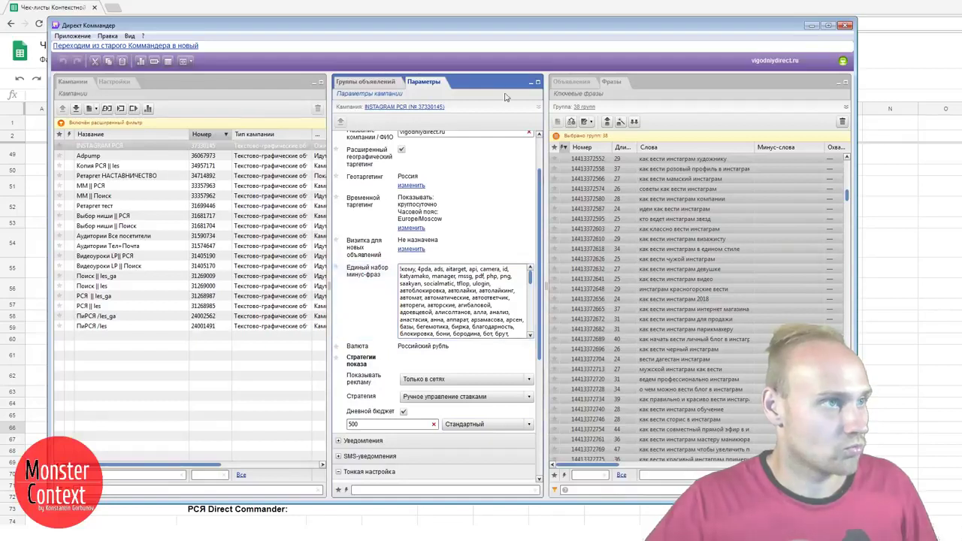
pyautogui.click(577, 85)
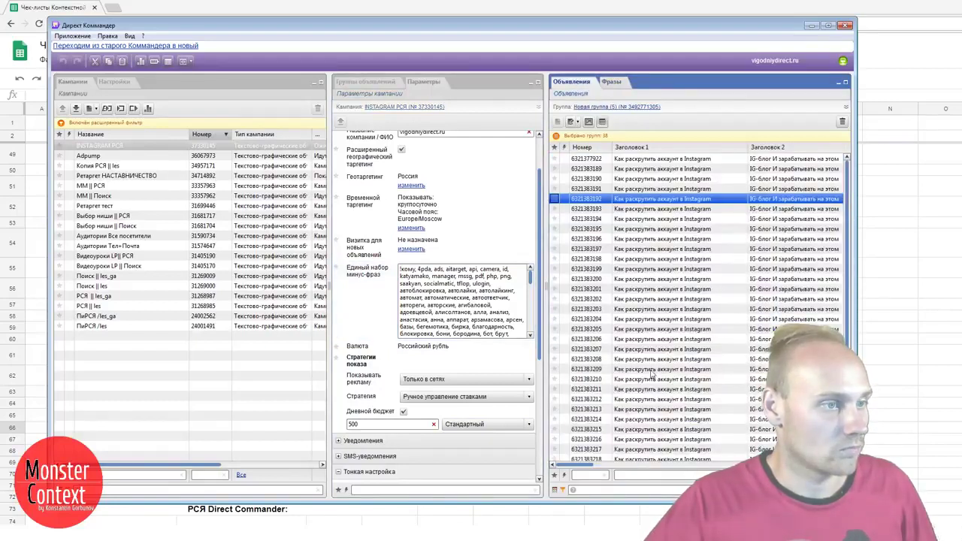
pyautogui.click(669, 339)
pyautogui.moveTo(594, 467)
pyautogui.mouseDown()
pyautogui.moveTo(748, 467)
pyautogui.moveTo(578, 469)
pyautogui.mouseUp()
# Step: Add 'отправить на модерацию' below переминусовка, correcting its misspelling
pyautogui.hotkey('alt', 'Tab')
pyautogui.click(116, 418)
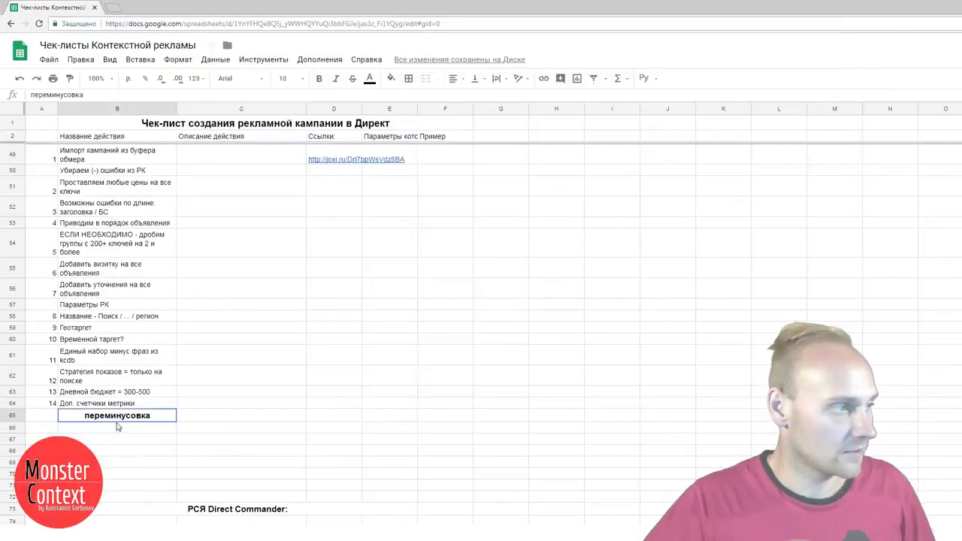
pyautogui.click(116, 427)
pyautogui.write('отправ')
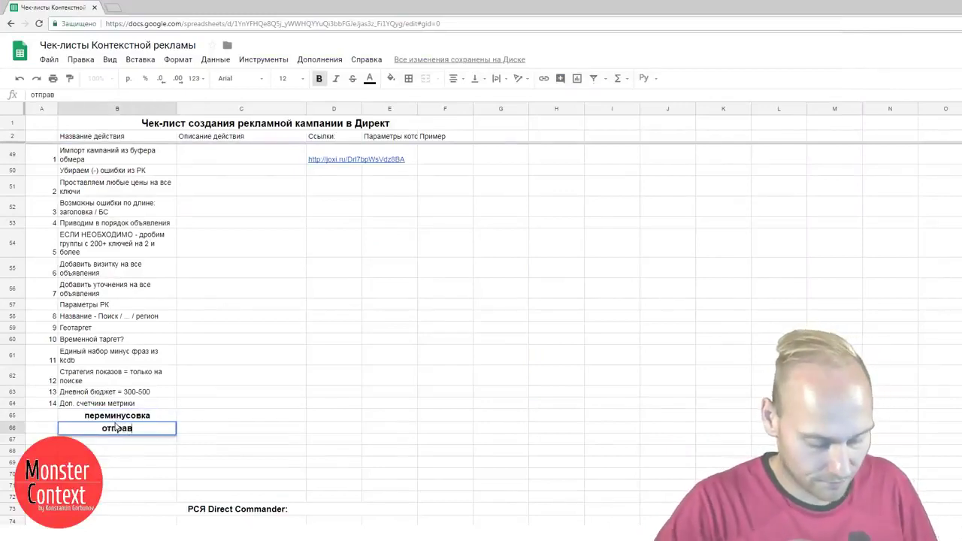
pyautogui.write('ть на моде')
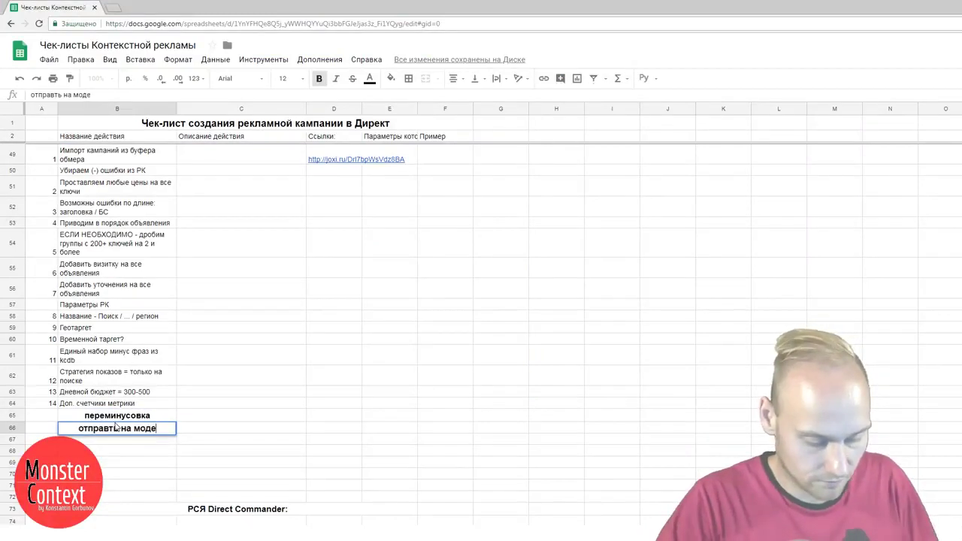
pyautogui.write('рацию')
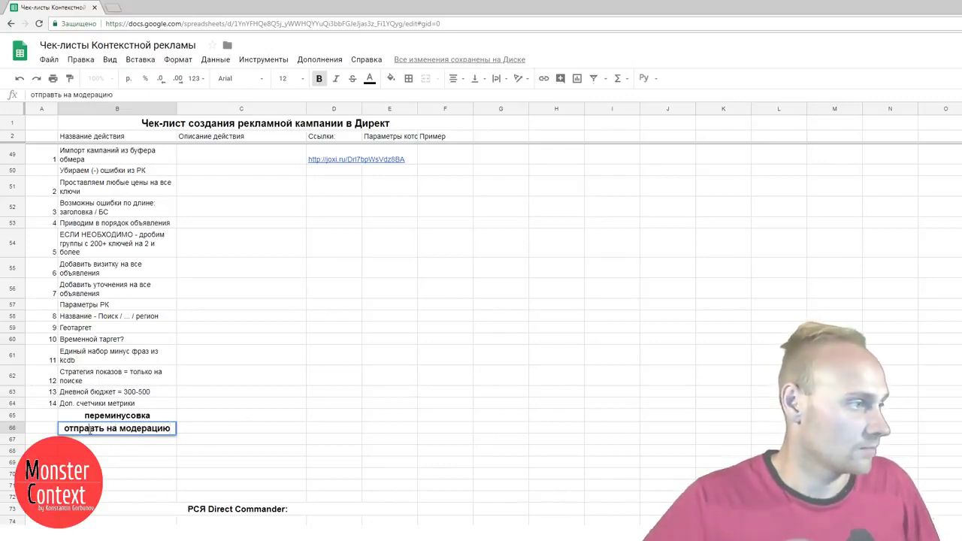
pyautogui.press('Home')
pyautogui.press('Delete')
pyautogui.write('о')
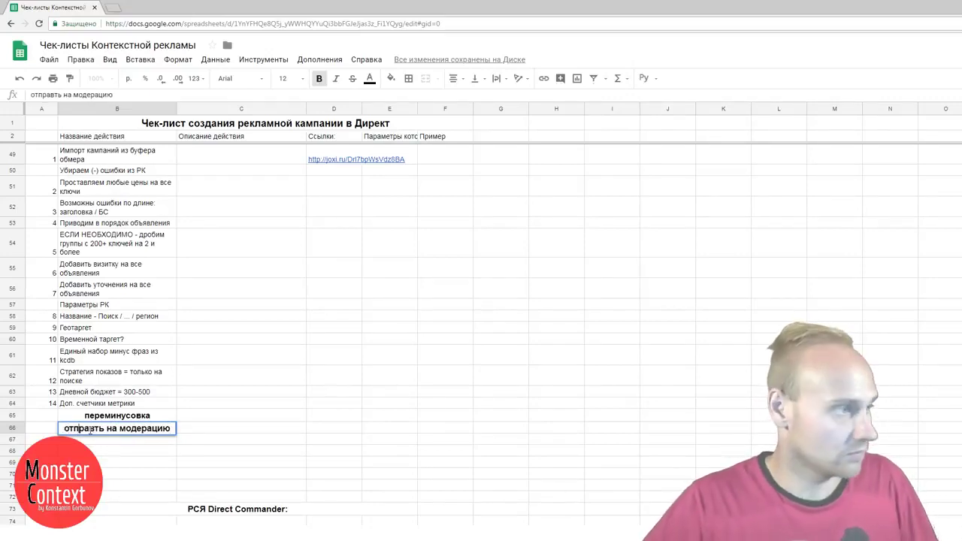
pyautogui.write('и')
pyautogui.press('Return')
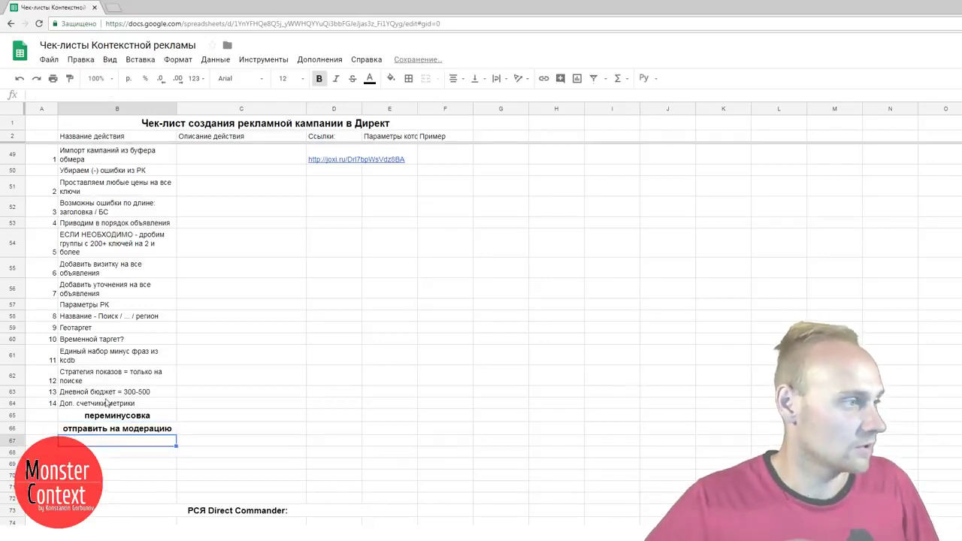
# Step: Copy the formatting of steps 13–14 onto the two new items and number them 15 and 16
pyautogui.moveTo(105, 392); pyautogui.dragTo(127, 427)
pyautogui.click(69, 78)
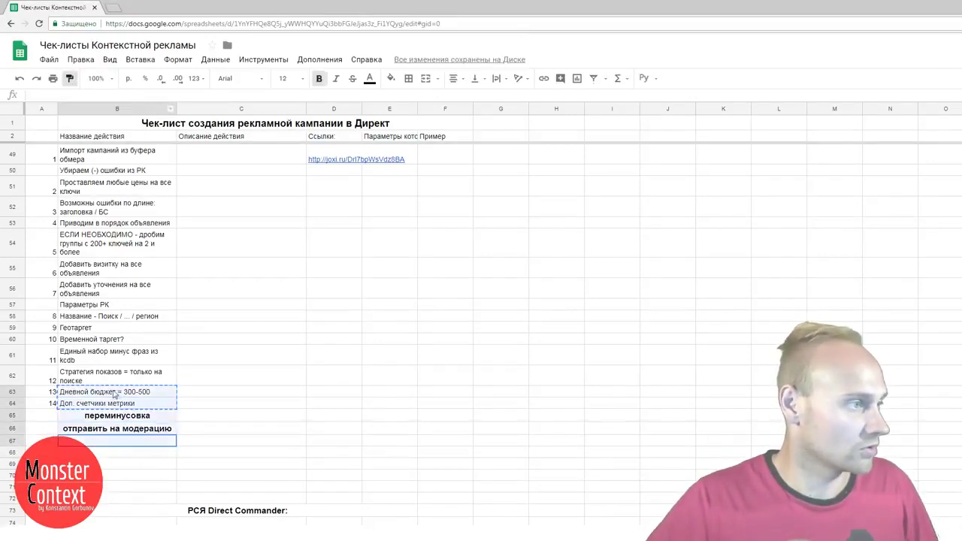
pyautogui.click(42, 419)
pyautogui.write('15')
pyautogui.press('Return')
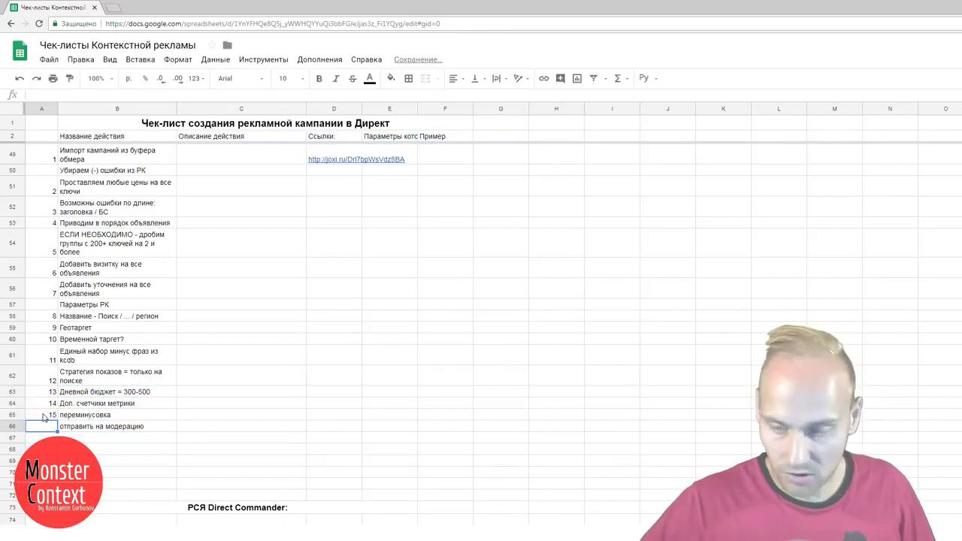
pyautogui.write('16')
pyautogui.press('Return')
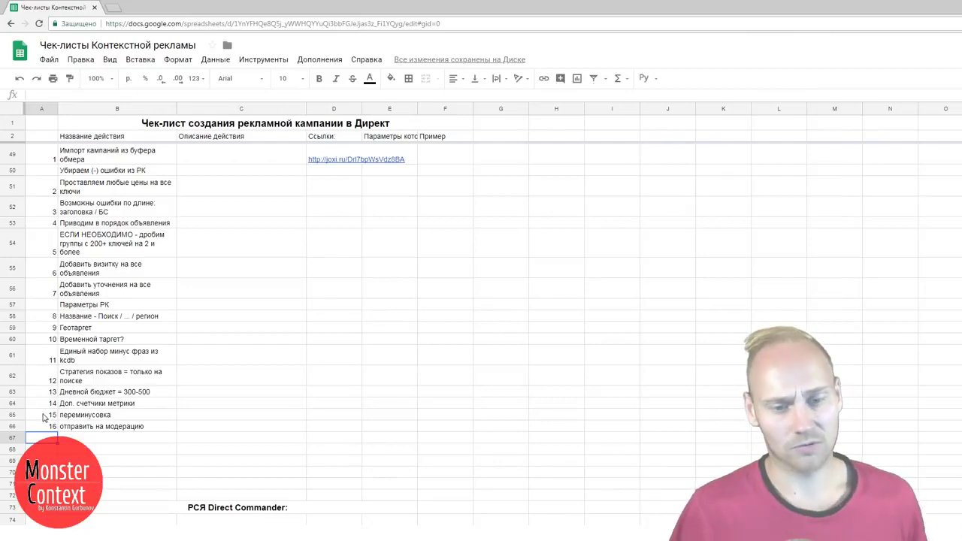
# Step: Delete the empty rows 69–71 between step 16 and the РСЯ heading
pyautogui.click(11, 460)
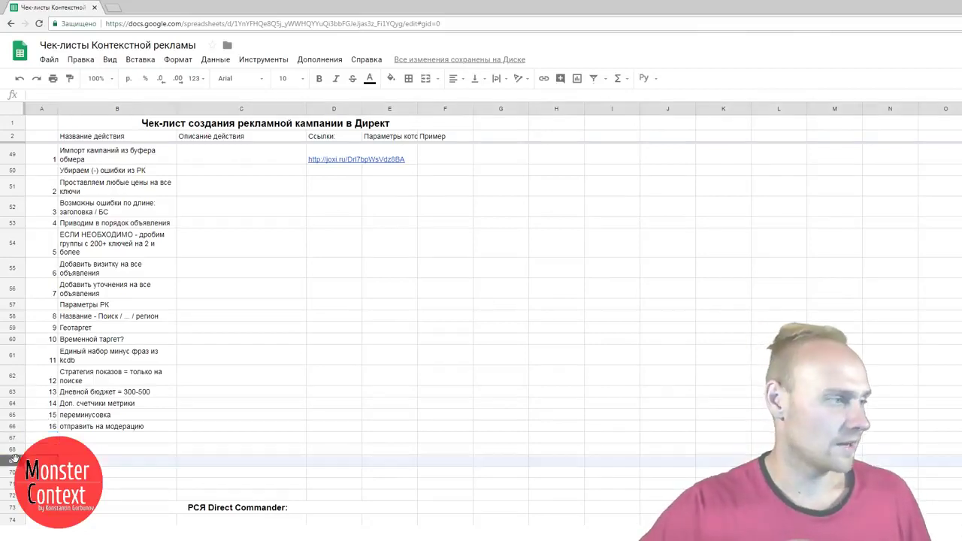
pyautogui.keyDown('shift'); pyautogui.click(12, 485); pyautogui.keyUp('shift')
pyautogui.rightClick(12, 485)
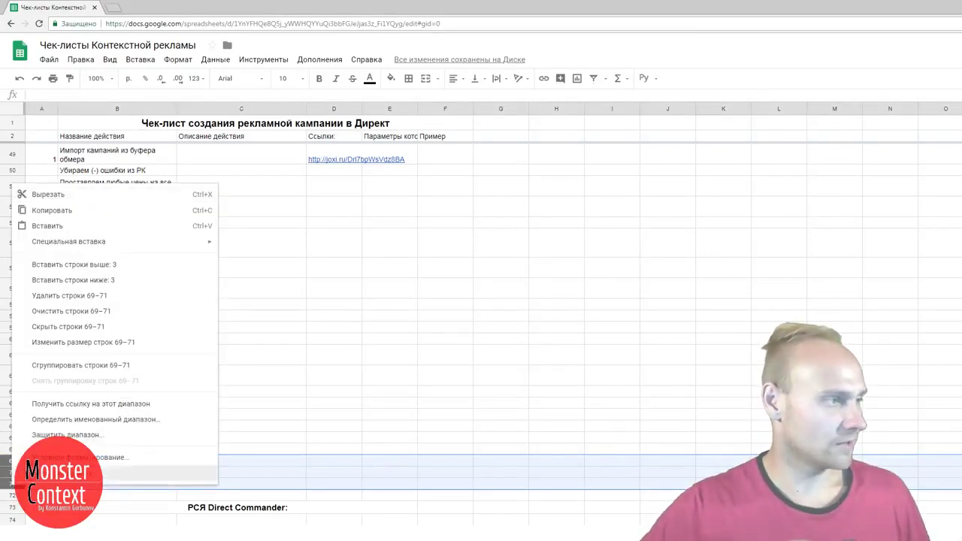
pyautogui.click(51, 299)
pyautogui.click(73, 447)
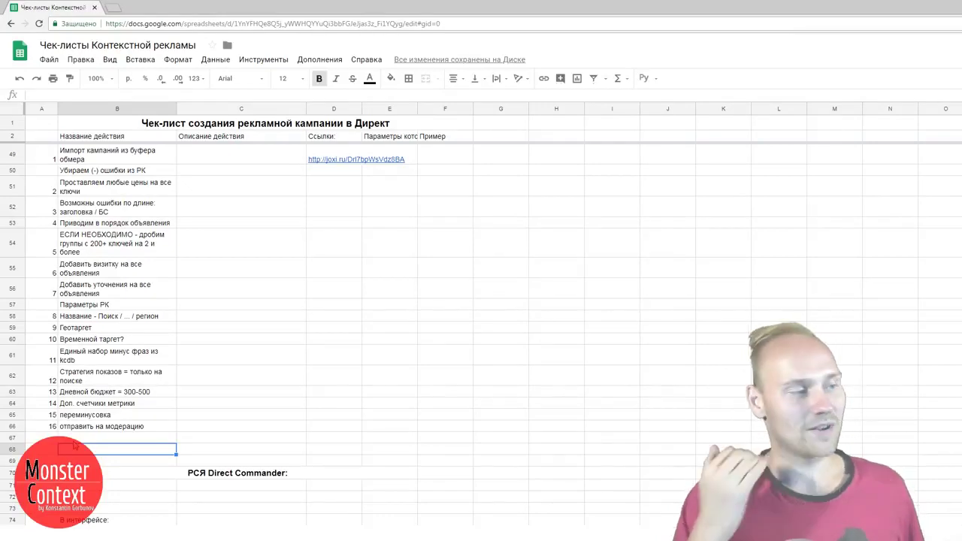
pyautogui.scroll(10, 197, 440)
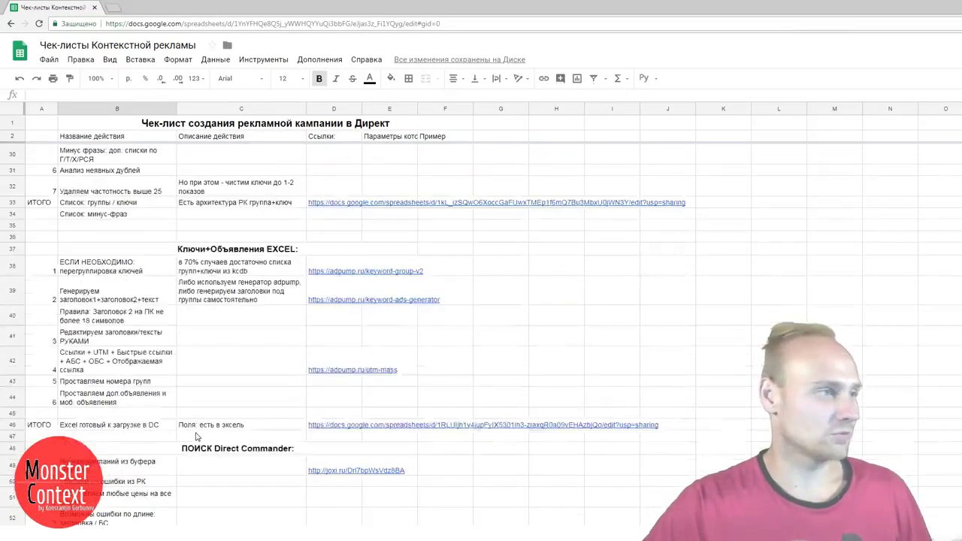
pyautogui.scroll(-10, 197, 440)
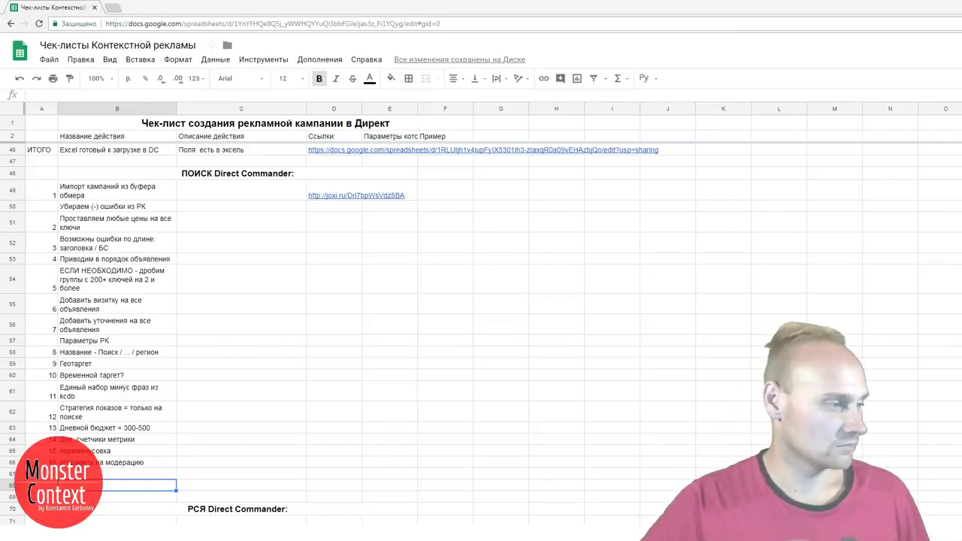
pyautogui.hotkey('alt', 'Tab')
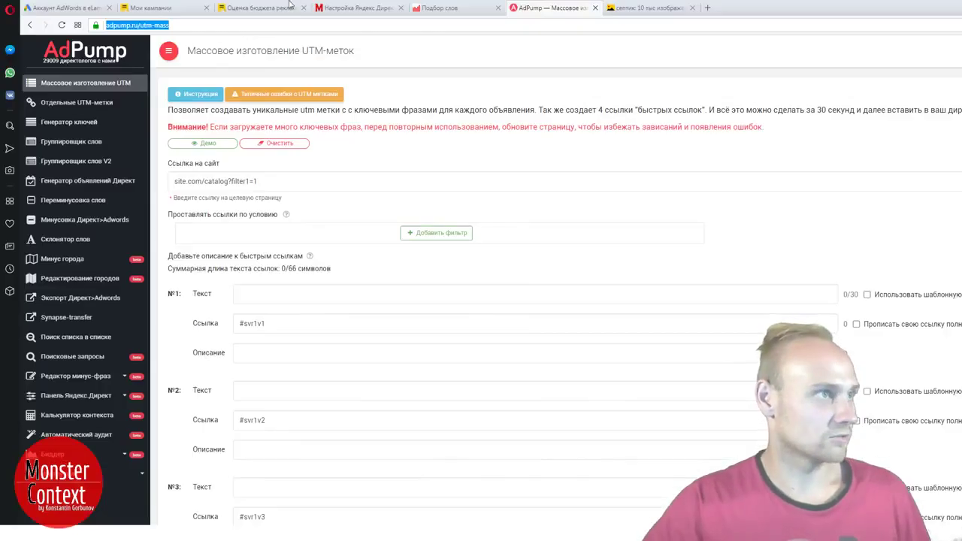
# Step: Go to Мои кампании, dismiss the interface error, and reload to load Все активные кампании
pyautogui.click(263, 8)
pyautogui.click(161, 8)
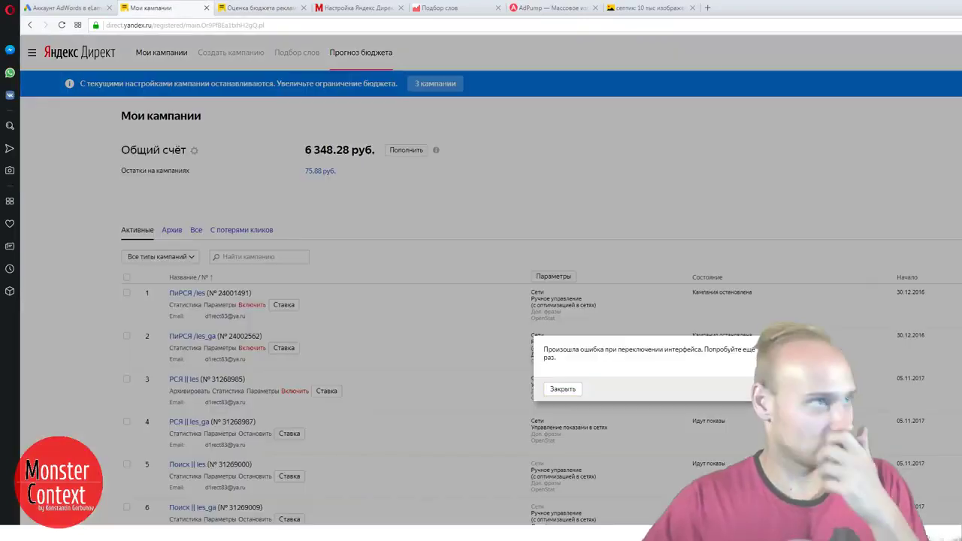
pyautogui.click(568, 391)
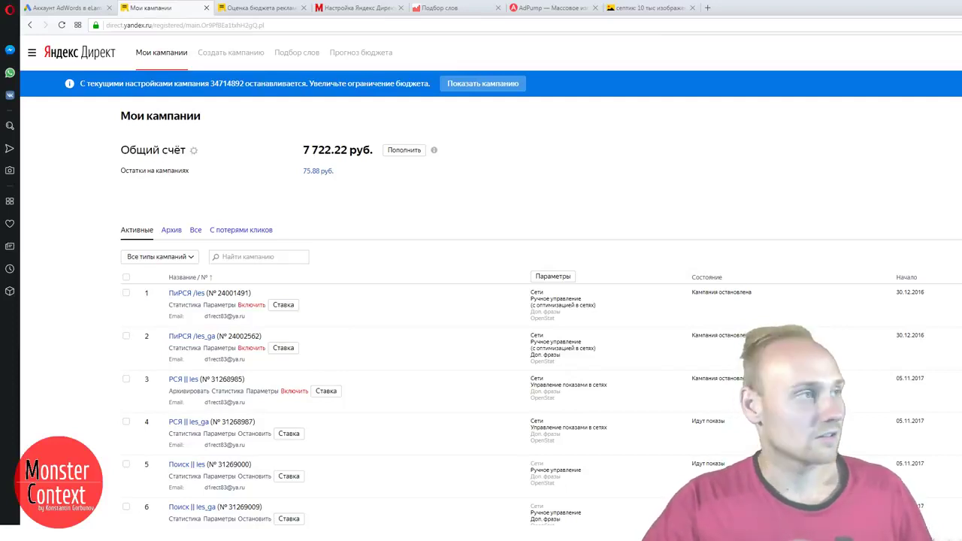
pyautogui.press('F5')
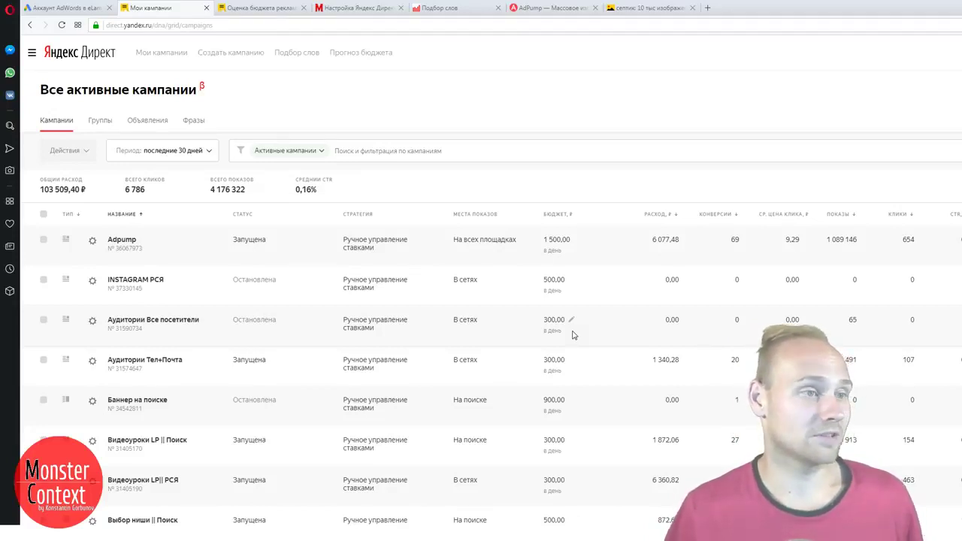
# Step: Scroll through the active campaigns and check the Период choices, keeping последние 30 дней
pyautogui.scroll(-10, 586, 361)
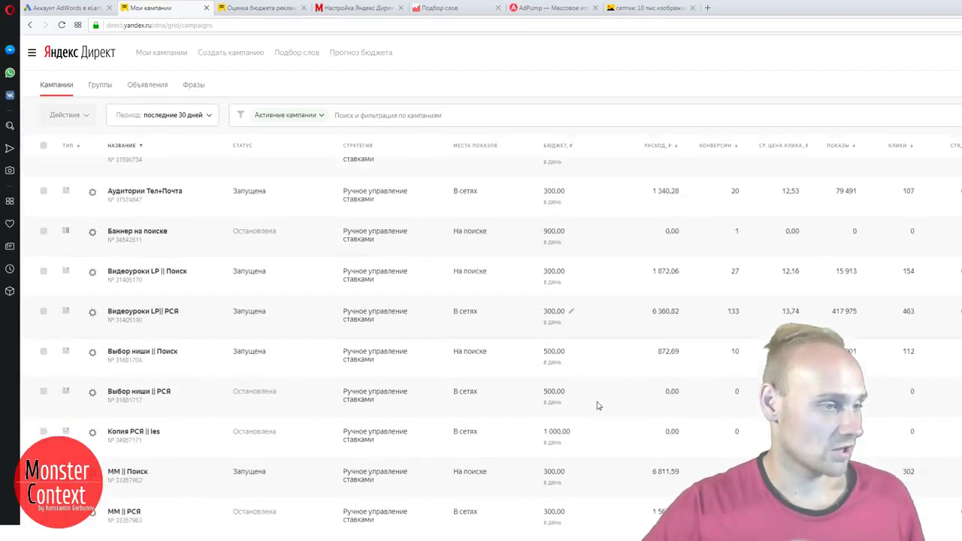
pyautogui.scroll(10, 611, 447)
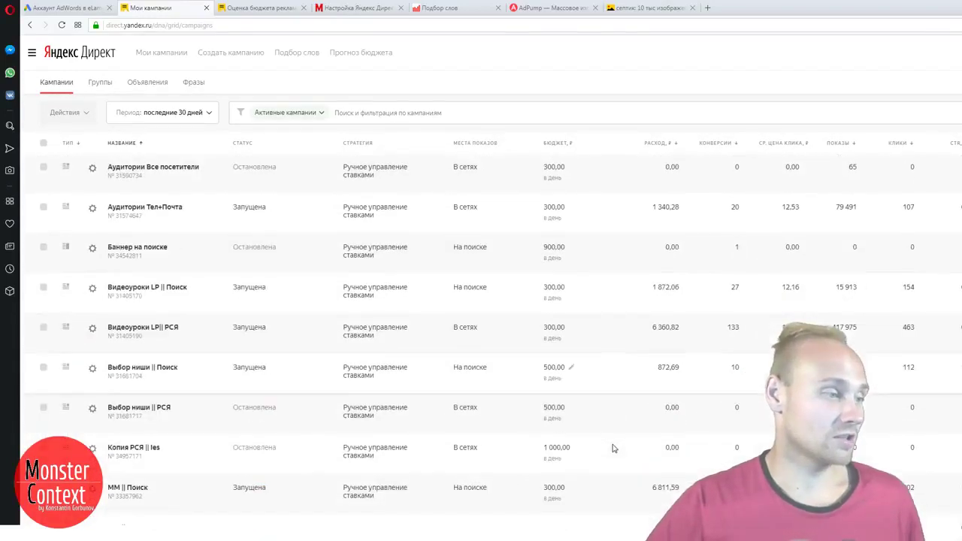
pyautogui.scroll(-10, 605, 451)
pyautogui.scroll(10, 605, 454)
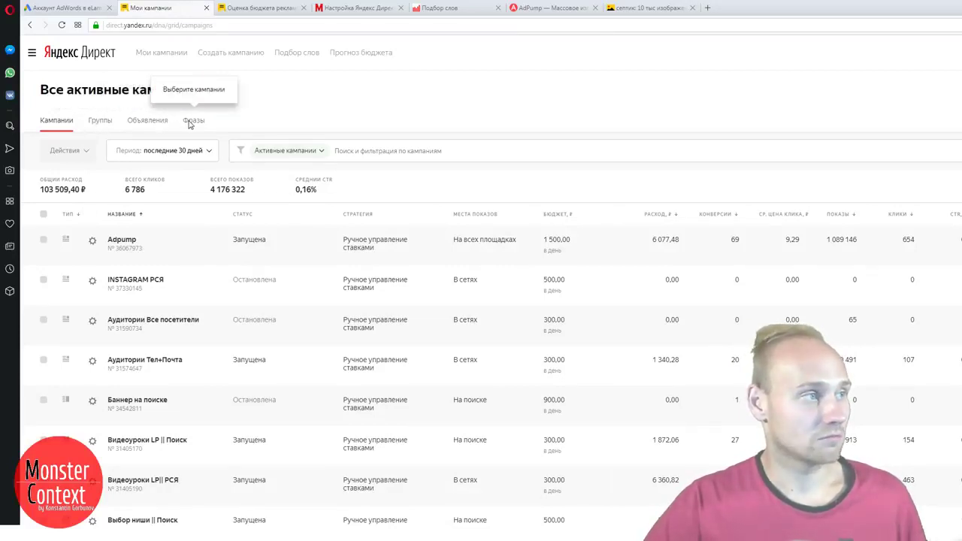
pyautogui.click(159, 151)
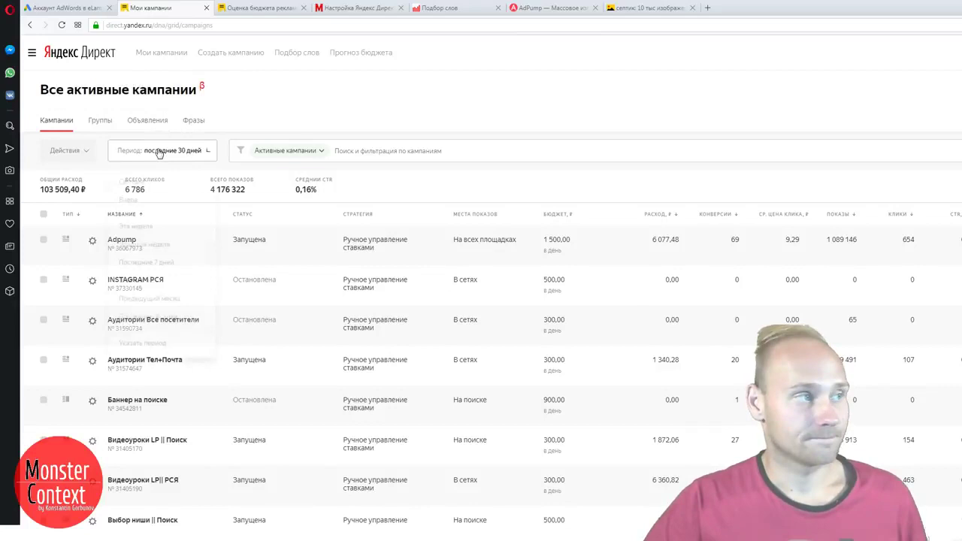
pyautogui.click(315, 115)
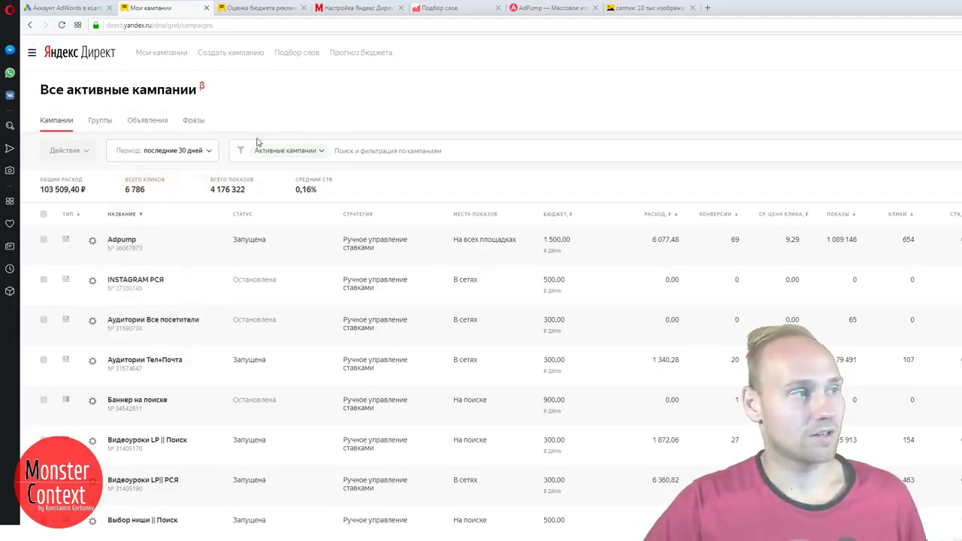
pyautogui.click(194, 153)
pyautogui.click(283, 114)
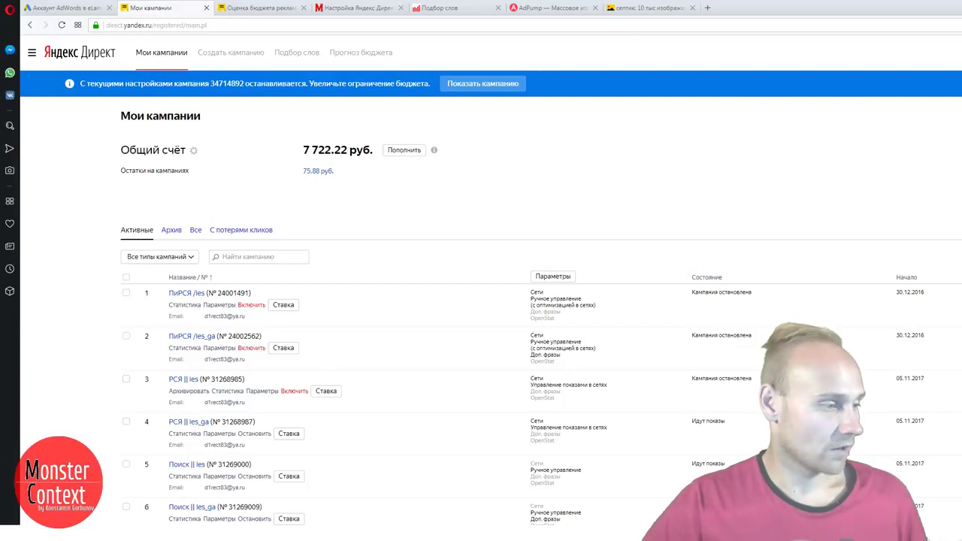
pyautogui.hotkey('alt', 'Tab')
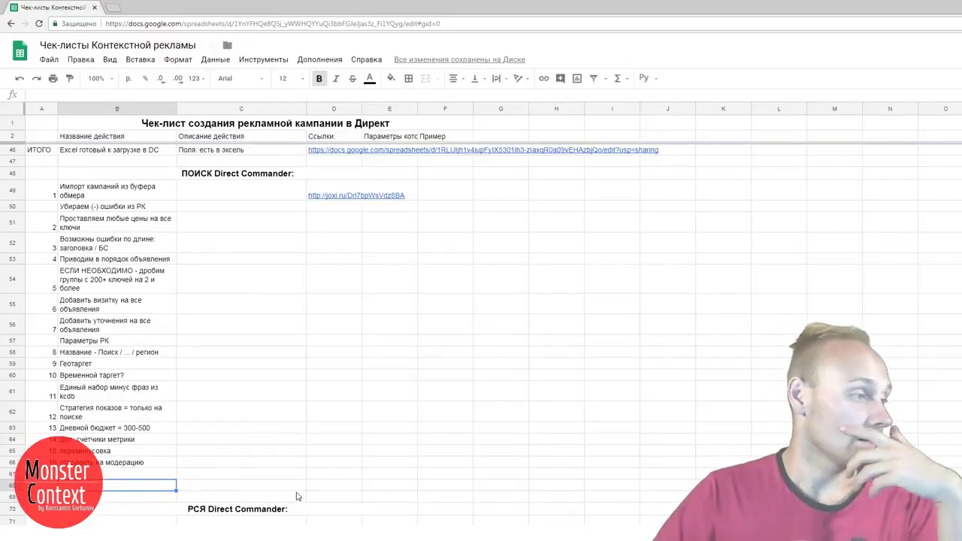
# Step: Insert a blank row above row 73 under the РСЯ heading, discarding a started 'Модер' entry
pyautogui.click(108, 475)
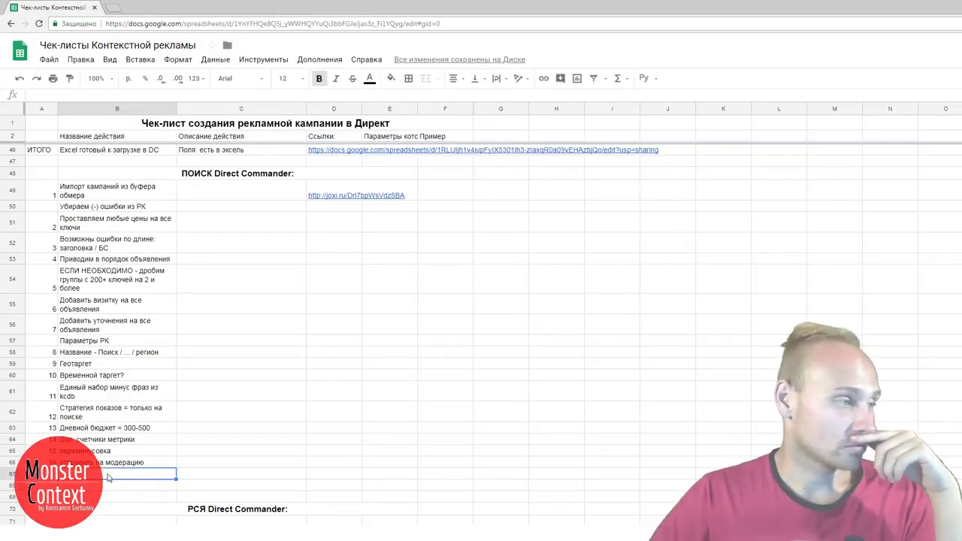
pyautogui.scroll(-1, 102, 504)
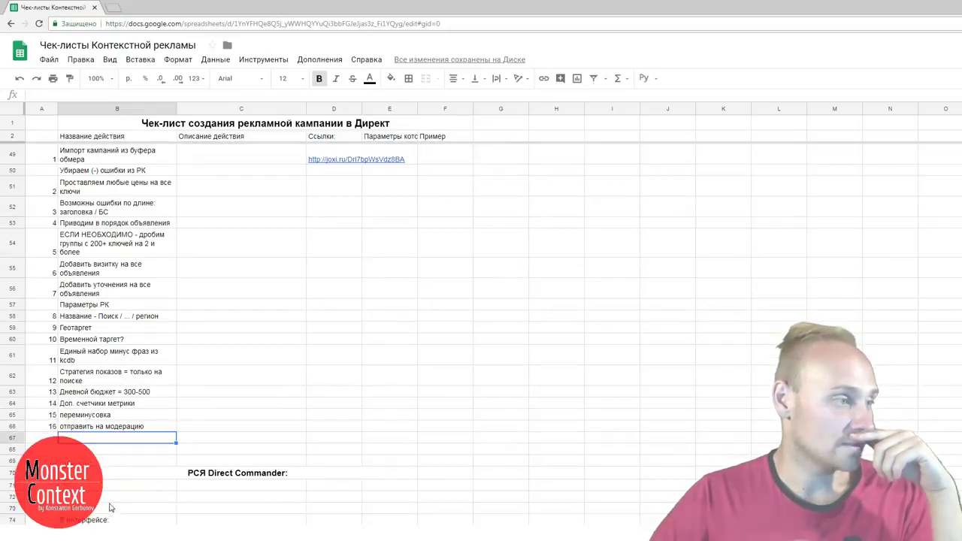
pyautogui.click(106, 520)
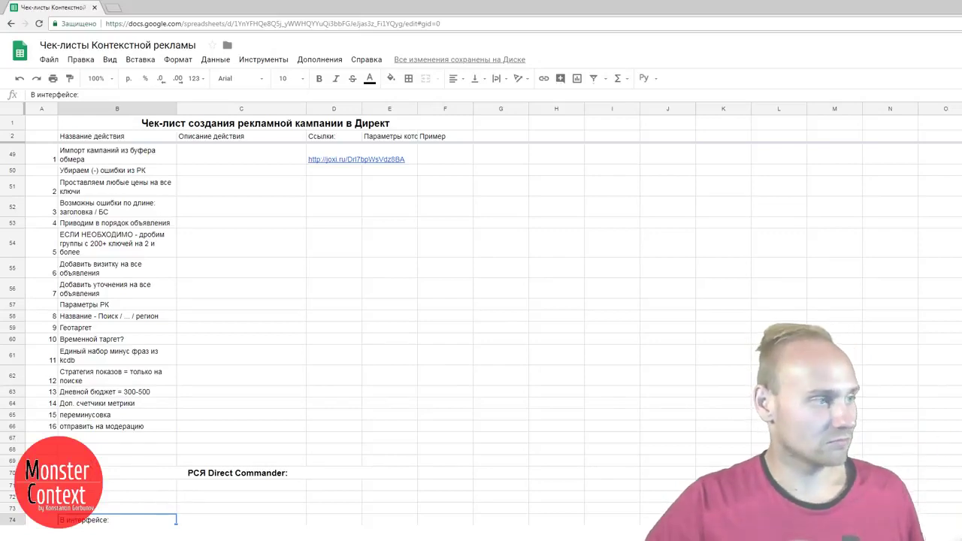
pyautogui.click(12, 508)
pyautogui.rightClick(12, 508)
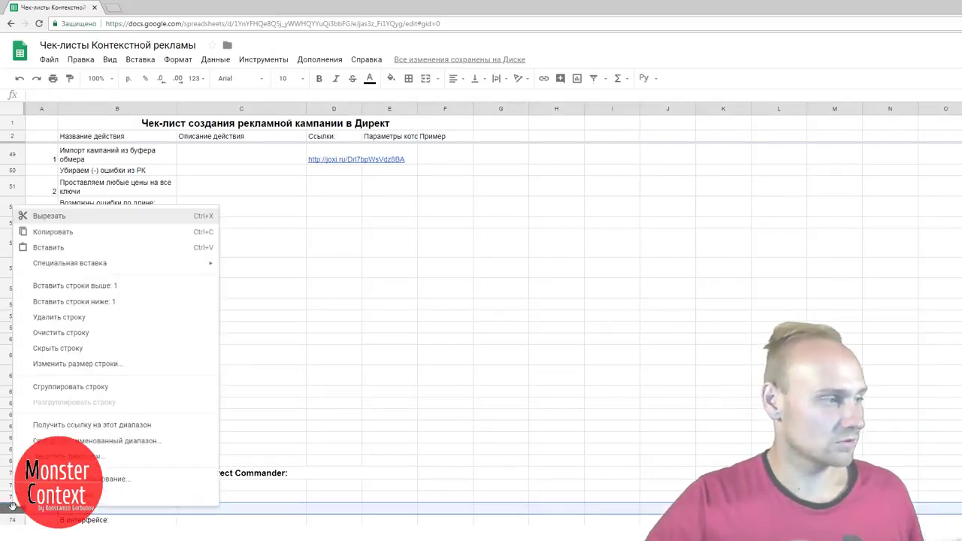
pyautogui.click(66, 286)
pyautogui.click(98, 509)
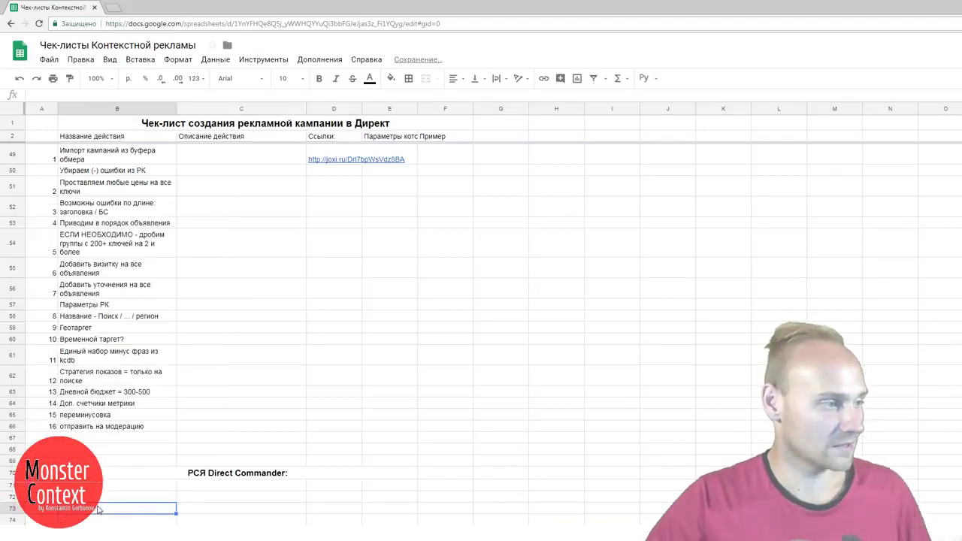
pyautogui.write('Модерация')
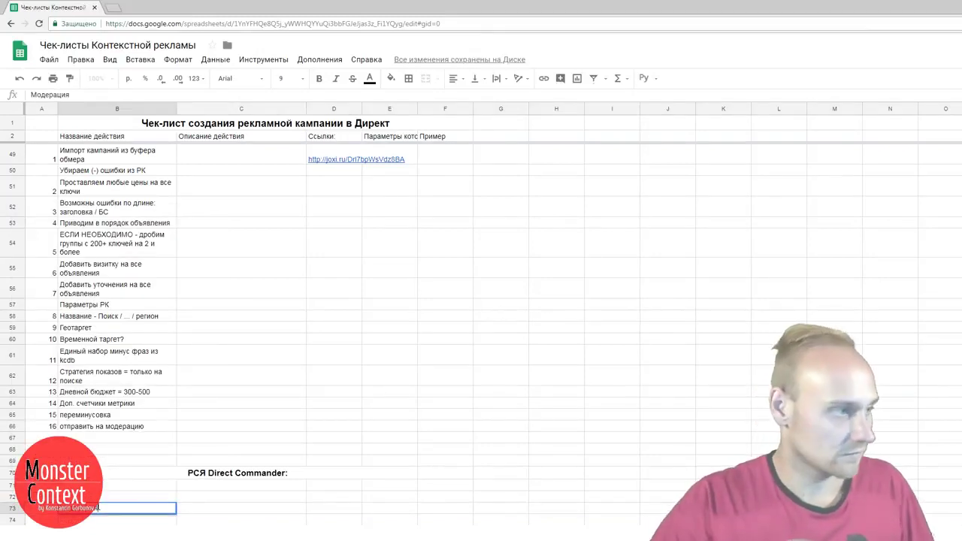
pyautogui.press('Escape')
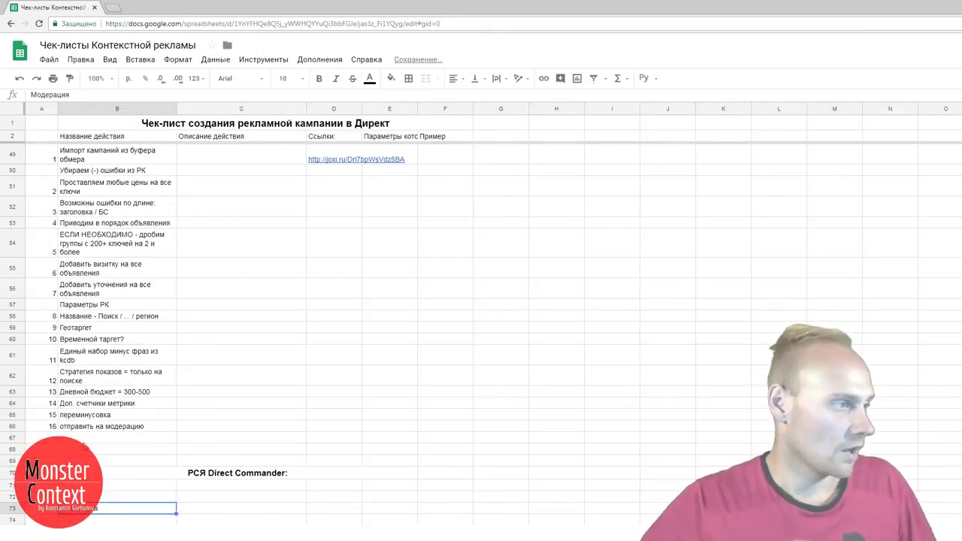
pyautogui.click(79, 430)
pyautogui.click(82, 441)
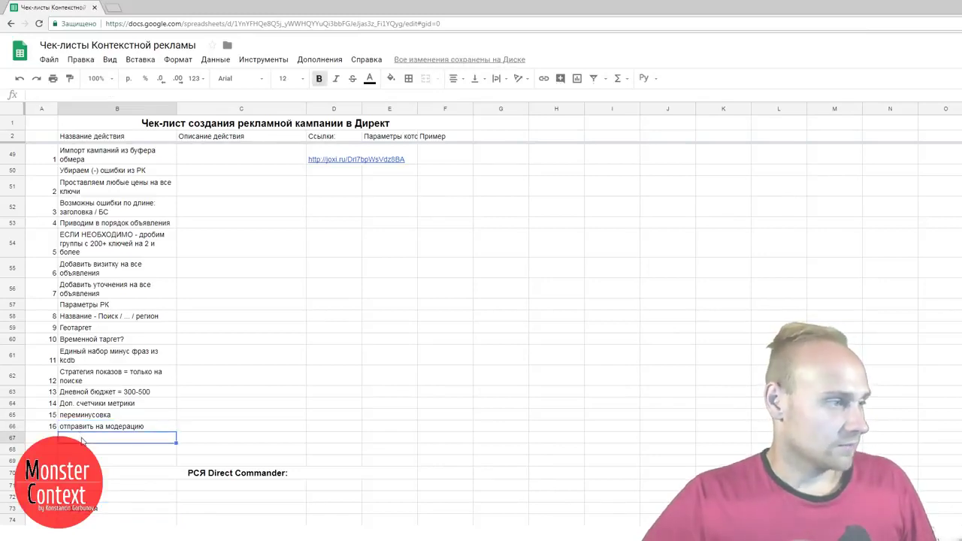